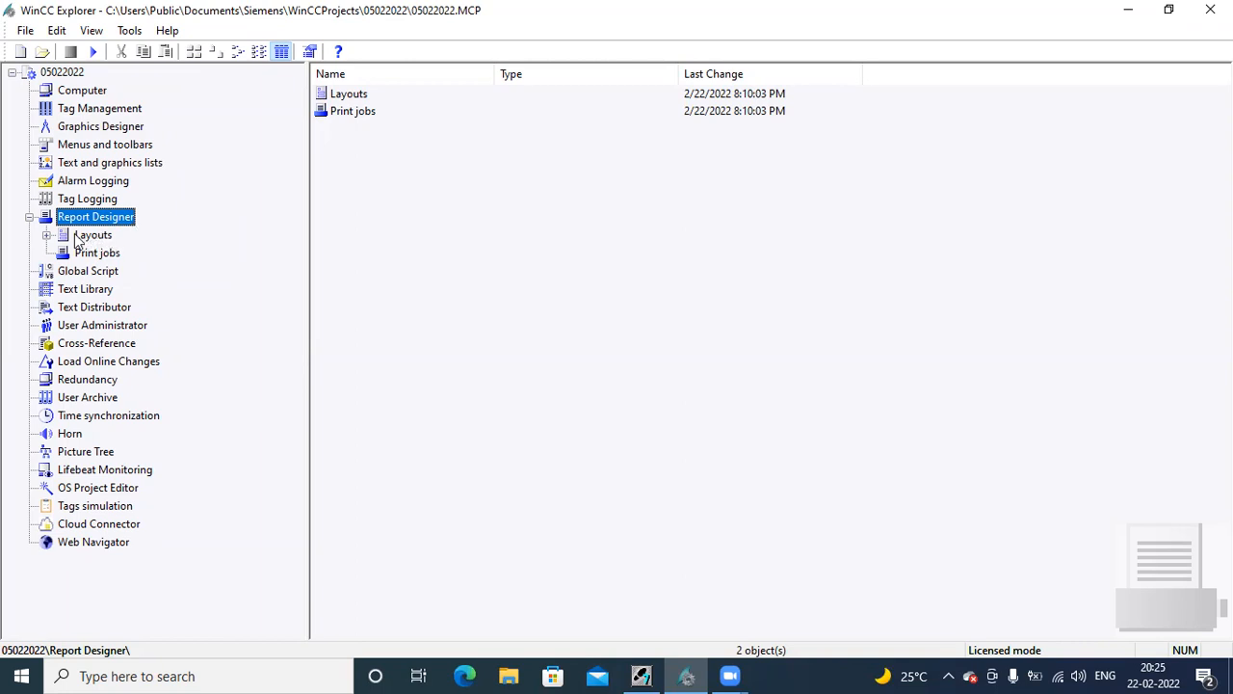
Open the Page Layout Editor for the English (United States) report layouts and maximize its window
{"action": "left_click", "coordinate": [99, 239]}
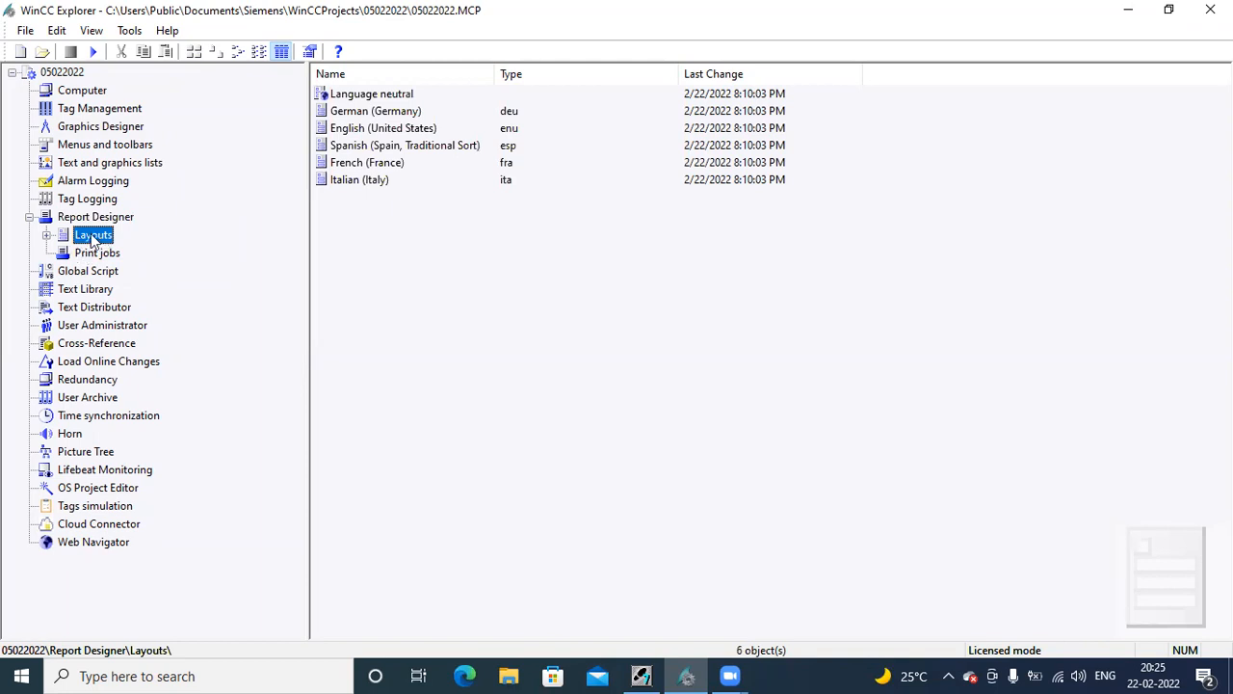
{"action": "left_click", "coordinate": [383, 135]}
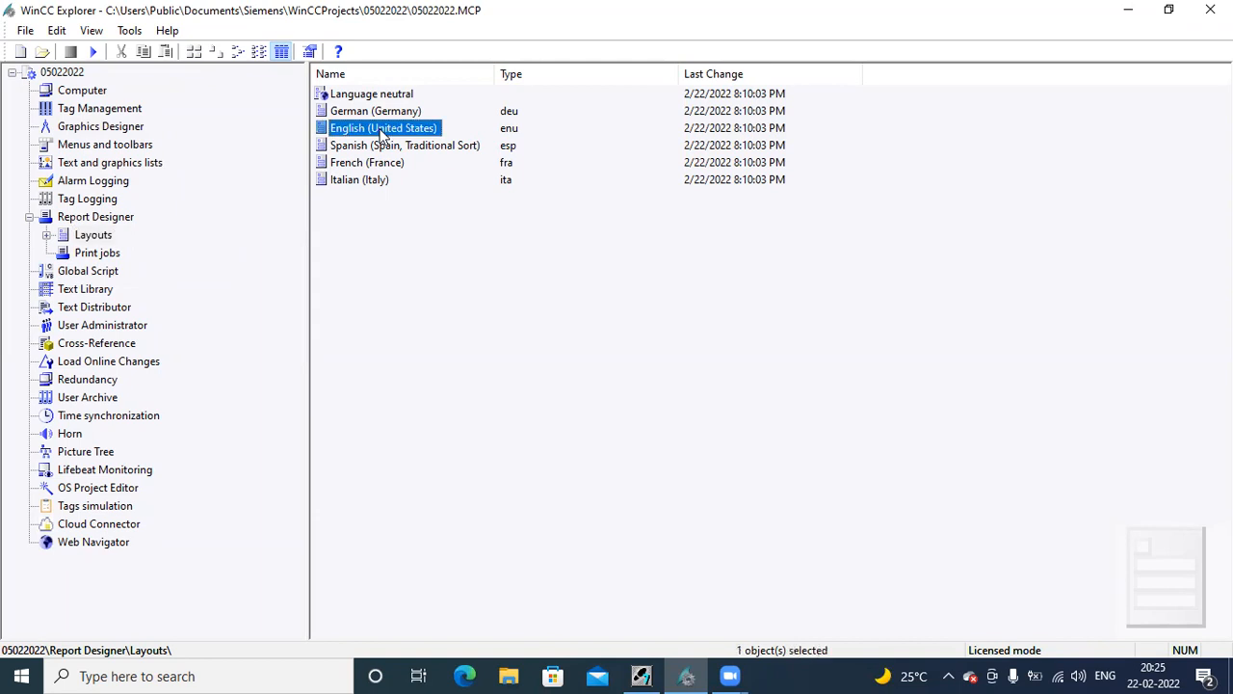
{"action": "right_click", "coordinate": [370, 134]}
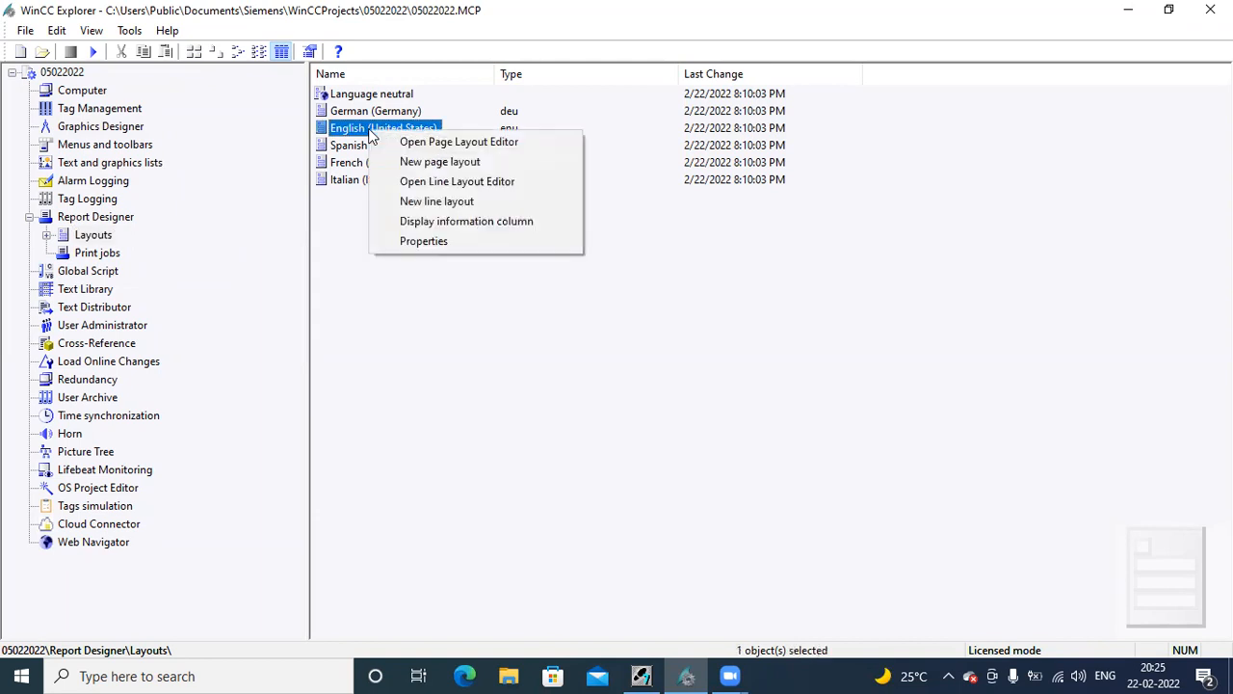
{"action": "left_click", "coordinate": [547, 146]}
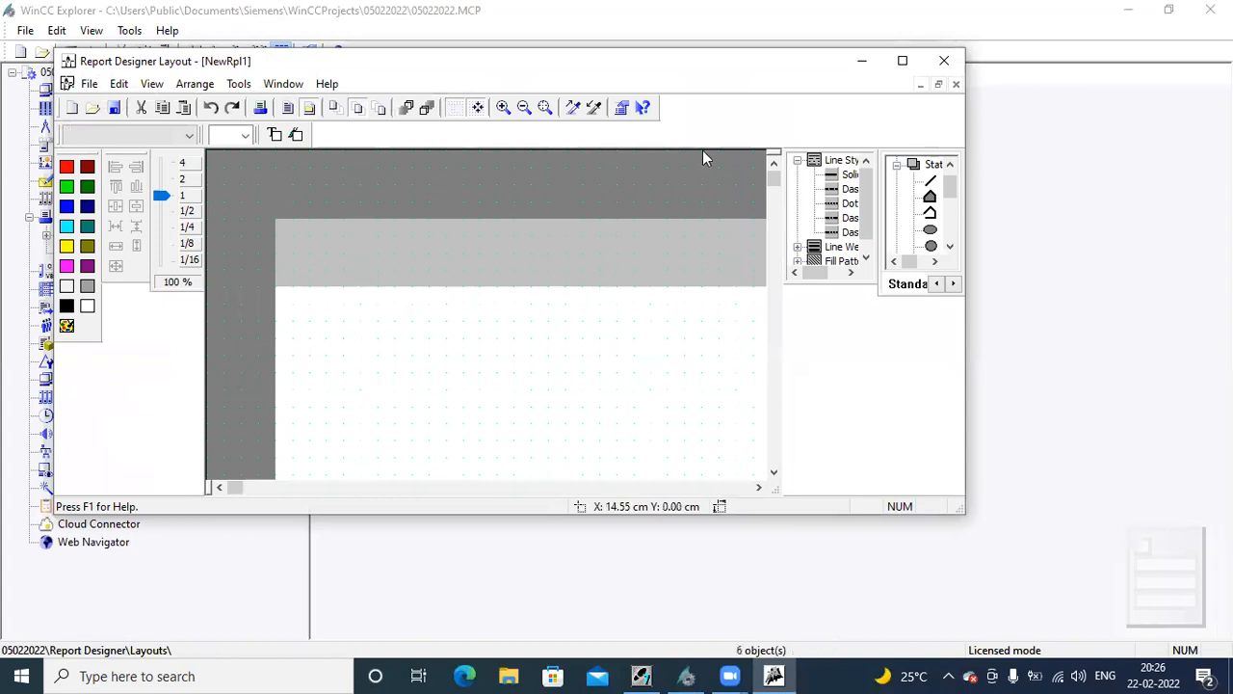
{"action": "left_click", "coordinate": [901, 60]}
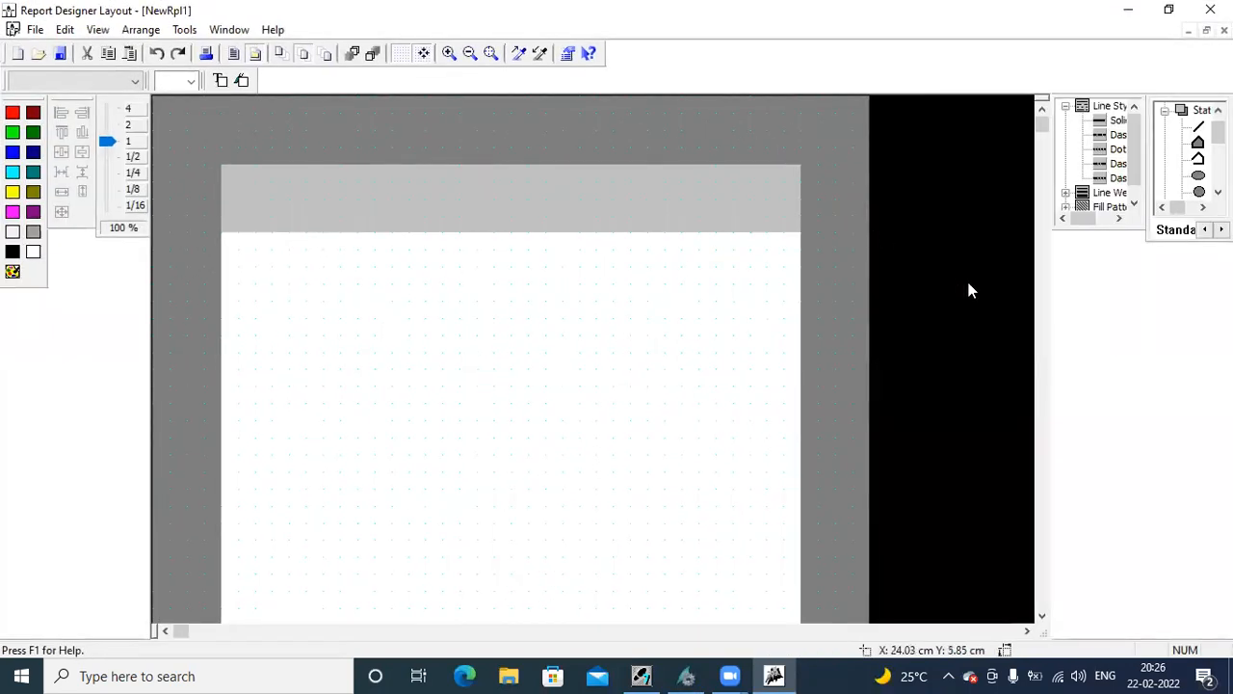
Float the Styles and Objects palettes and enlarge the Objects palette to show full object names and the whole list
{"action": "left_click", "coordinate": [1082, 99]}
{"action": "left_click_drag", "start_coordinate": [1082, 98], "coordinate": [944, 402]}
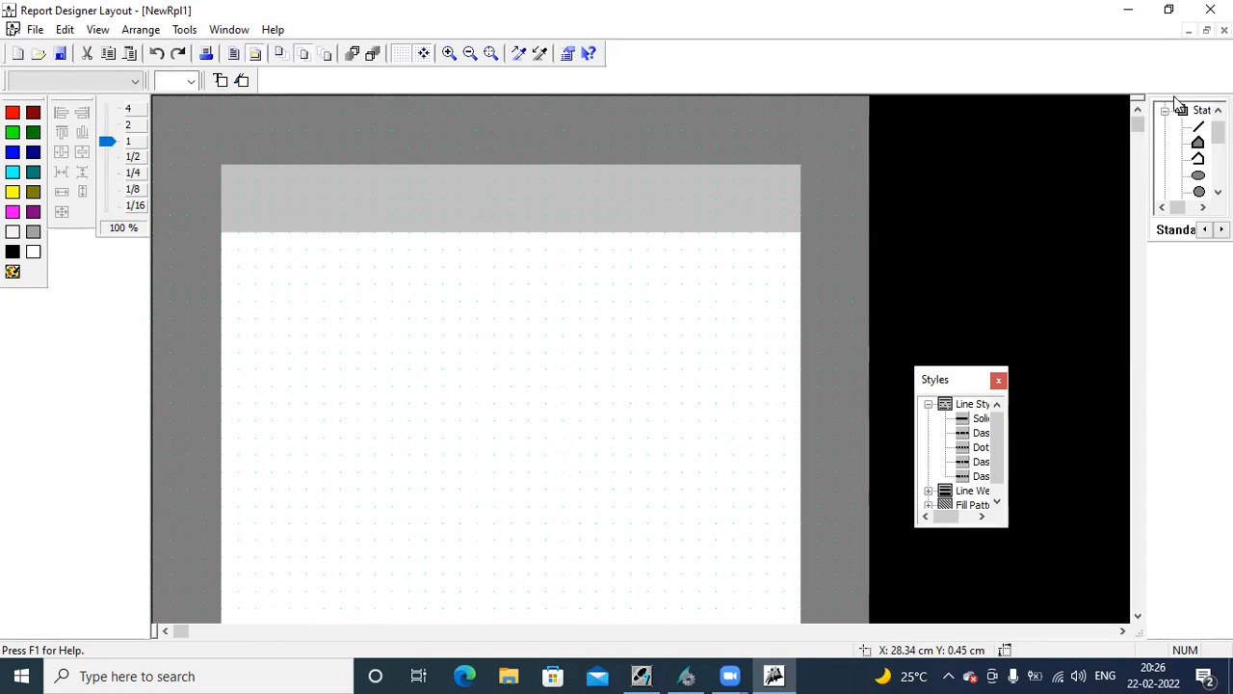
{"action": "left_click_drag", "start_coordinate": [988, 169], "coordinate": [980, 164]}
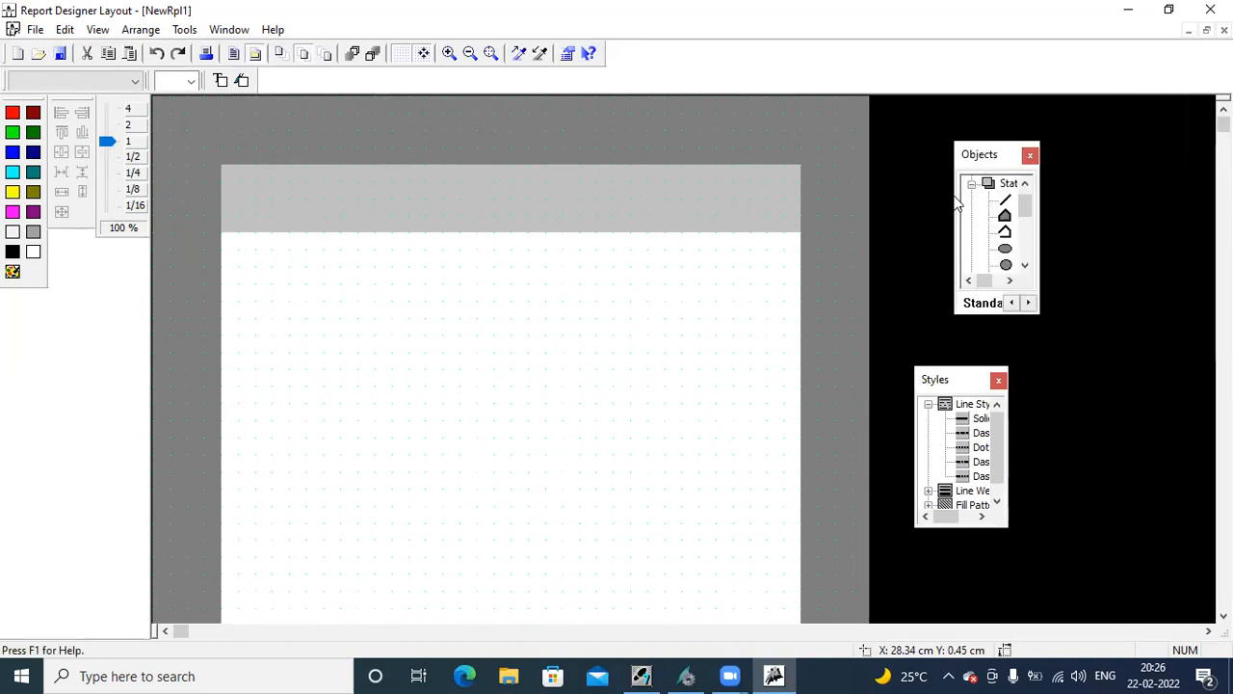
{"action": "left_click_drag", "start_coordinate": [948, 200], "coordinate": [863, 217]}
{"action": "left_click_drag", "start_coordinate": [1040, 223], "coordinate": [1148, 206]}
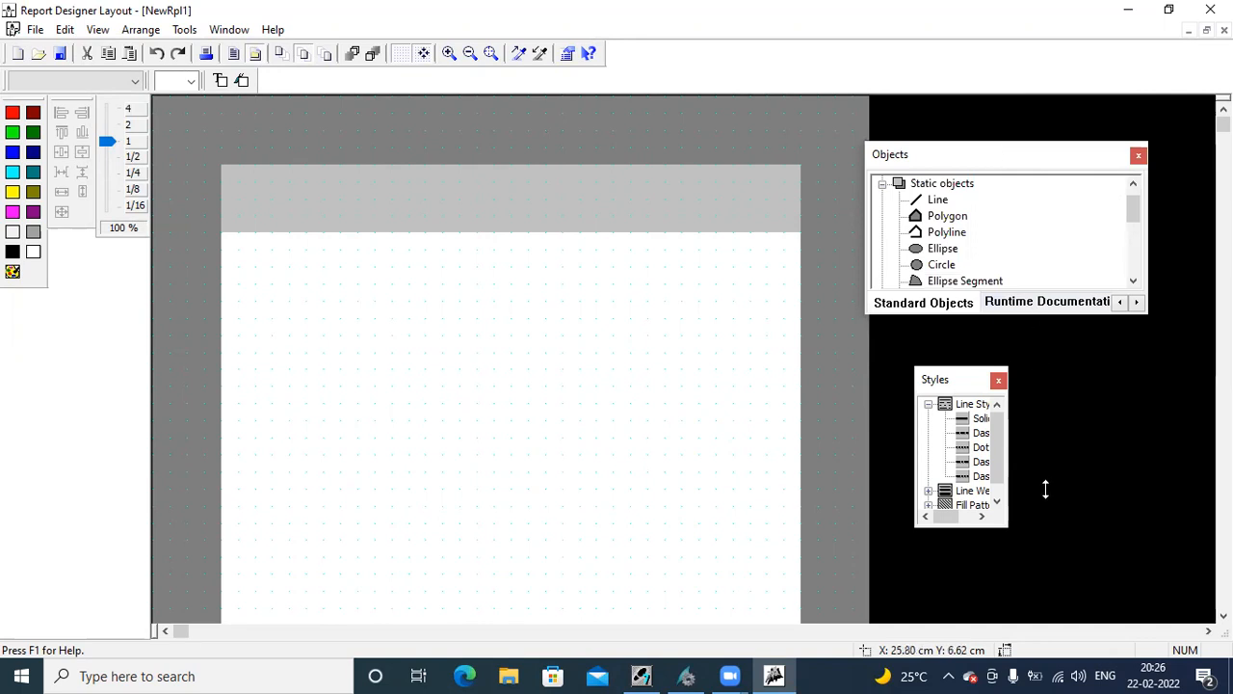
{"action": "left_click_drag", "start_coordinate": [1045, 488], "coordinate": [1045, 487]}
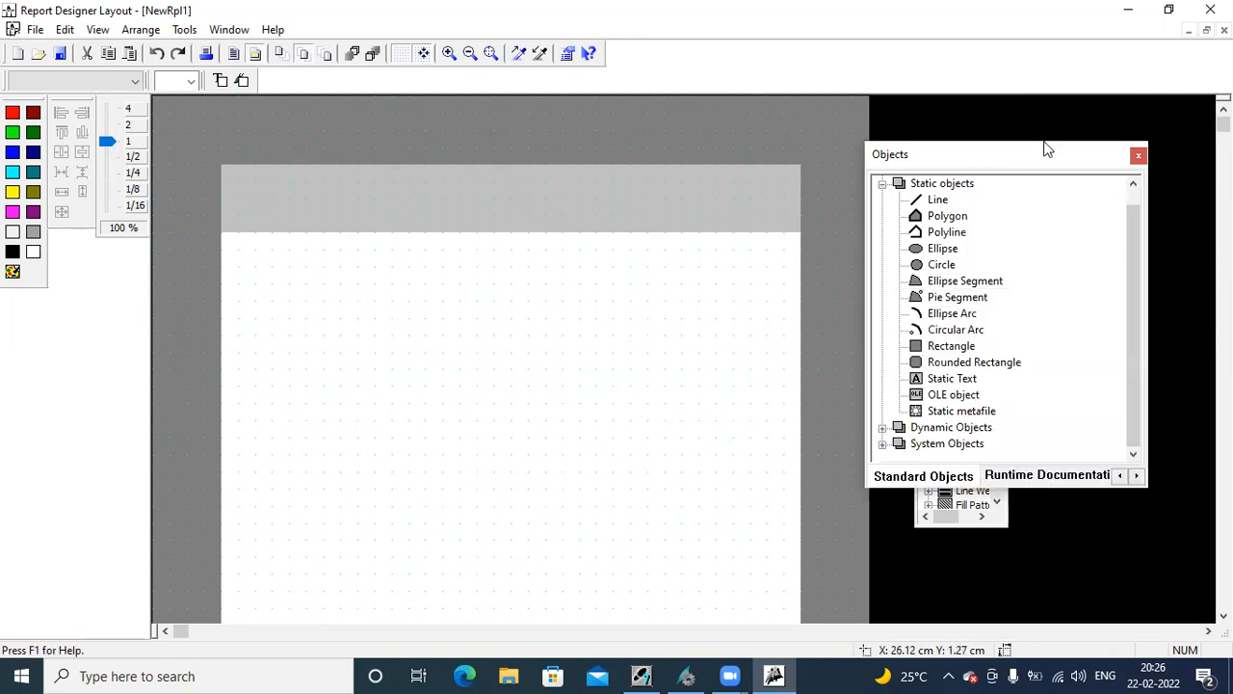
{"action": "left_click_drag", "start_coordinate": [1105, 114], "coordinate": [1105, 110]}
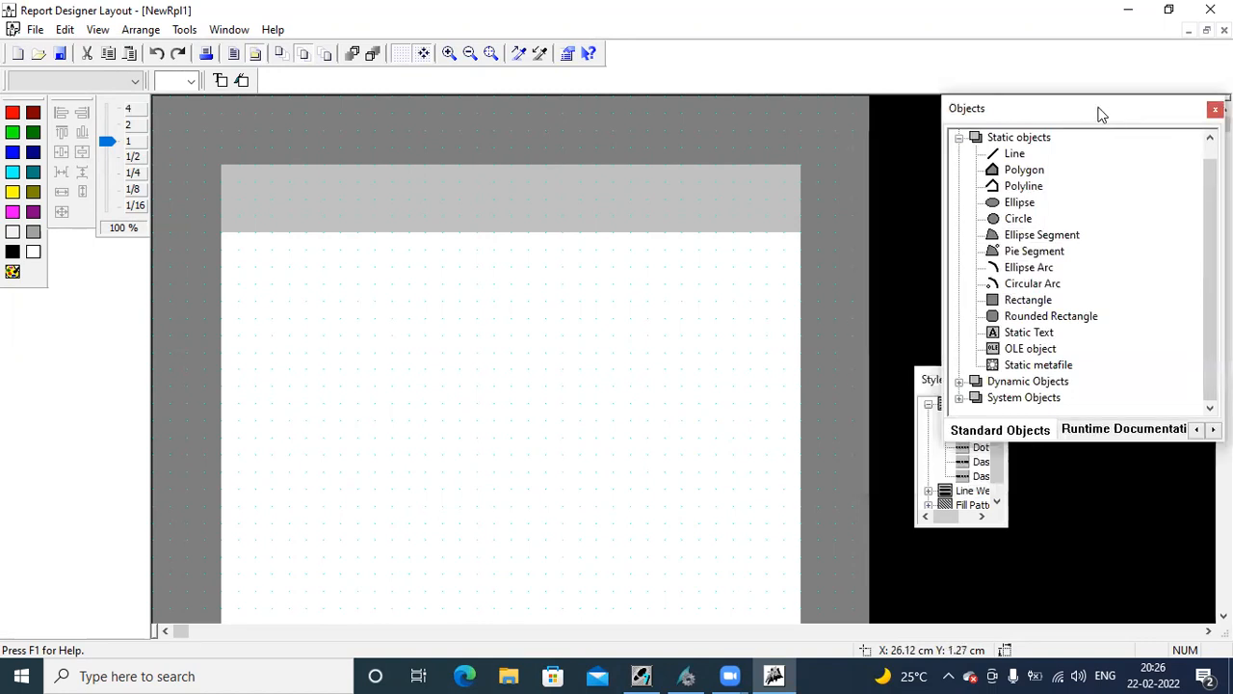
Dock the Objects palette with Styles beneath it, then place the alignment palette below the colours and the zoom palette lower down
{"action": "double_click", "coordinate": [1110, 110]}
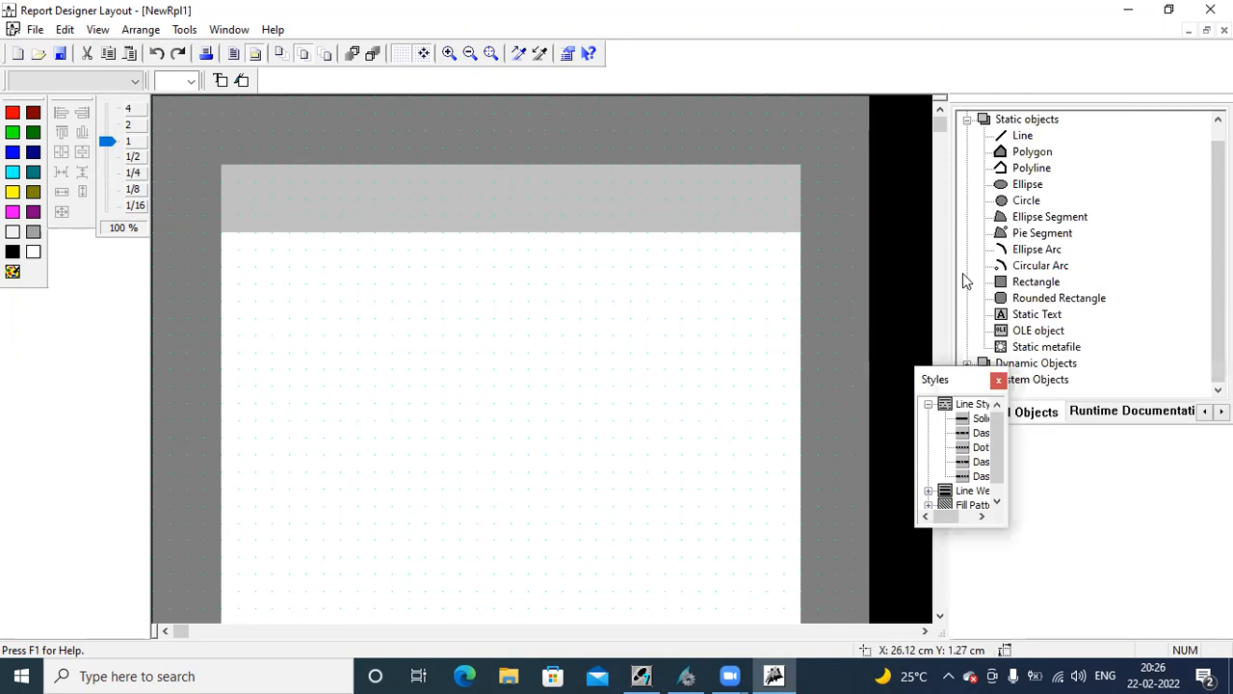
{"action": "double_click", "coordinate": [959, 380]}
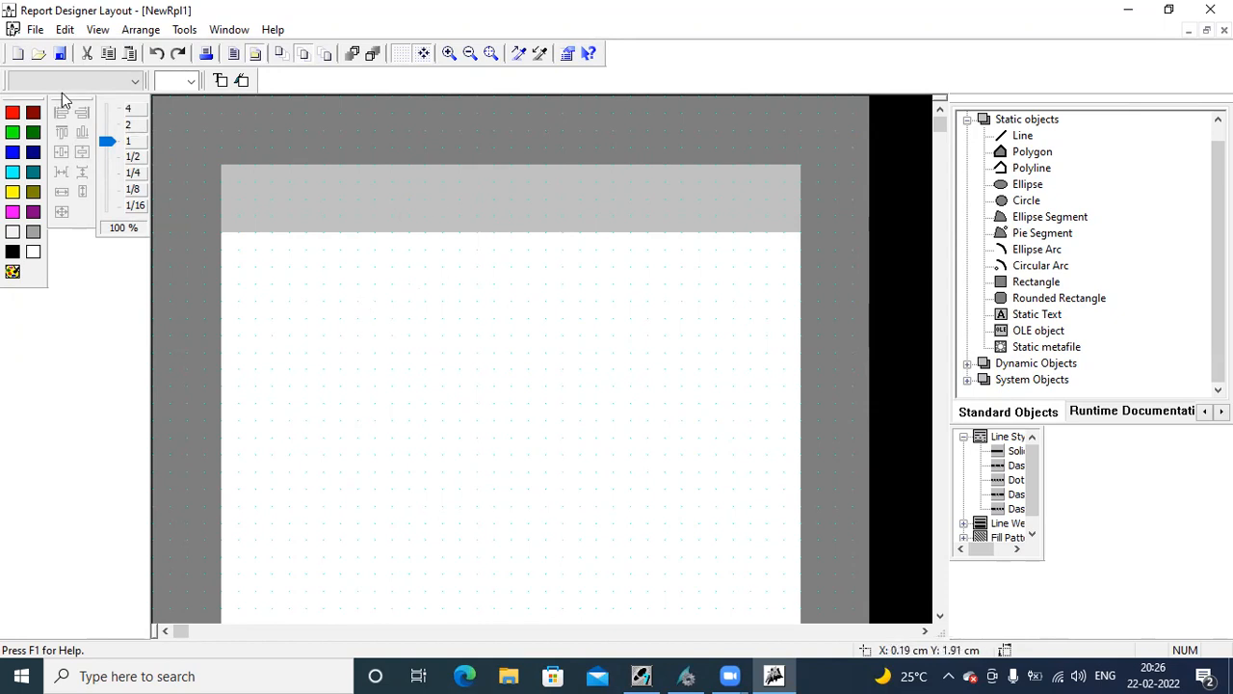
{"action": "left_click_drag", "start_coordinate": [69, 104], "coordinate": [30, 278]}
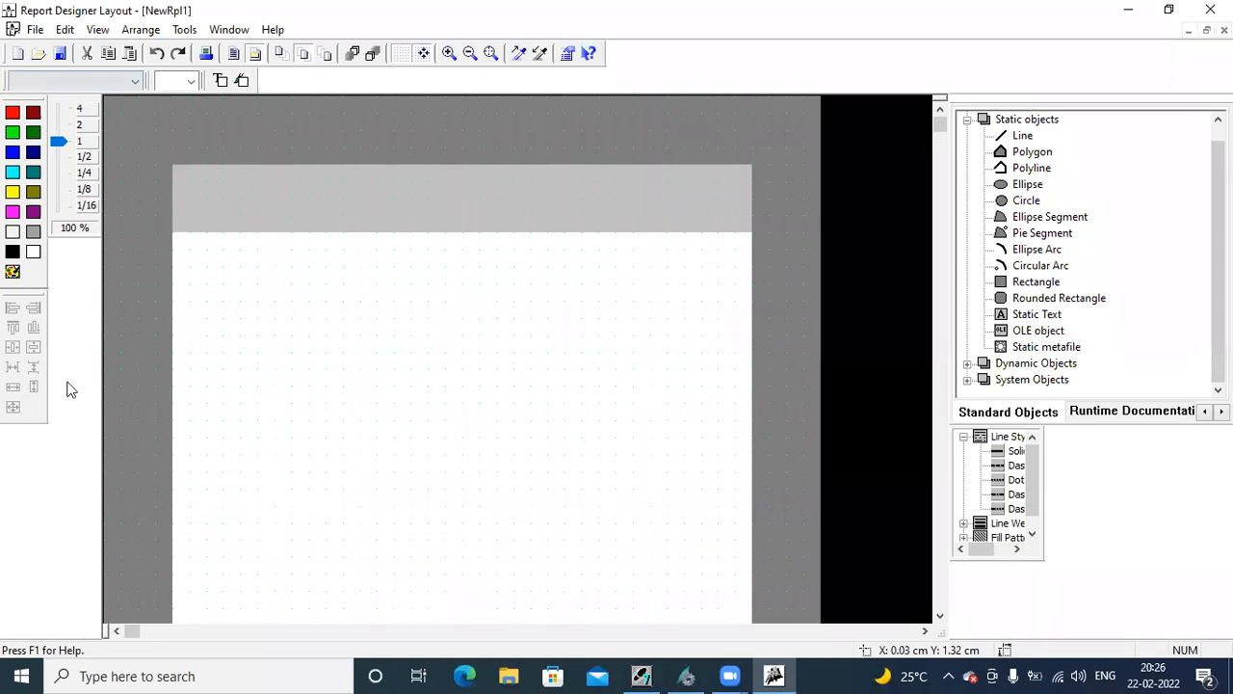
{"action": "left_click_drag", "start_coordinate": [85, 268], "coordinate": [85, 261]}
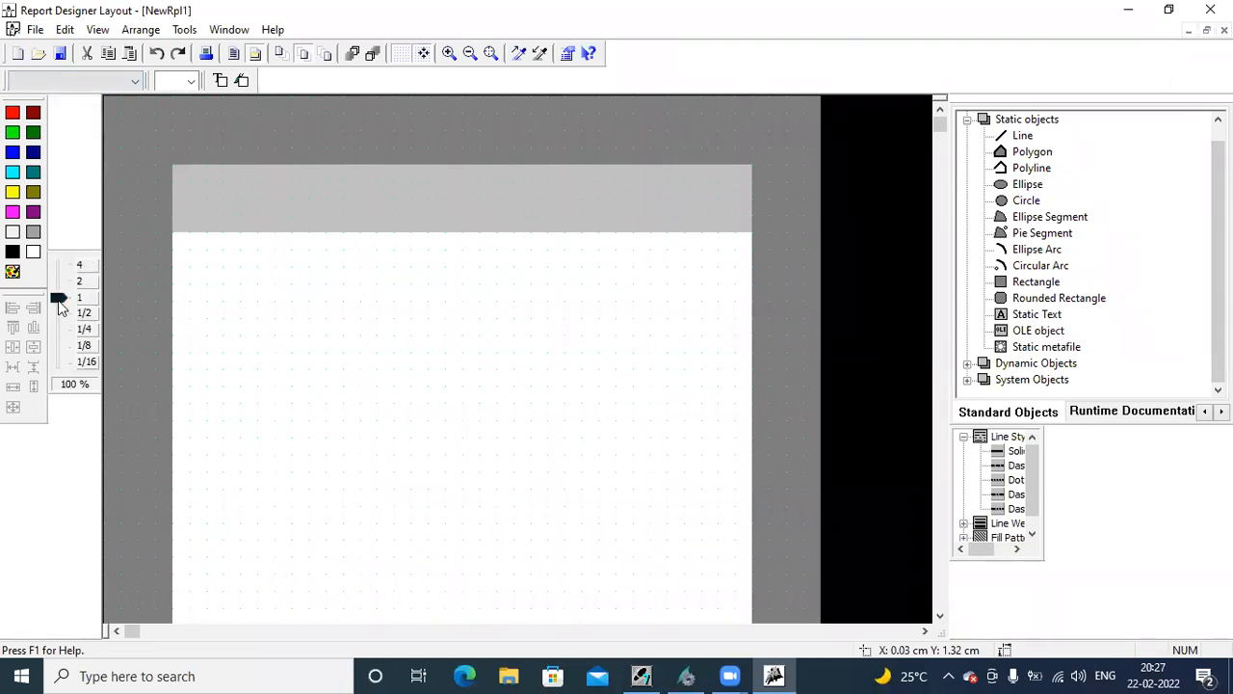
Set the layout zoom to 56.9 % and bring the page's header and footer areas into view
{"action": "left_click_drag", "start_coordinate": [58, 300], "coordinate": [58, 316]}
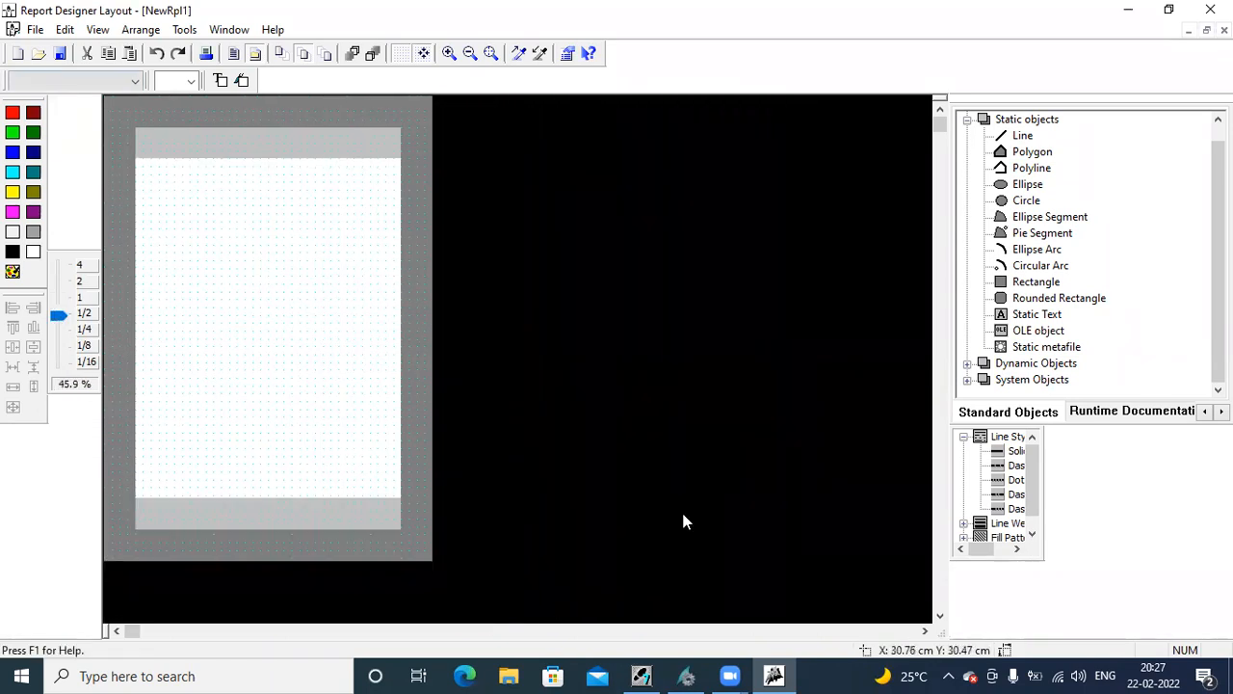
{"action": "left_click", "coordinate": [940, 613]}
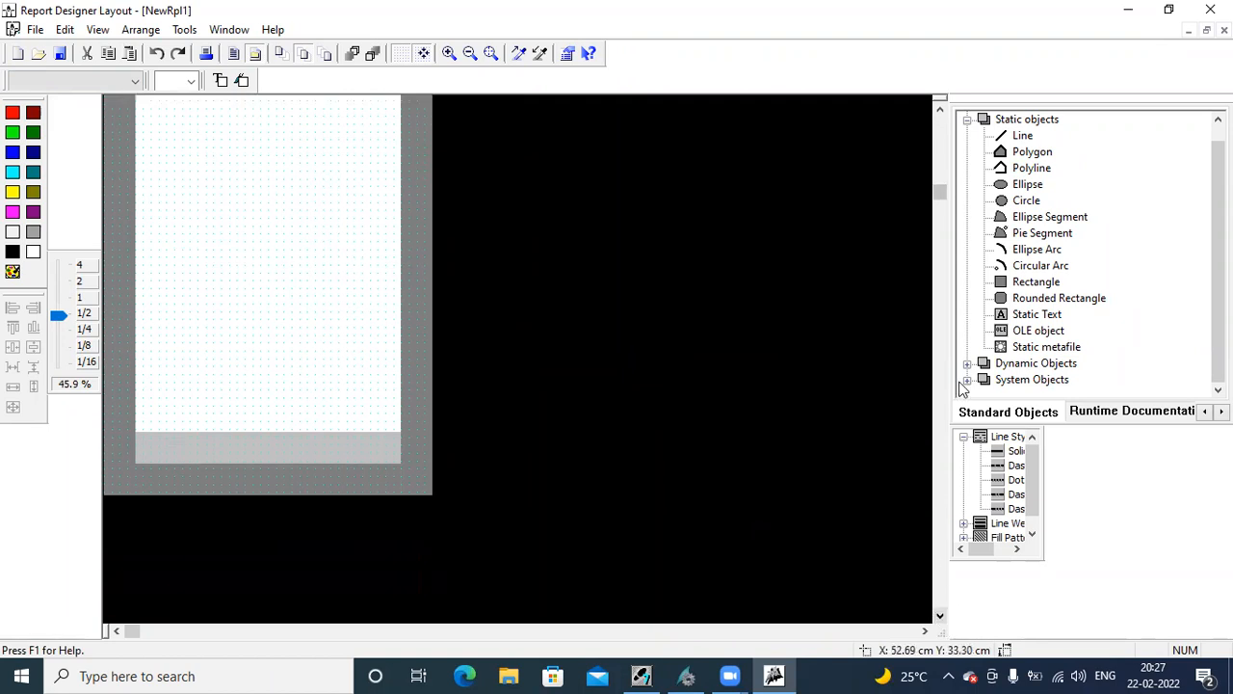
{"action": "left_click", "coordinate": [940, 112]}
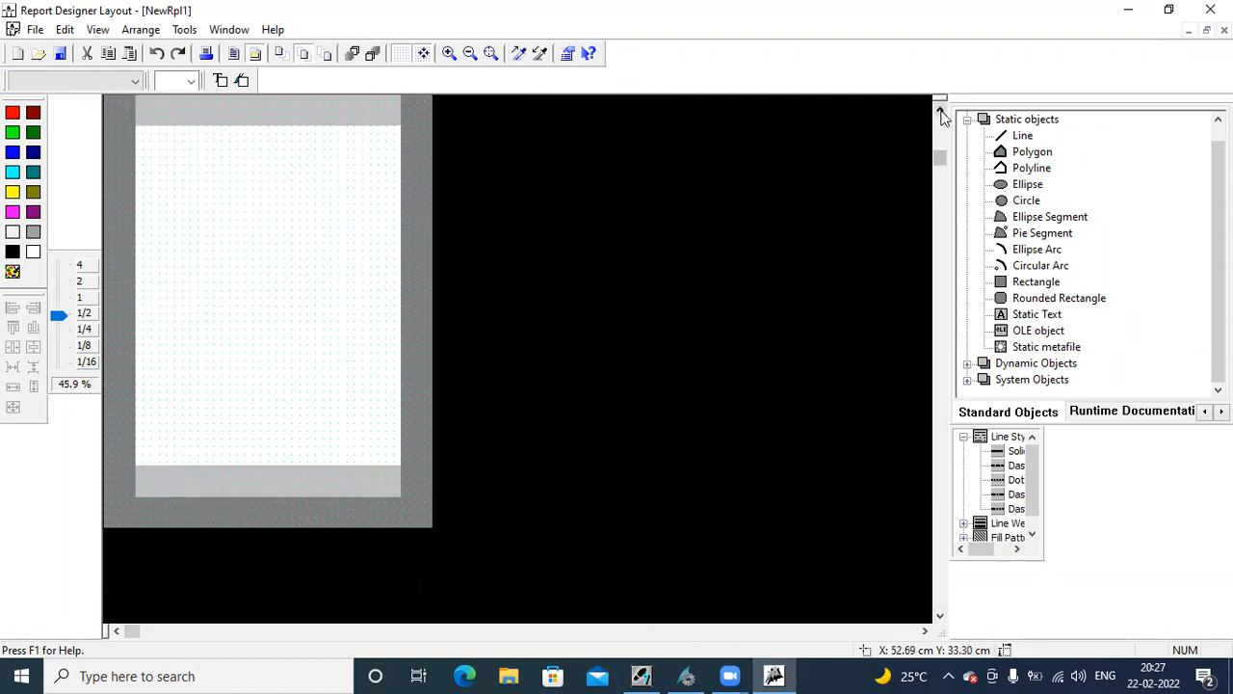
{"action": "left_click", "coordinate": [941, 113]}
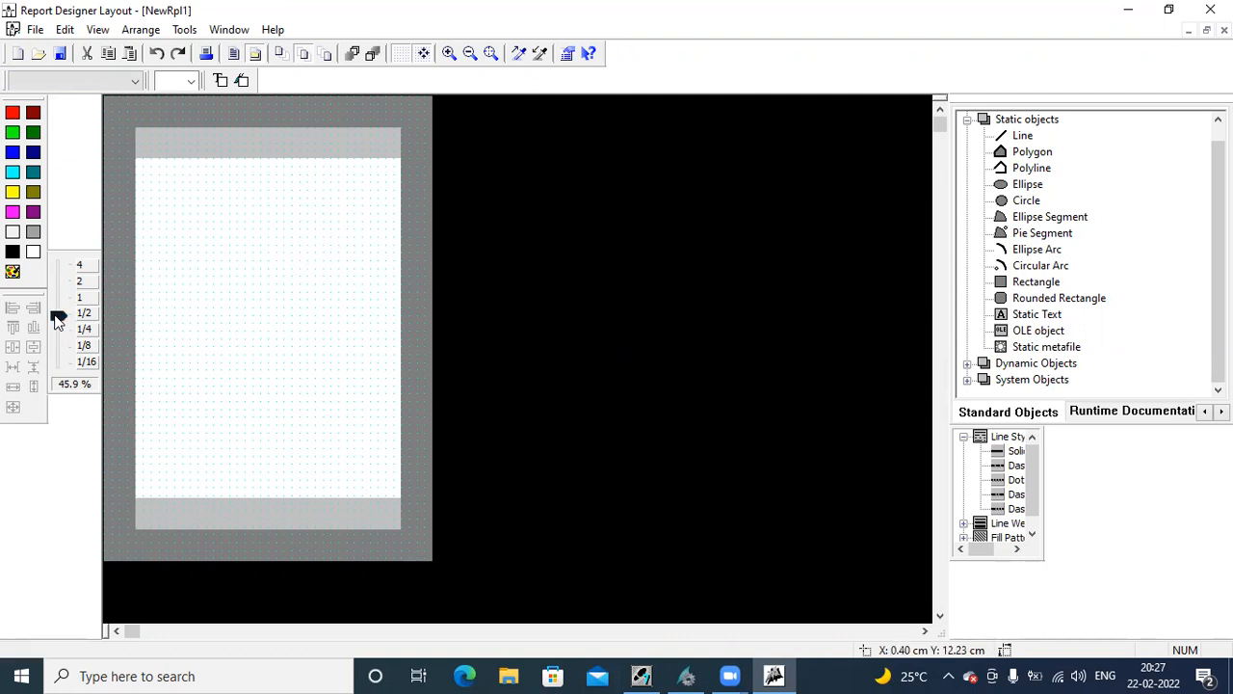
{"action": "left_click_drag", "start_coordinate": [54, 314], "coordinate": [55, 311]}
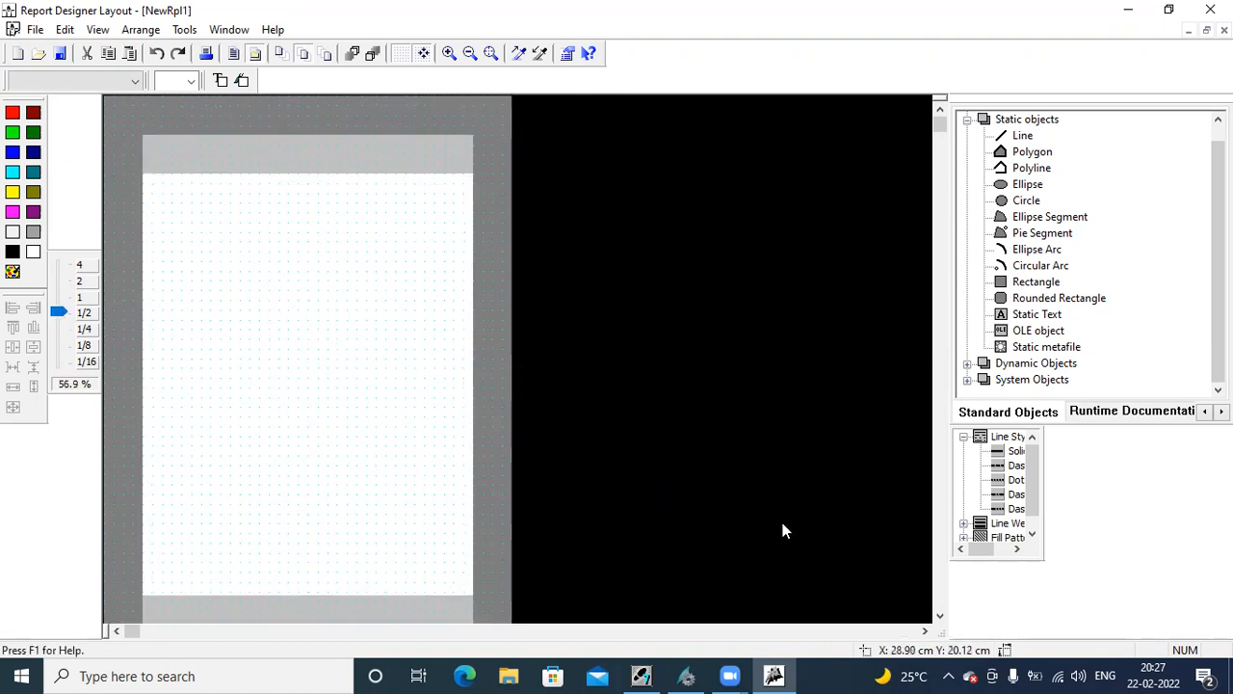
{"action": "left_click", "coordinate": [940, 615]}
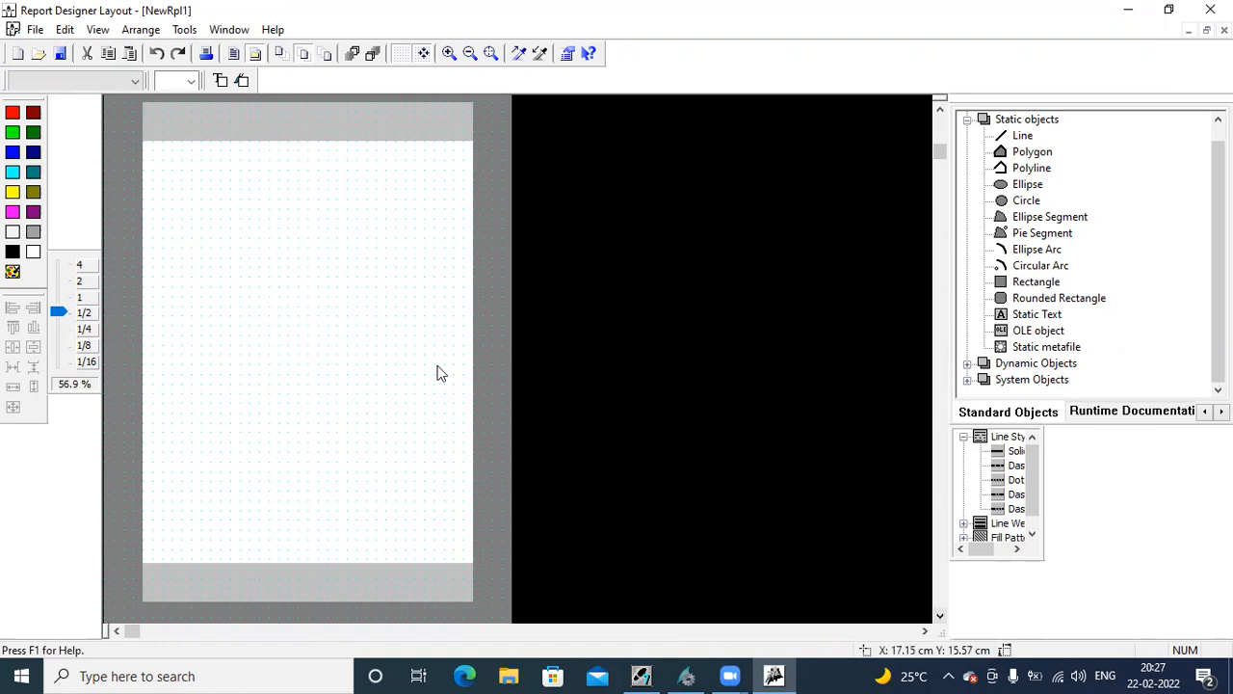
Open the layout's properties and examine its Colors and Geometry attributes
{"action": "right_click", "coordinate": [285, 259]}
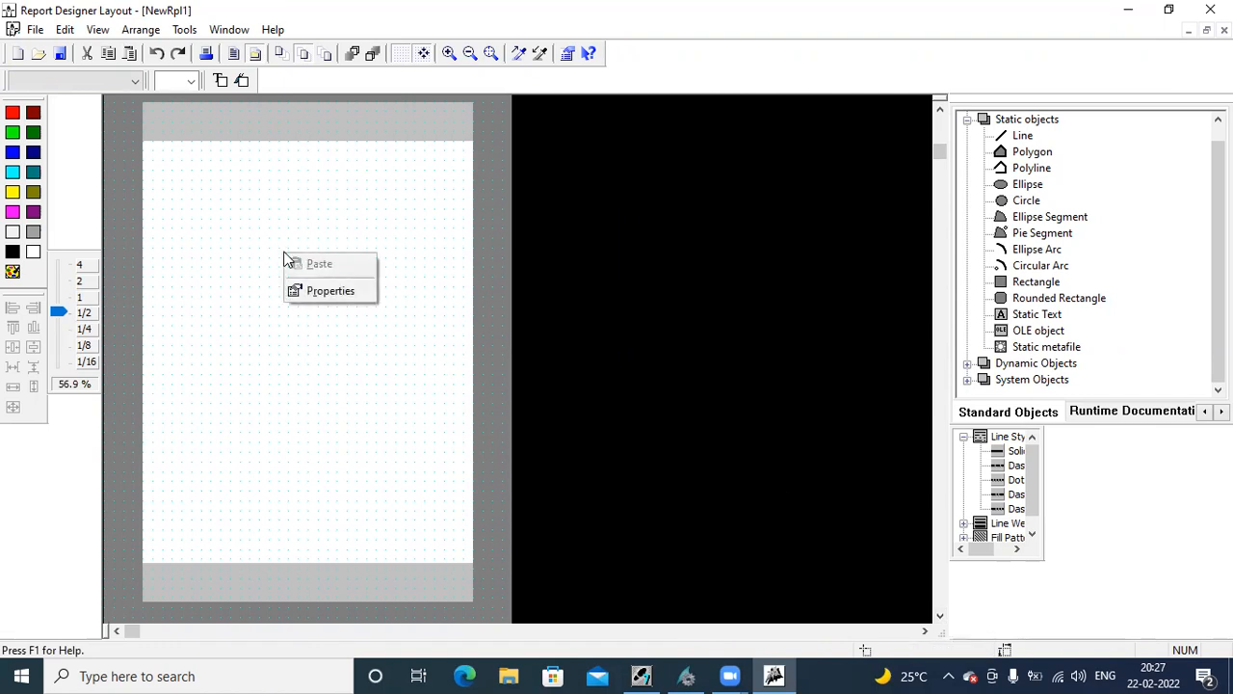
{"action": "left_click", "coordinate": [349, 292]}
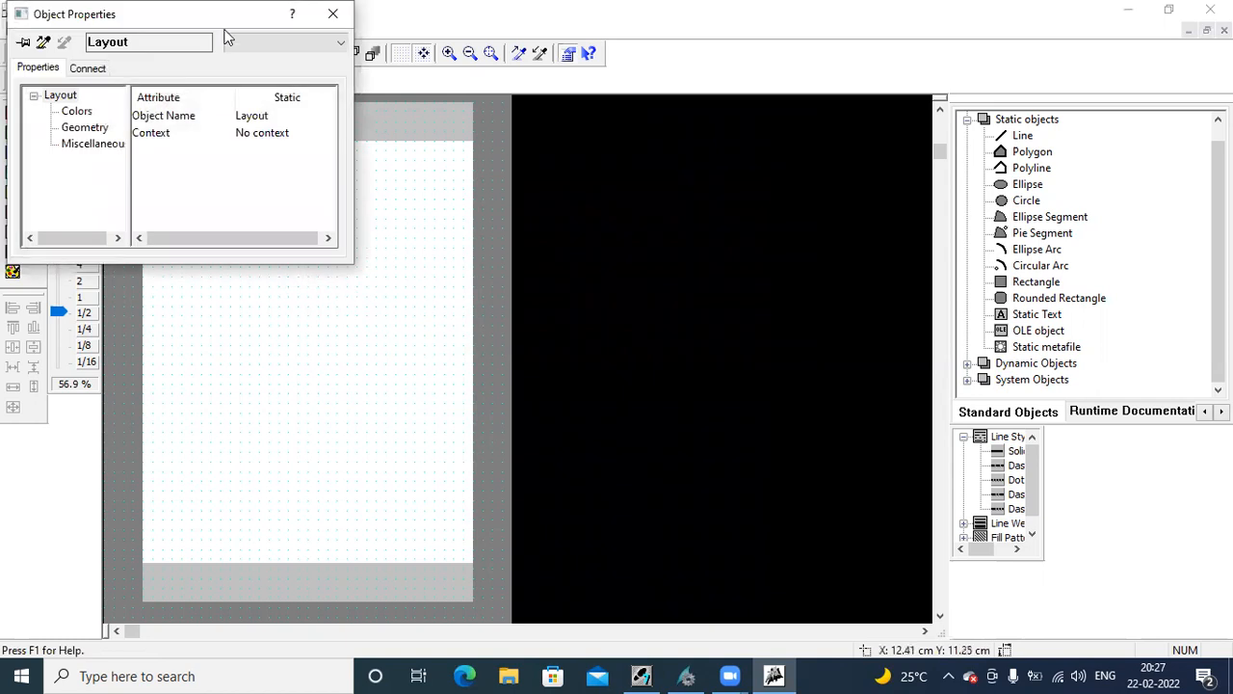
{"action": "left_click_drag", "start_coordinate": [196, 22], "coordinate": [254, 172]}
{"action": "left_click", "coordinate": [137, 266]}
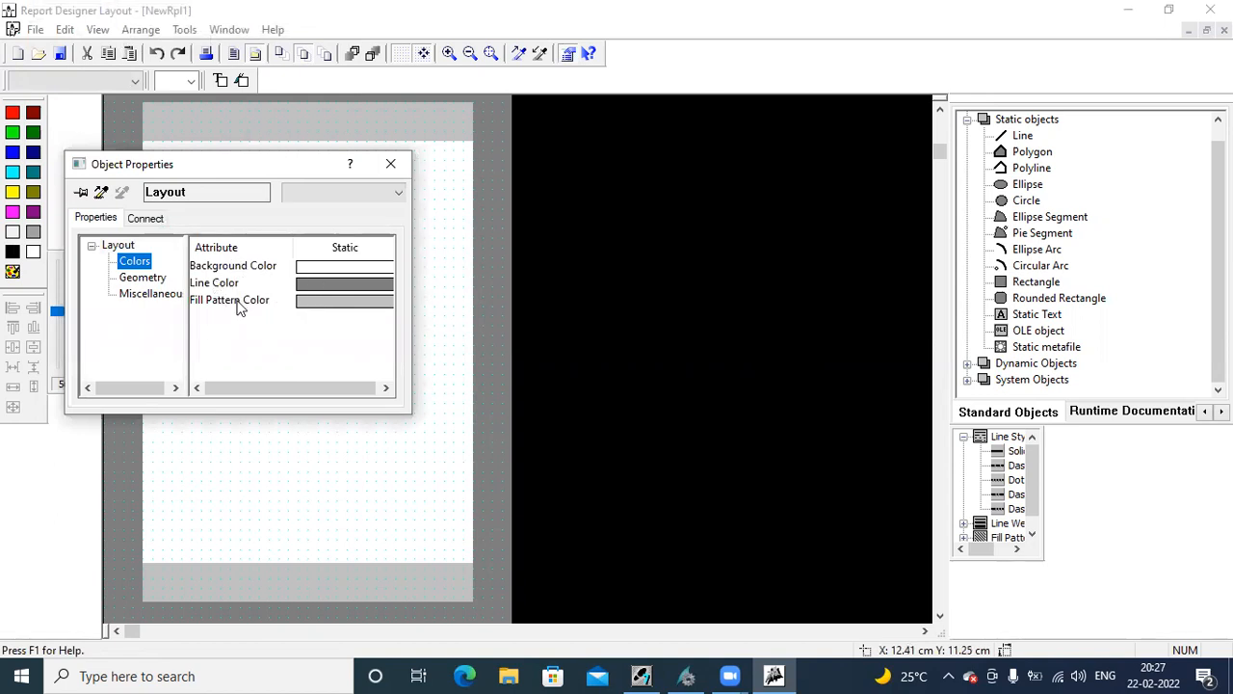
{"action": "left_click", "coordinate": [154, 279]}
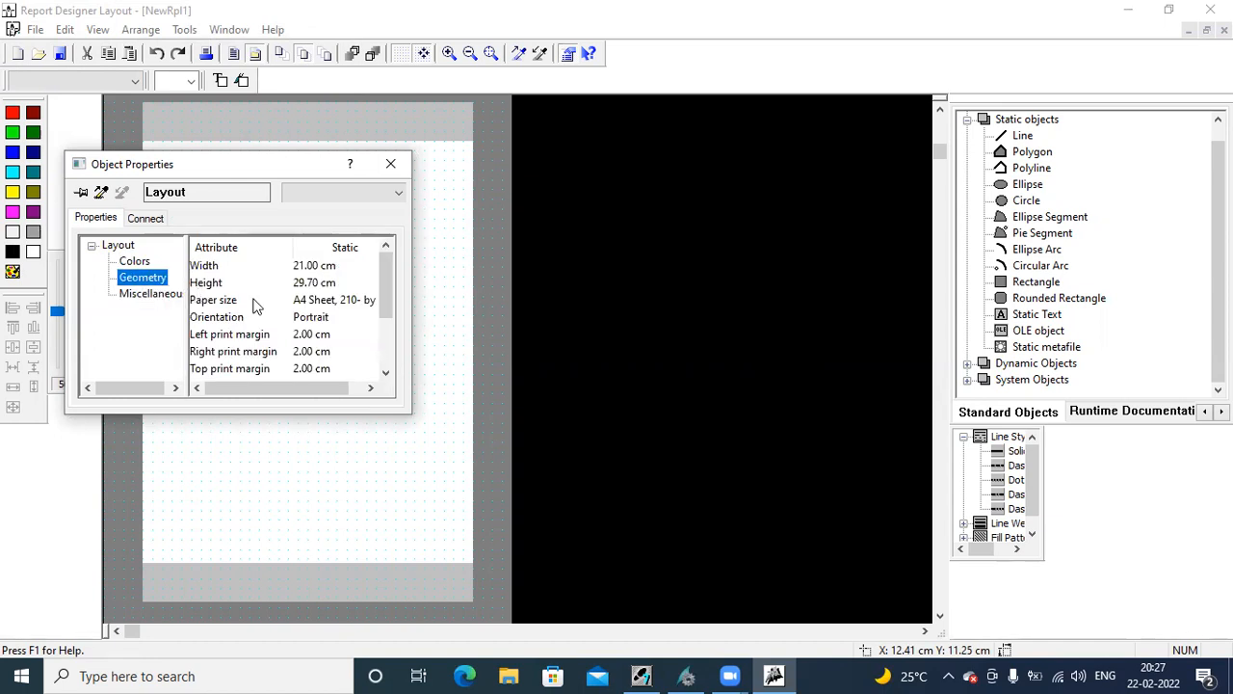
Browse the layout's paper sizes, confirm A4 Sheet, 210- by 297-millimeters, and close the properties
{"action": "double_click", "coordinate": [324, 304]}
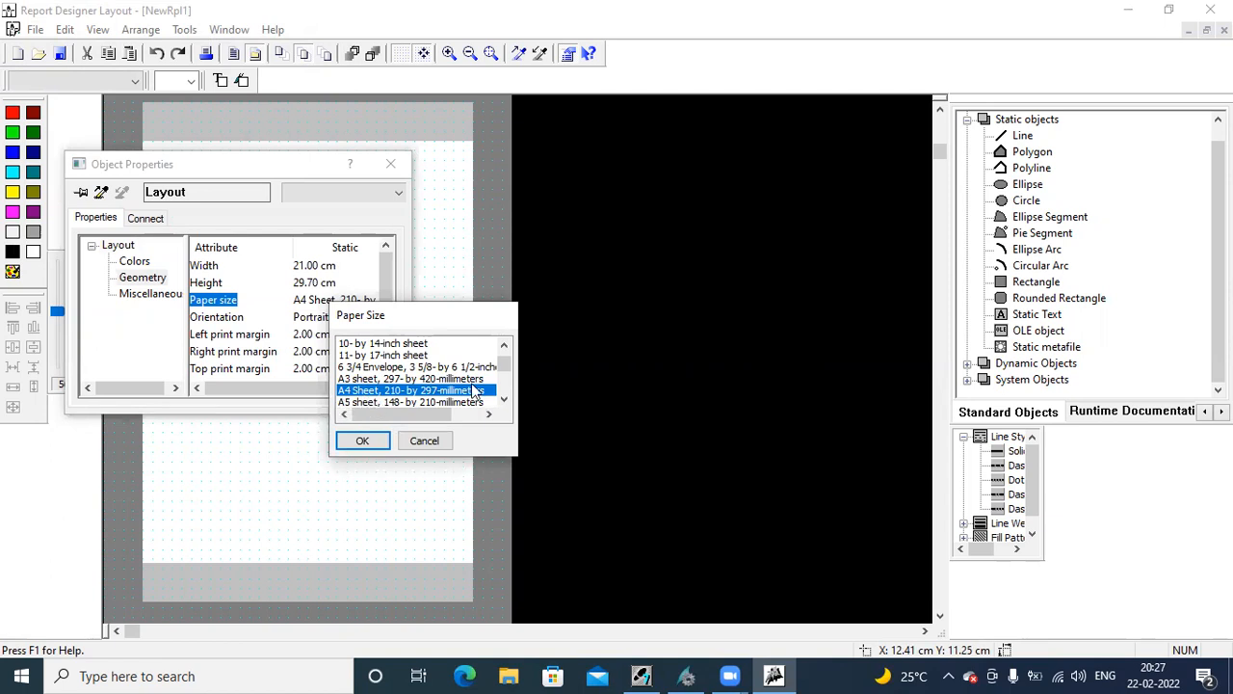
{"action": "left_click", "coordinate": [504, 398]}
{"action": "left_click", "coordinate": [504, 399]}
{"action": "left_click", "coordinate": [503, 399]}
{"action": "left_click", "coordinate": [504, 399]}
{"action": "left_click", "coordinate": [504, 400]}
{"action": "left_click", "coordinate": [504, 400]}
{"action": "left_click", "coordinate": [504, 400]}
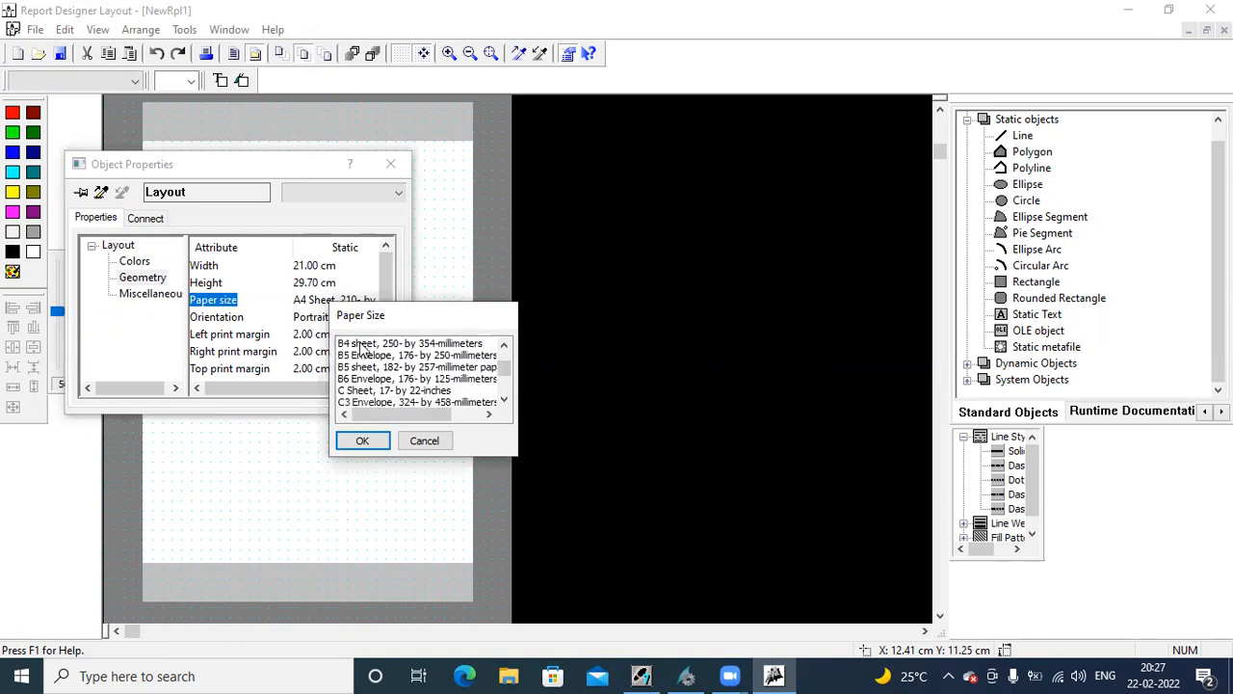
{"action": "left_click", "coordinate": [503, 346]}
{"action": "left_click", "coordinate": [503, 346]}
{"action": "left_click", "coordinate": [503, 346]}
{"action": "left_click", "coordinate": [502, 346]}
{"action": "left_click", "coordinate": [503, 349]}
{"action": "left_click", "coordinate": [503, 349]}
{"action": "left_click", "coordinate": [503, 349]}
{"action": "left_click", "coordinate": [502, 348]}
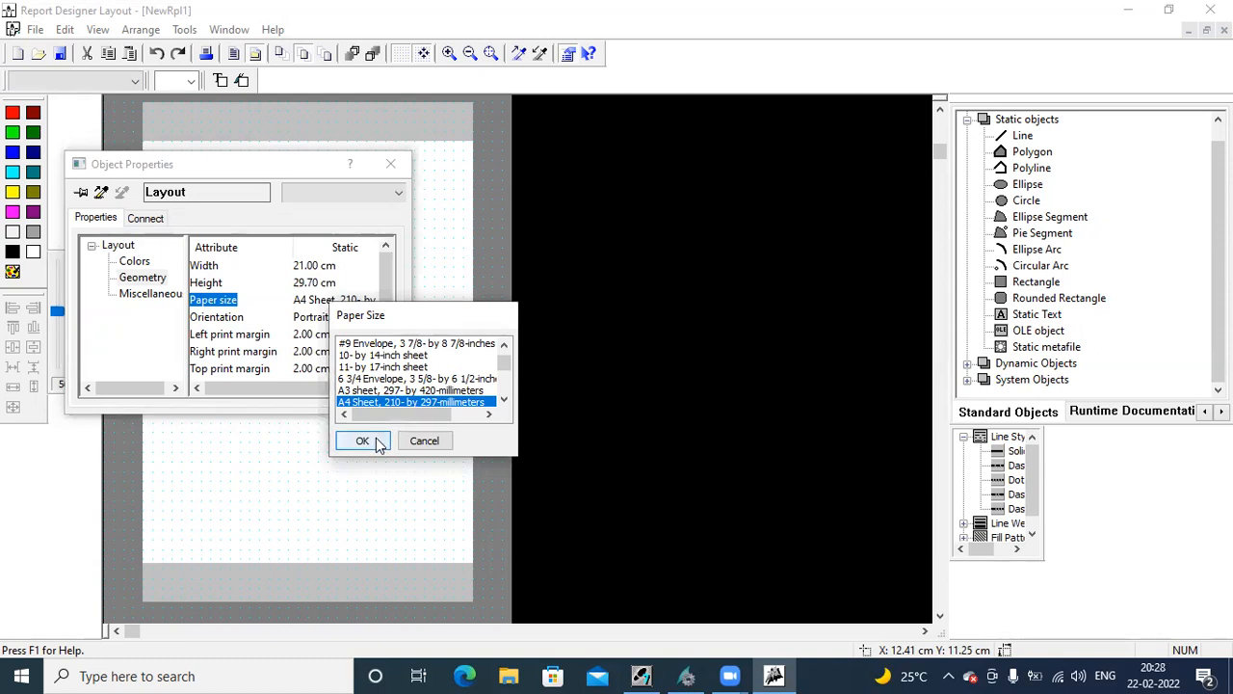
{"action": "left_click", "coordinate": [362, 440]}
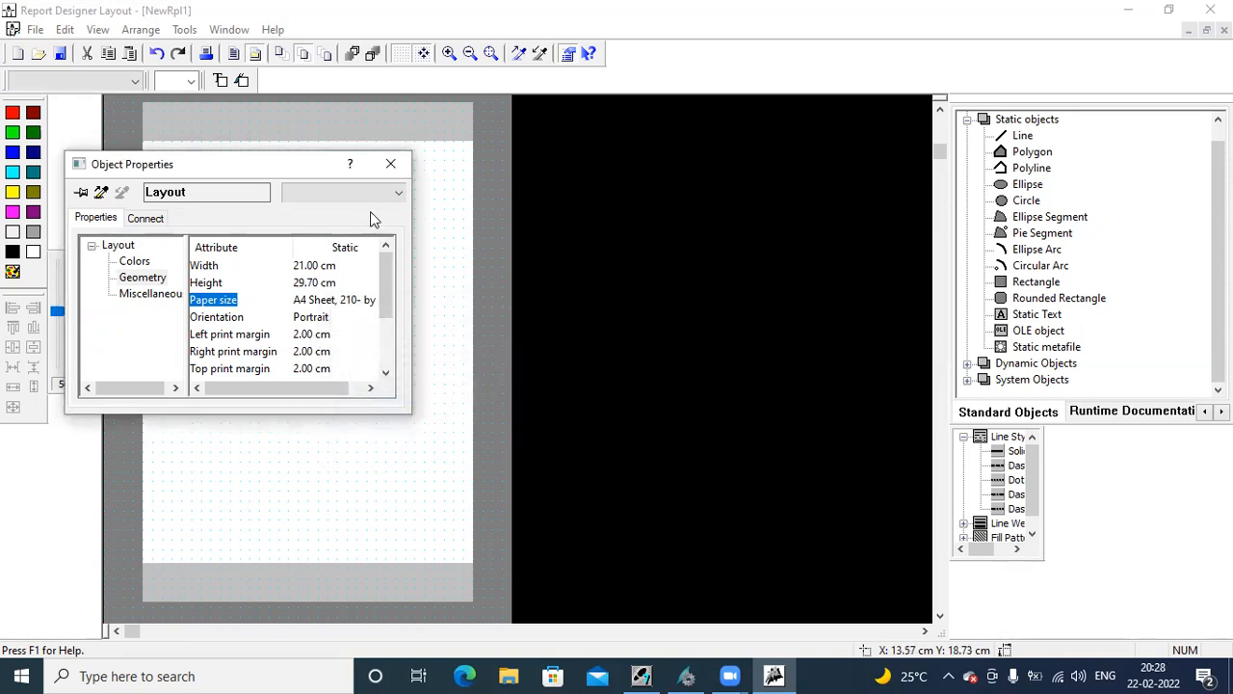
{"action": "left_click", "coordinate": [390, 166]}
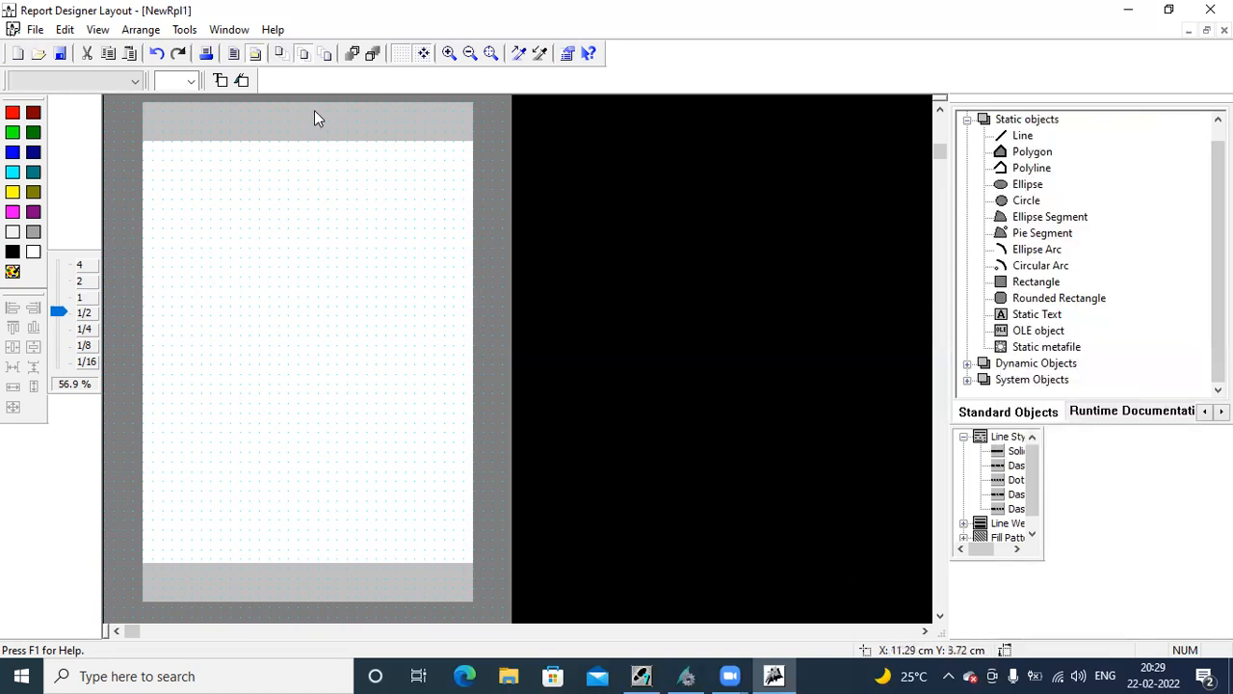
Restore the layout editor window from maximized and enlarge it to show the whole page
{"action": "left_click", "coordinate": [1168, 9]}
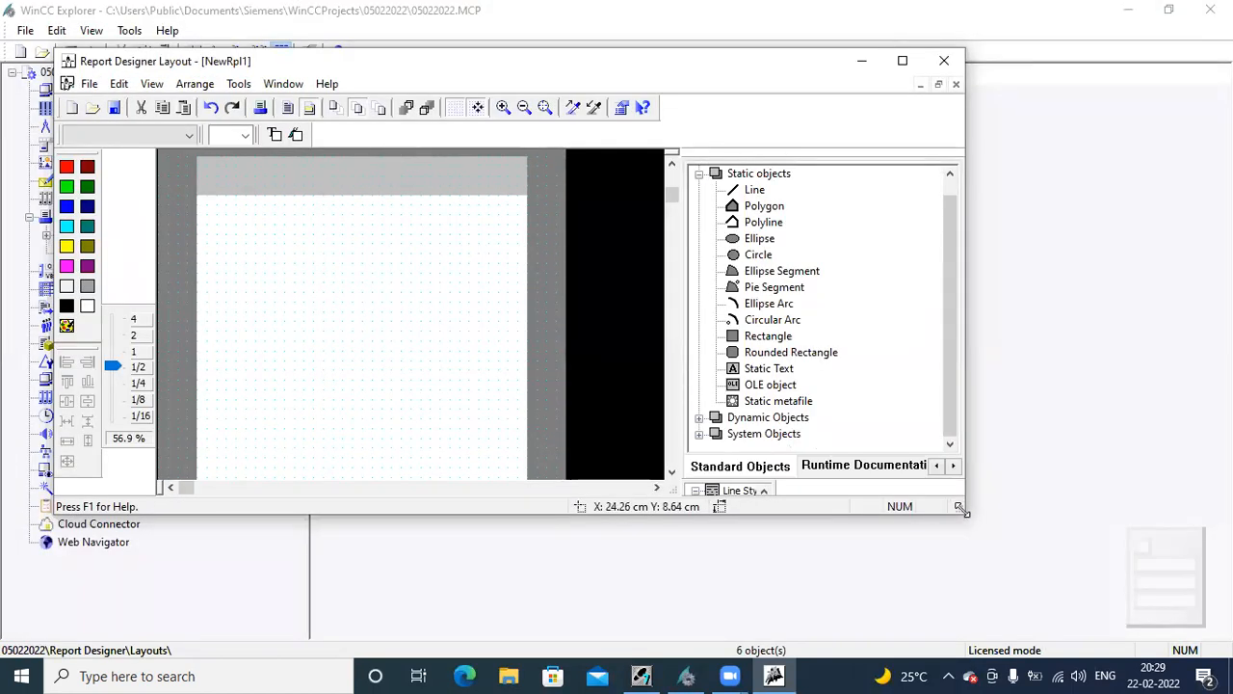
{"action": "left_click_drag", "start_coordinate": [961, 511], "coordinate": [1118, 674]}
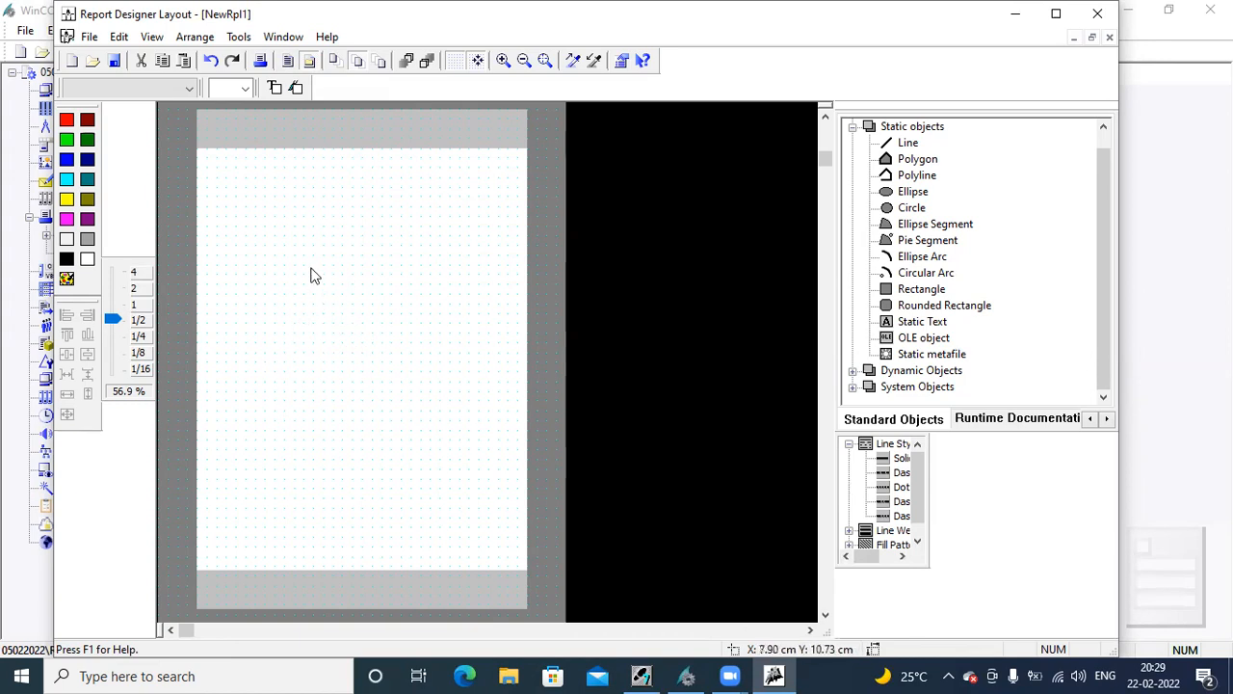
Switch to the cover sheet and draw a static text box about 10.5 by 12 cm in its middle, reading ALARM REPORT
{"action": "left_click", "coordinate": [338, 64]}
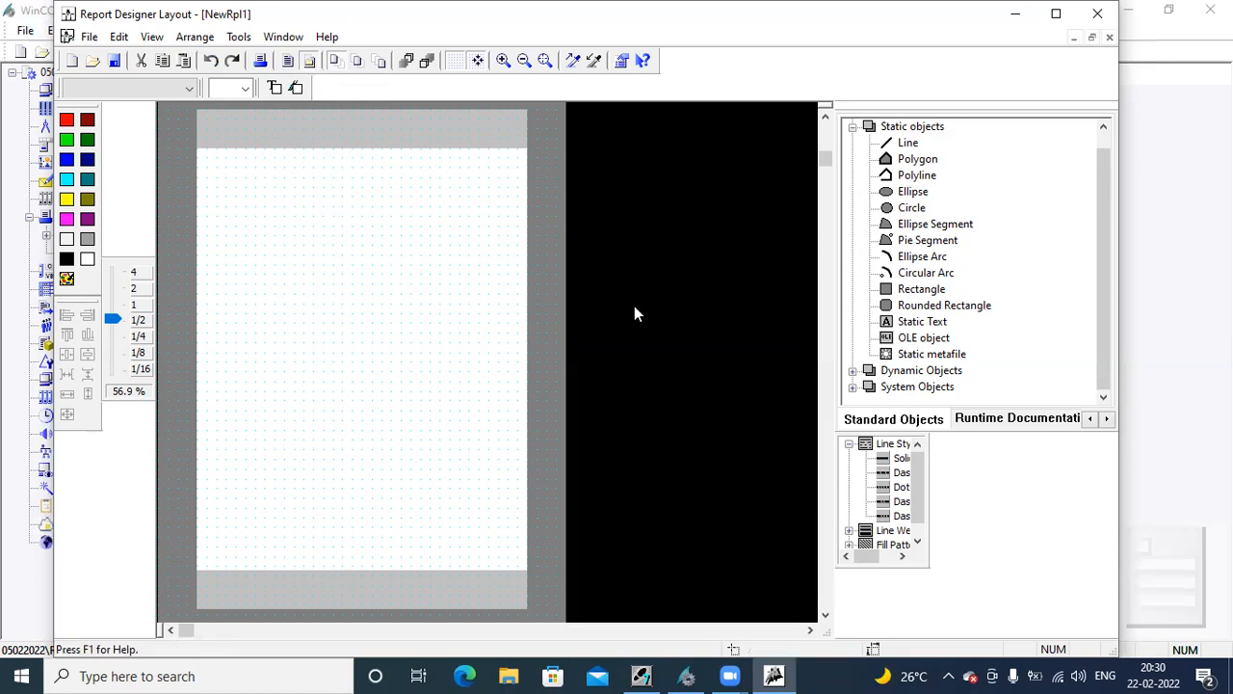
{"action": "left_click", "coordinate": [925, 325]}
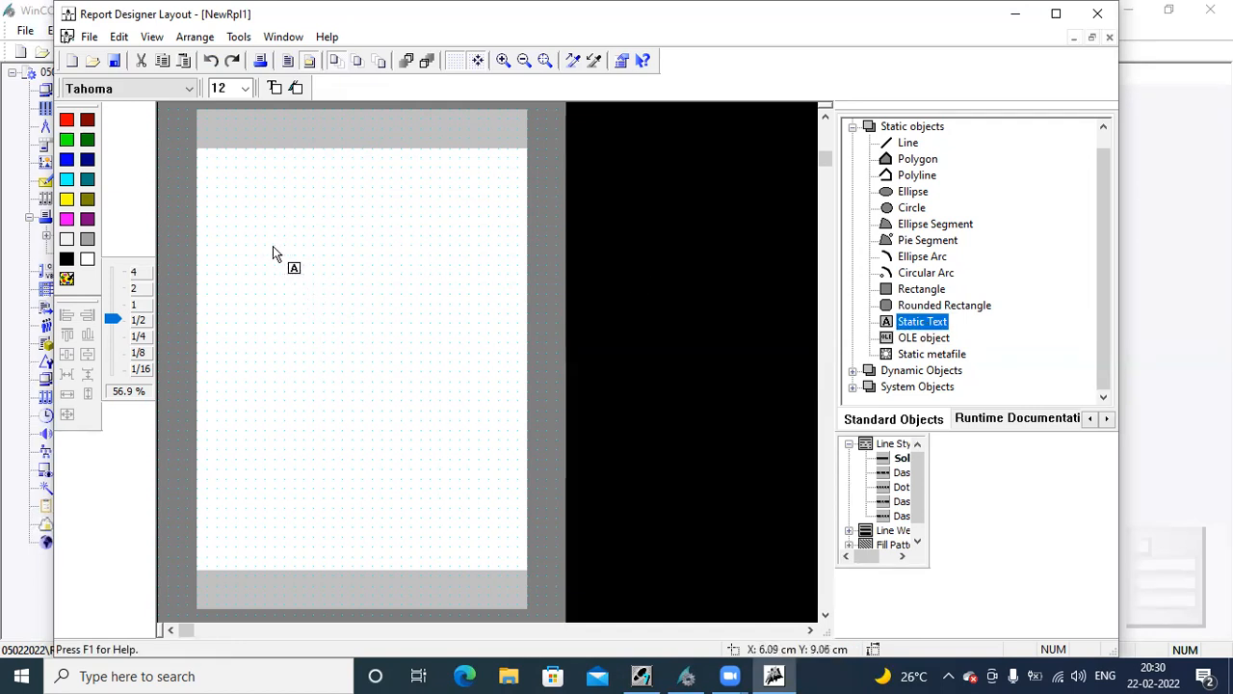
{"action": "left_click_drag", "start_coordinate": [272, 244], "coordinate": [483, 483]}
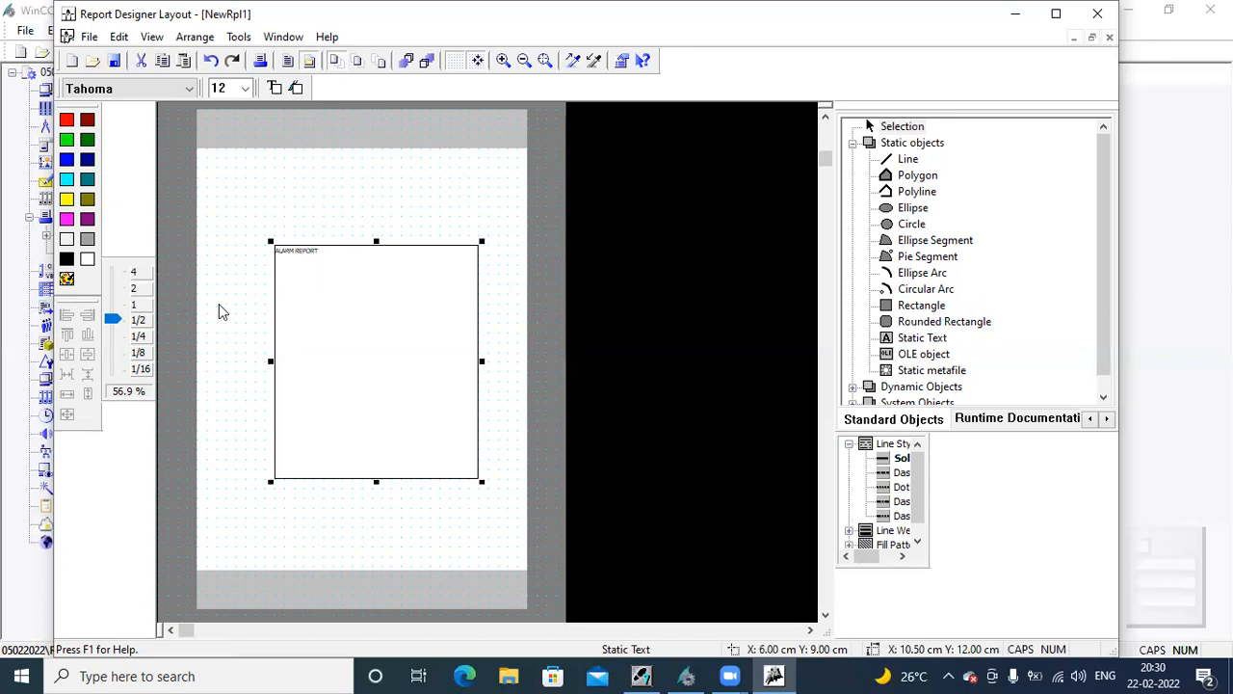
Set the ALARM REPORT text's font size to 30 pt and make it bold in the object's properties
{"action": "right_click", "coordinate": [315, 261]}
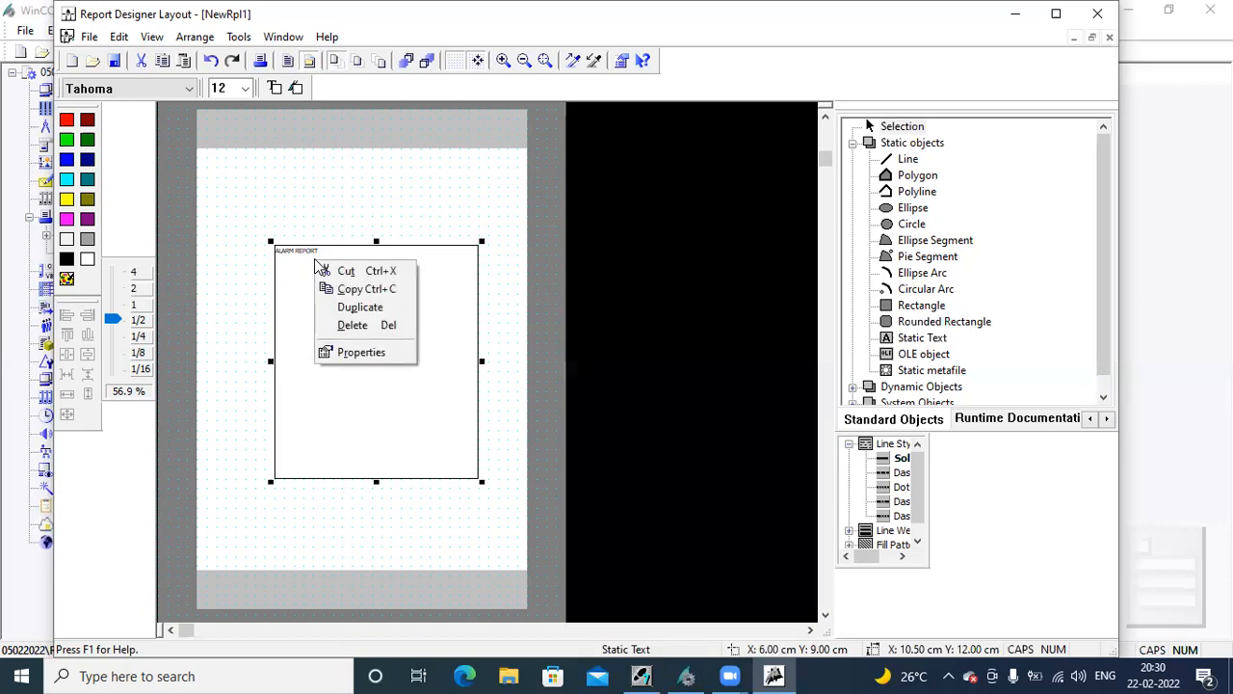
{"action": "left_click", "coordinate": [357, 354]}
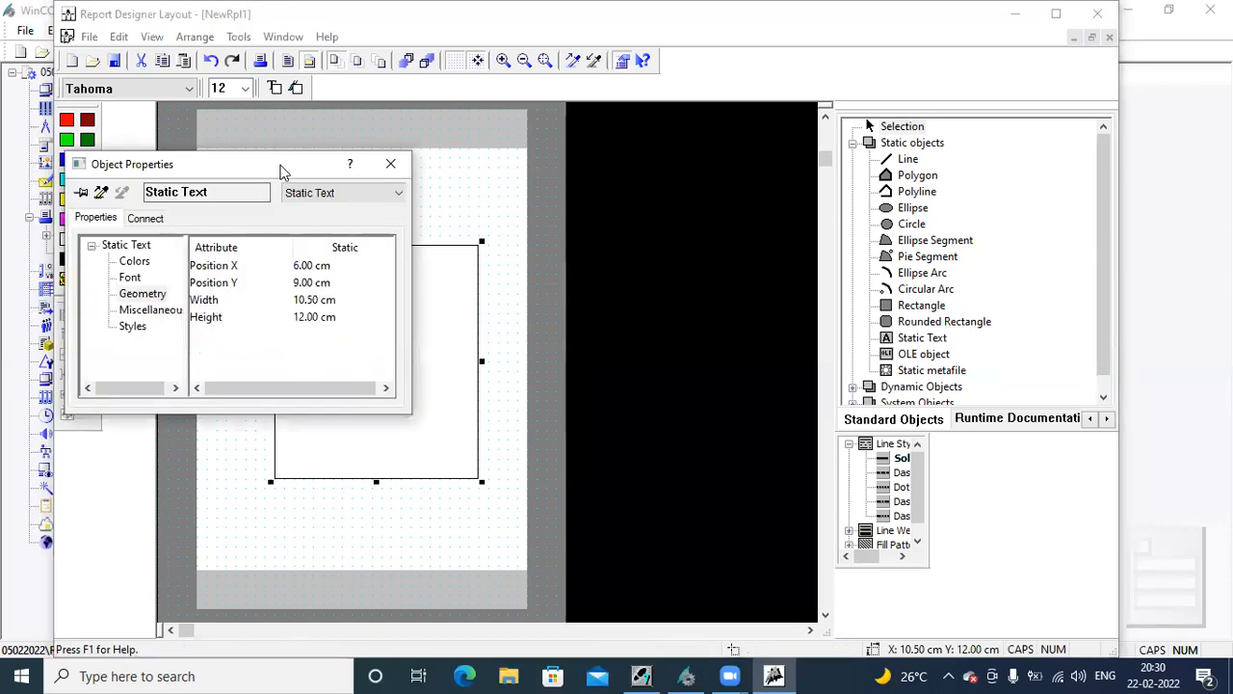
{"action": "left_click_drag", "start_coordinate": [281, 169], "coordinate": [383, 366]}
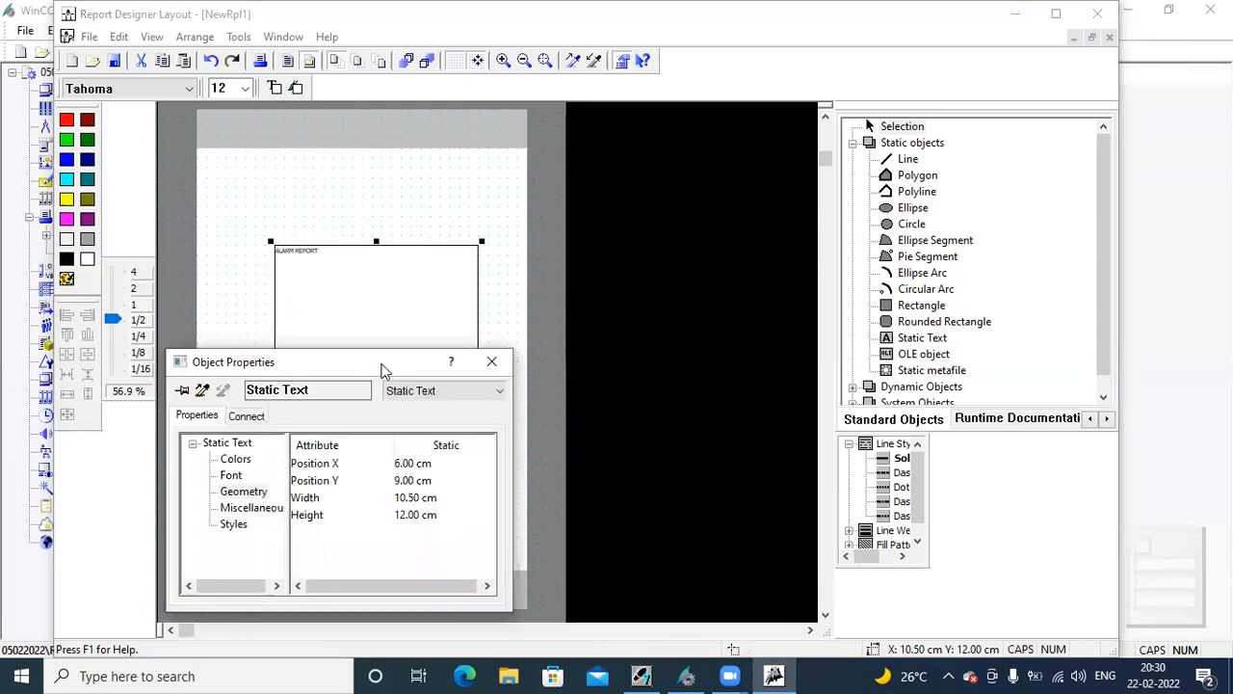
{"action": "left_click", "coordinate": [231, 476]}
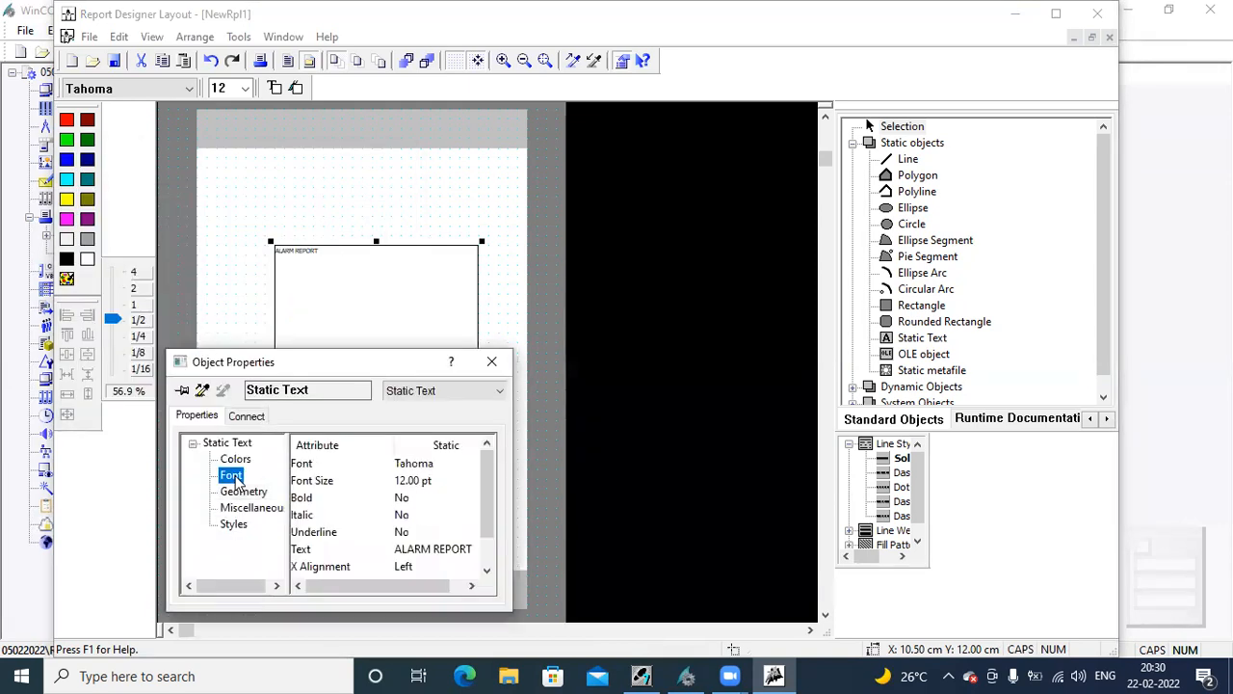
{"action": "double_click", "coordinate": [411, 480]}
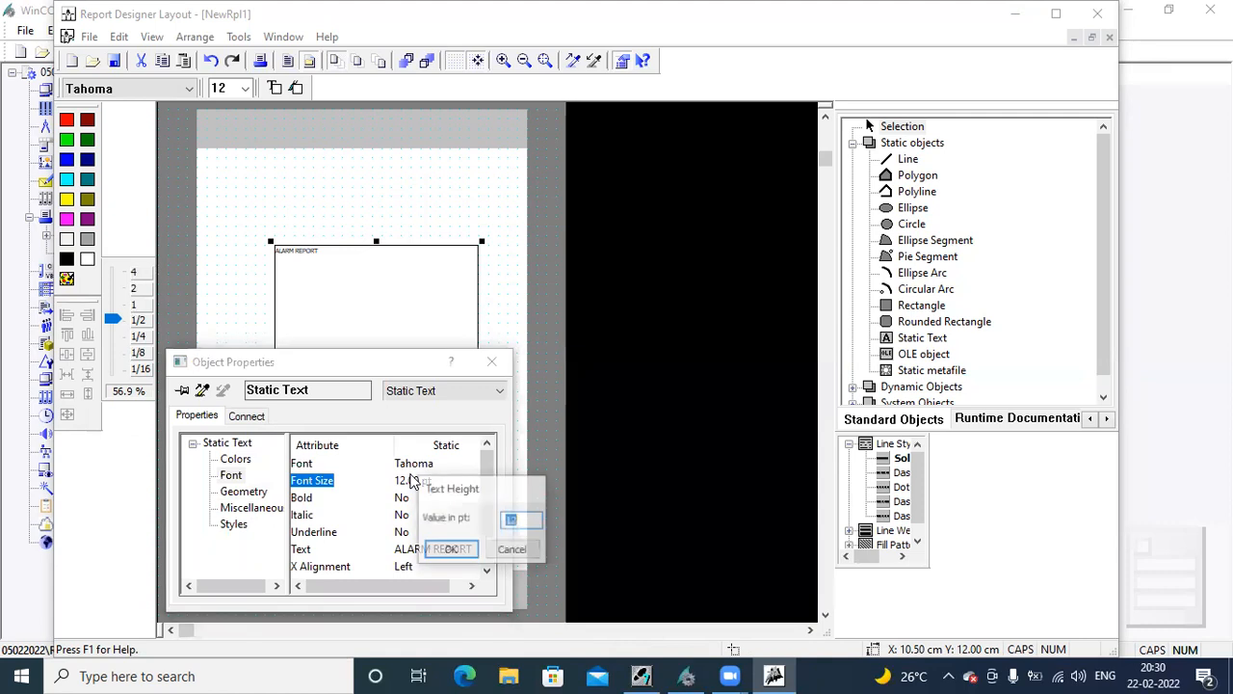
{"action": "type", "text": "30"}
{"action": "key", "text": "Return"}
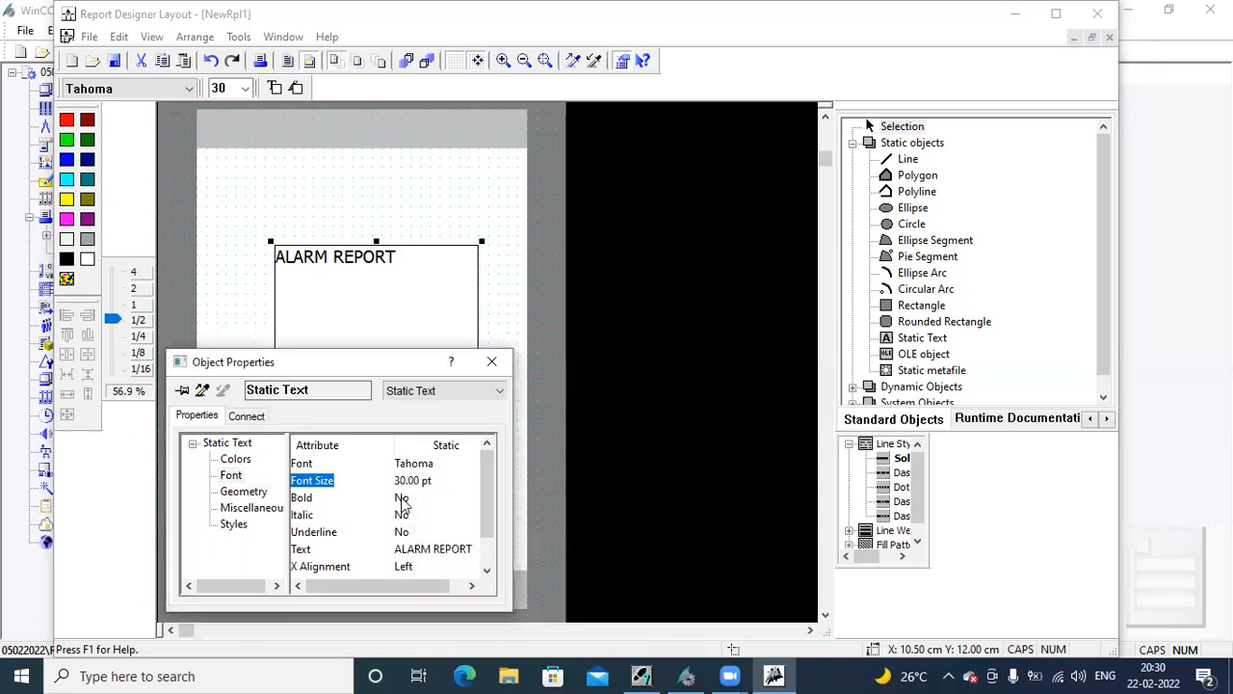
{"action": "double_click", "coordinate": [402, 499]}
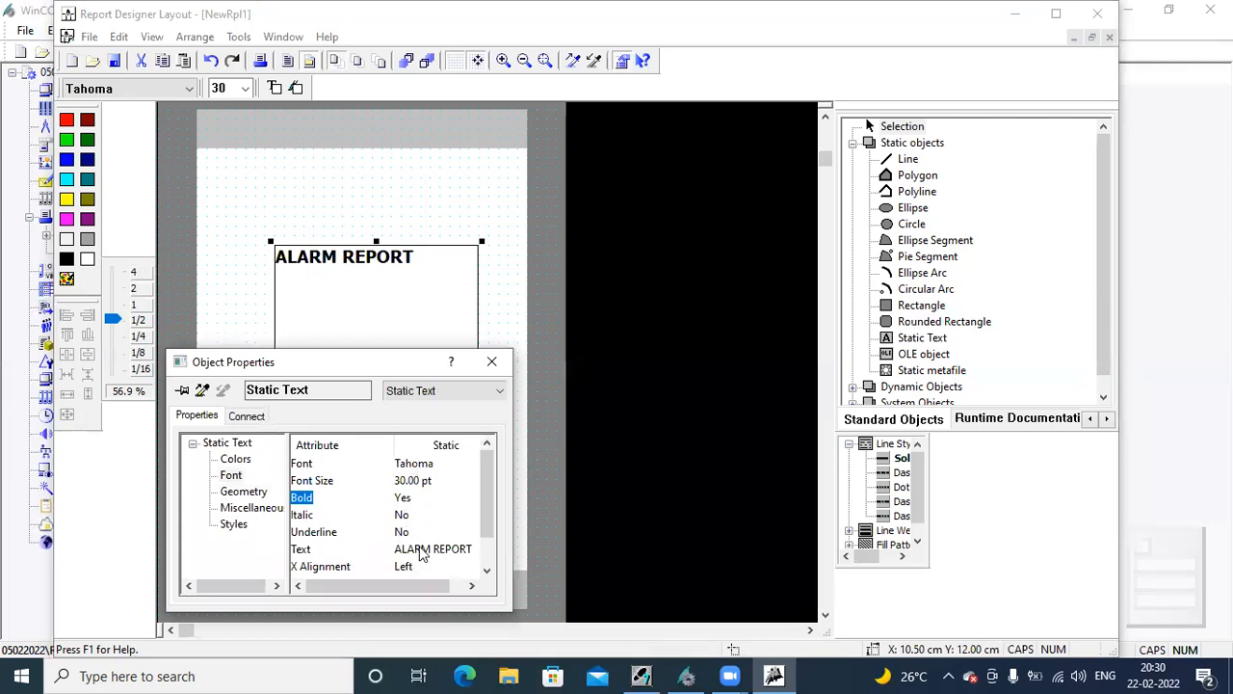
Centre the ALARM REPORT text both horizontally and vertically within its box
{"action": "left_click_drag", "start_coordinate": [487, 494], "coordinate": [487, 513]}
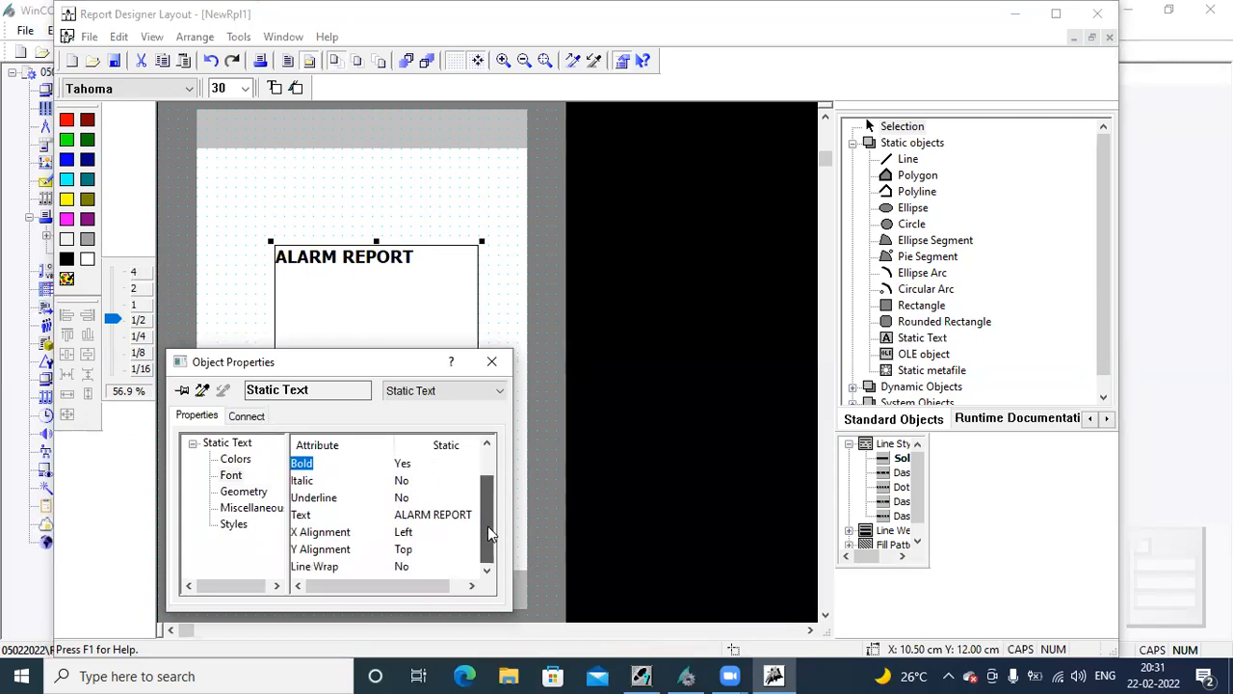
{"action": "left_click", "coordinate": [403, 535]}
{"action": "left_click", "coordinate": [403, 536]}
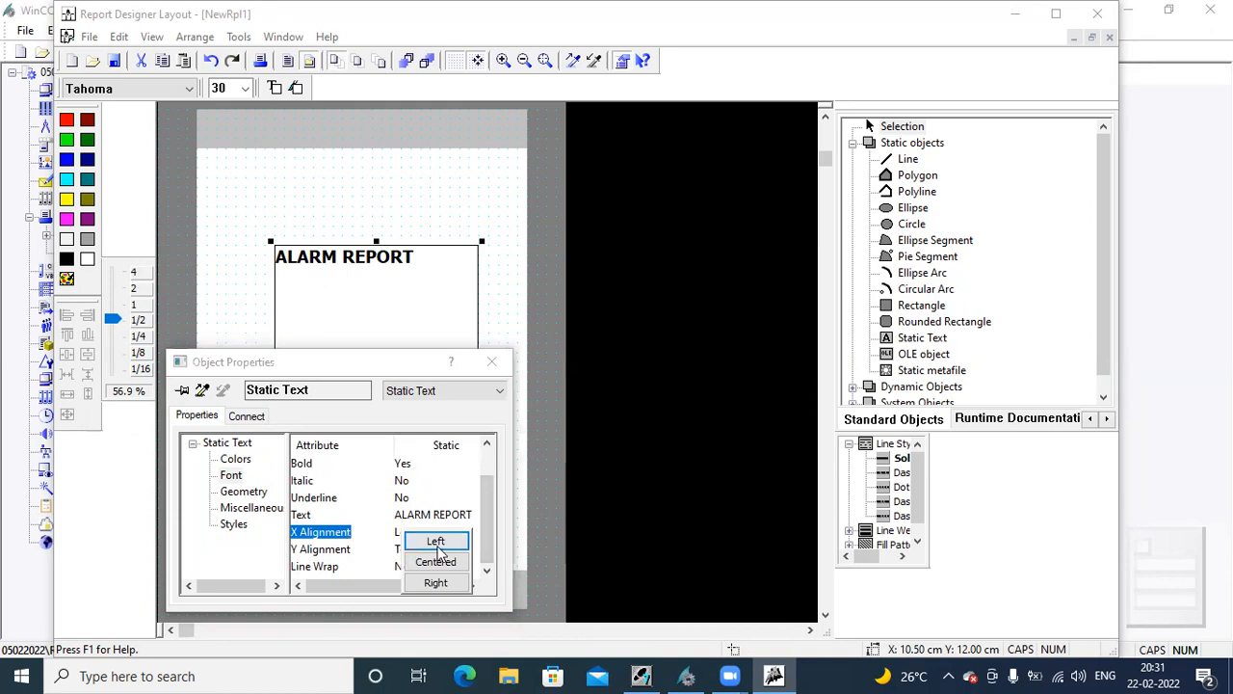
{"action": "left_click", "coordinate": [430, 562]}
{"action": "left_click", "coordinate": [408, 549]}
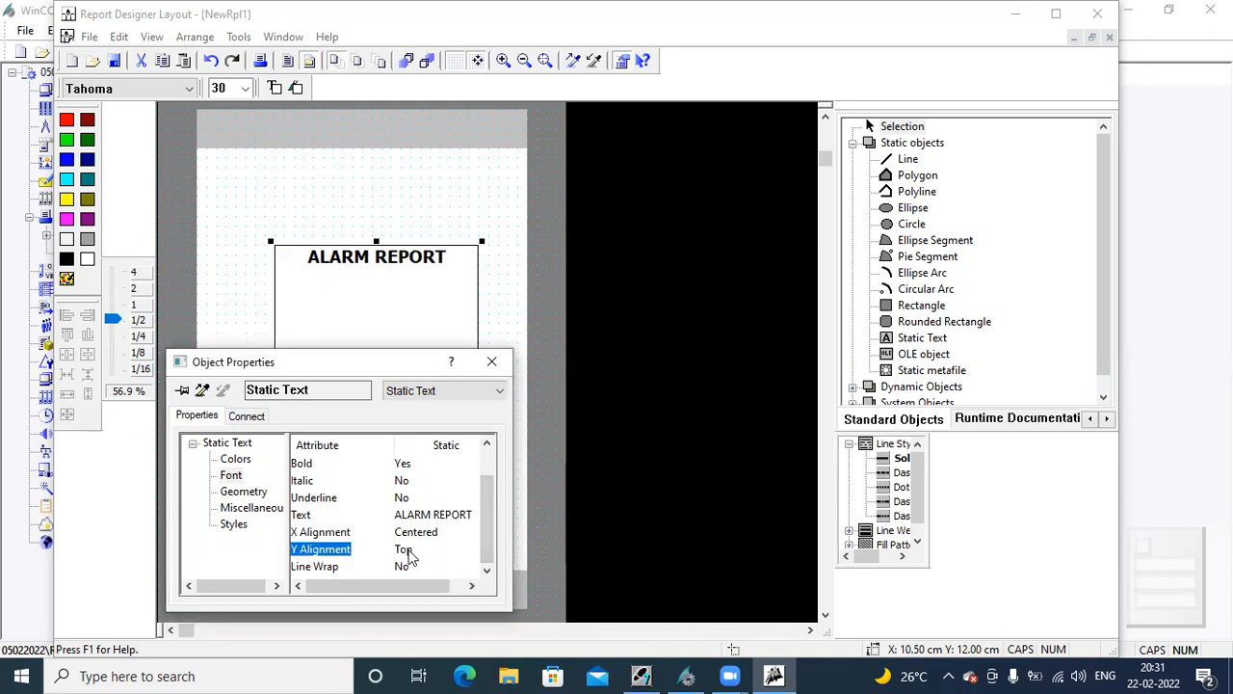
{"action": "left_click", "coordinate": [408, 549]}
{"action": "left_click", "coordinate": [429, 585]}
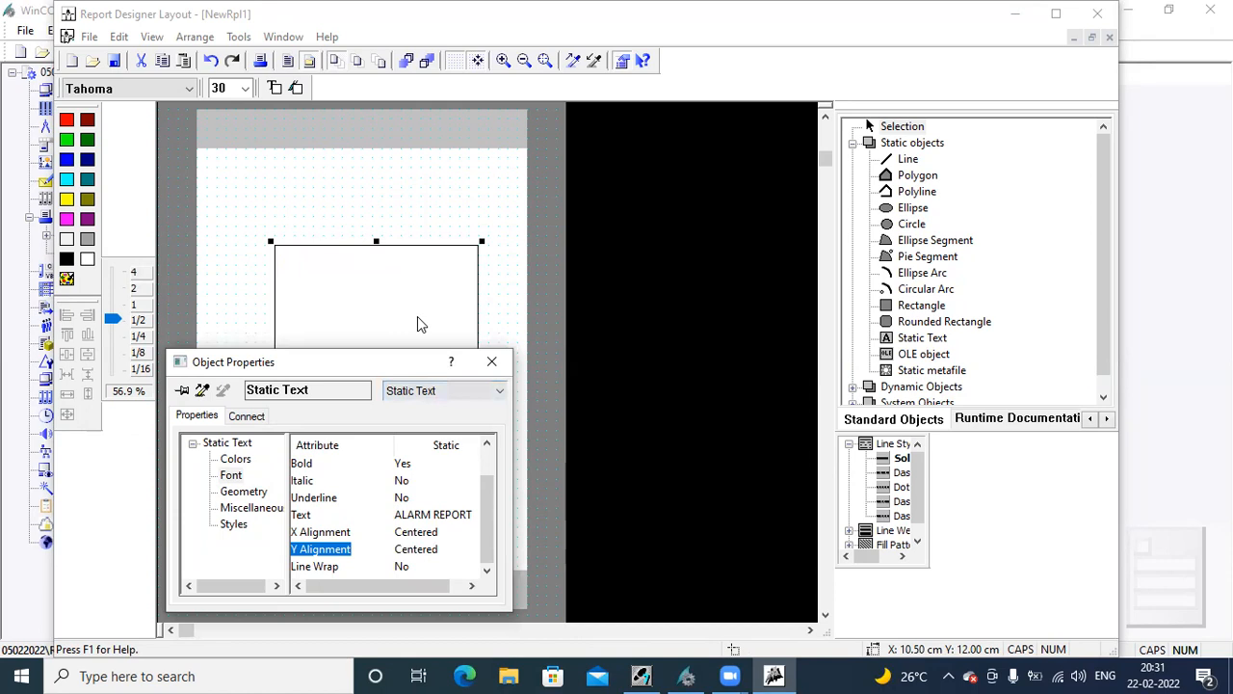
{"action": "left_click_drag", "start_coordinate": [407, 363], "coordinate": [718, 156]}
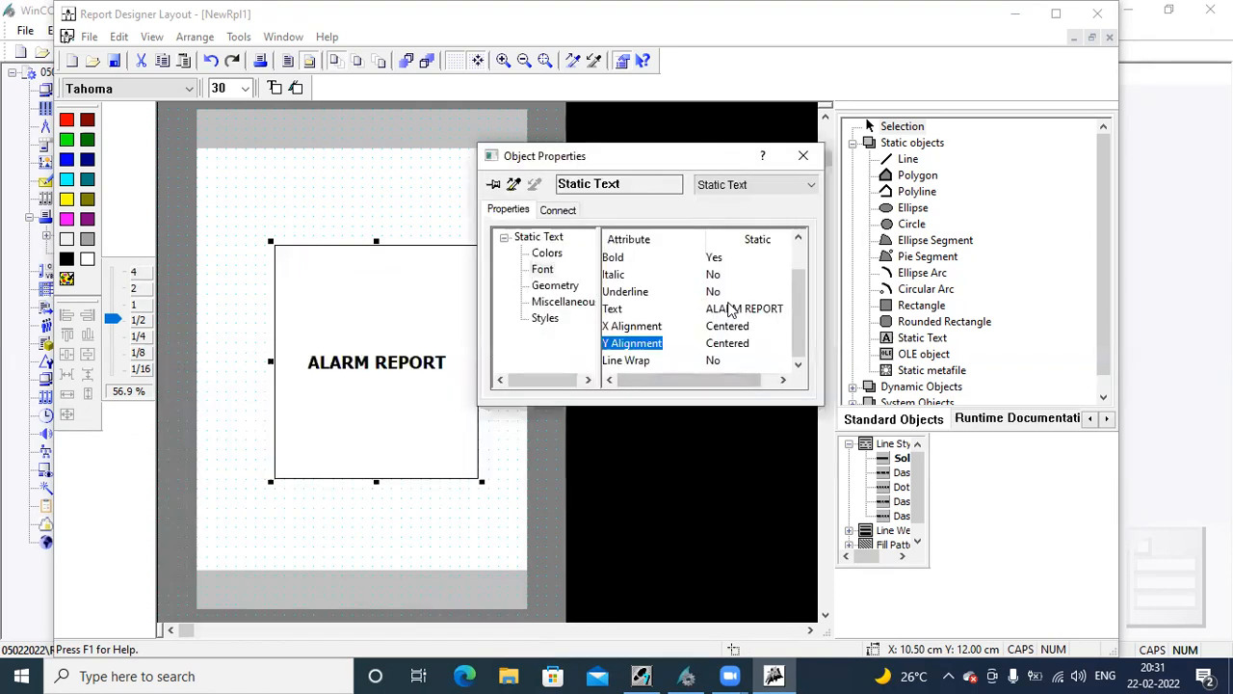
Set the ALARM REPORT text's font size to 33 pt and leave its properties
{"action": "left_click", "coordinate": [800, 239]}
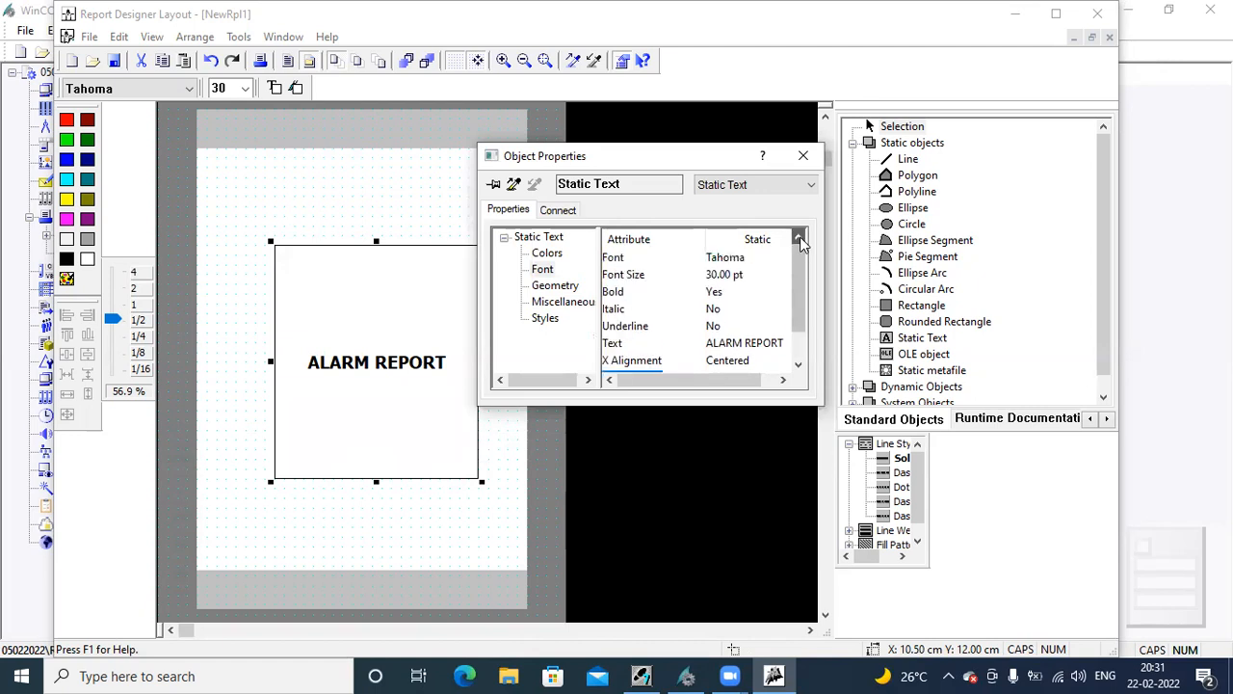
{"action": "double_click", "coordinate": [718, 275]}
{"action": "type", "text": "33"}
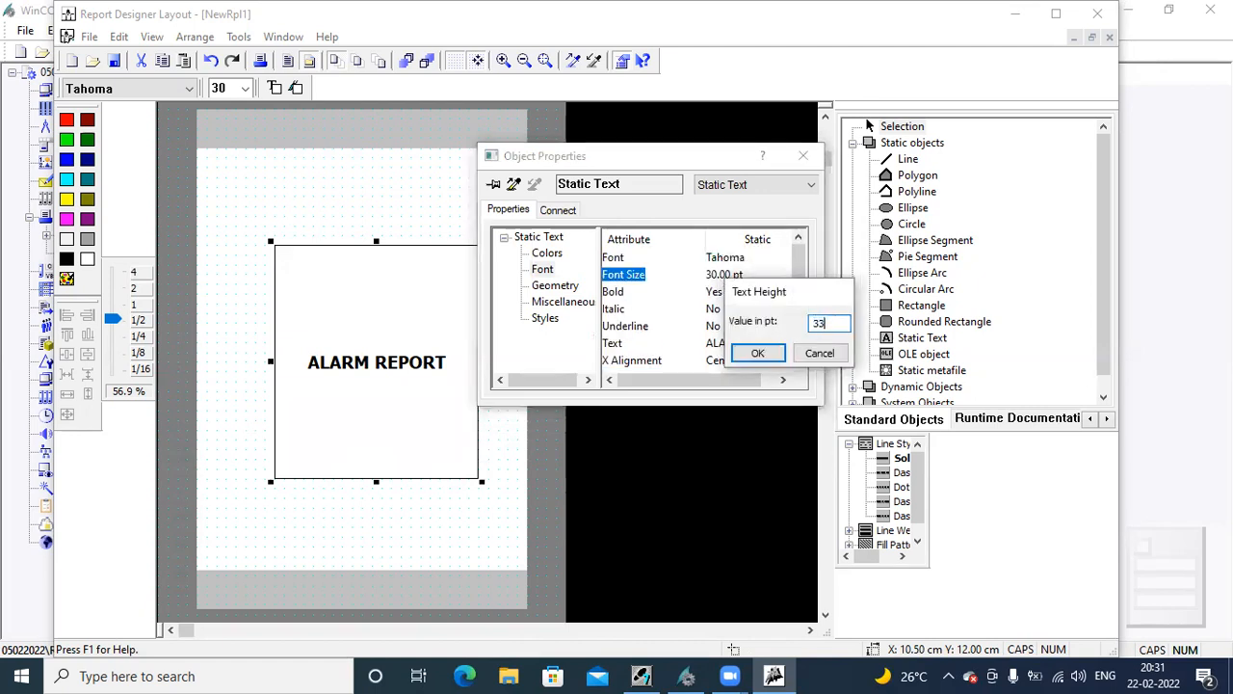
{"action": "key", "text": "Return"}
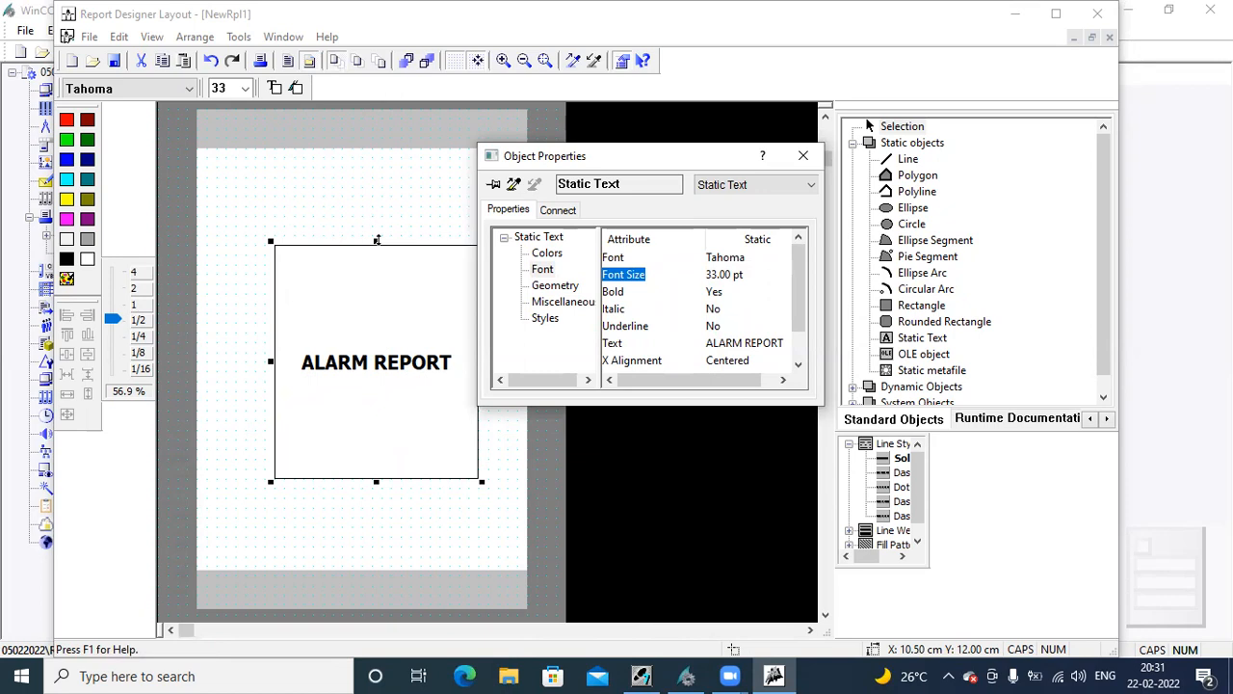
{"action": "left_click", "coordinate": [428, 218]}
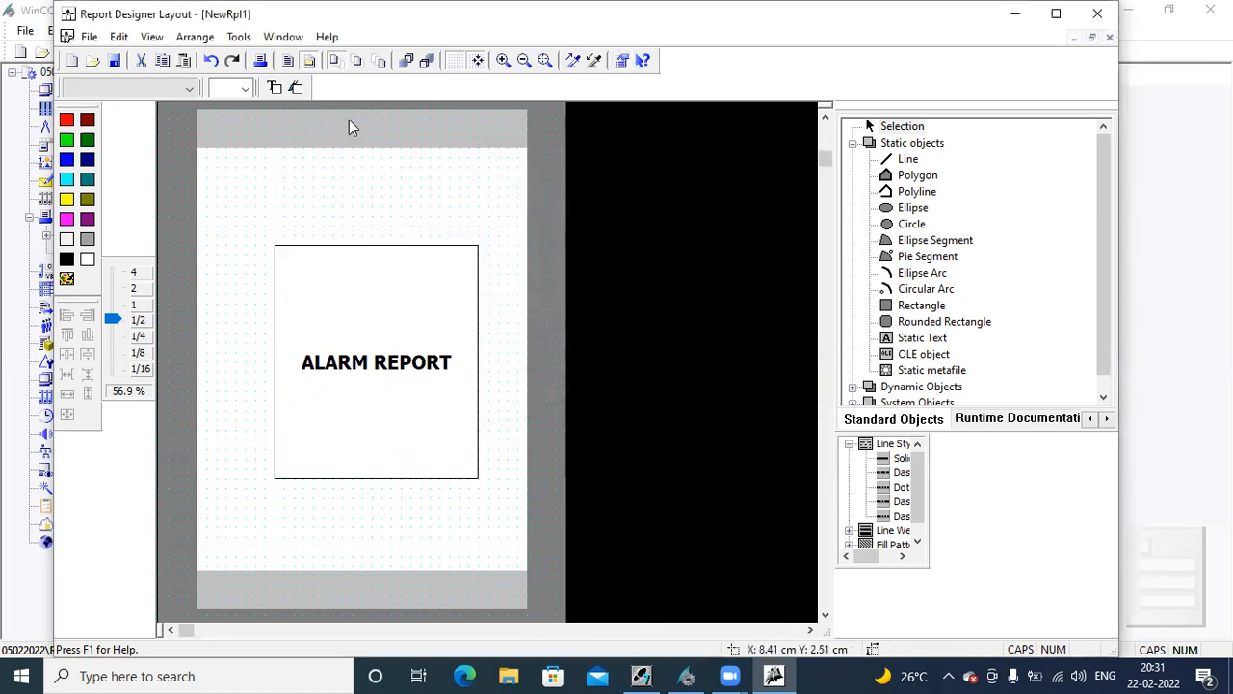
Switch to the static part and draw a static text box about 5 by 1.5 cm in the page header, reading PLANT 1
{"action": "left_click", "coordinate": [288, 61]}
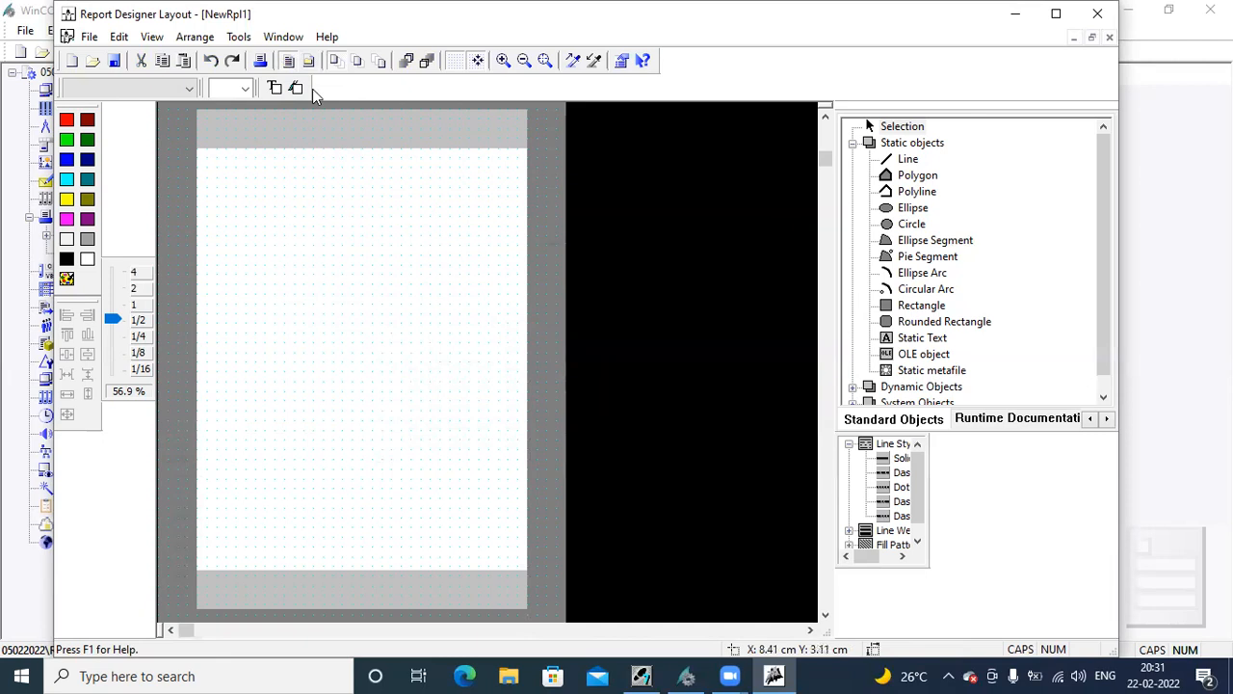
{"action": "left_click", "coordinate": [309, 60]}
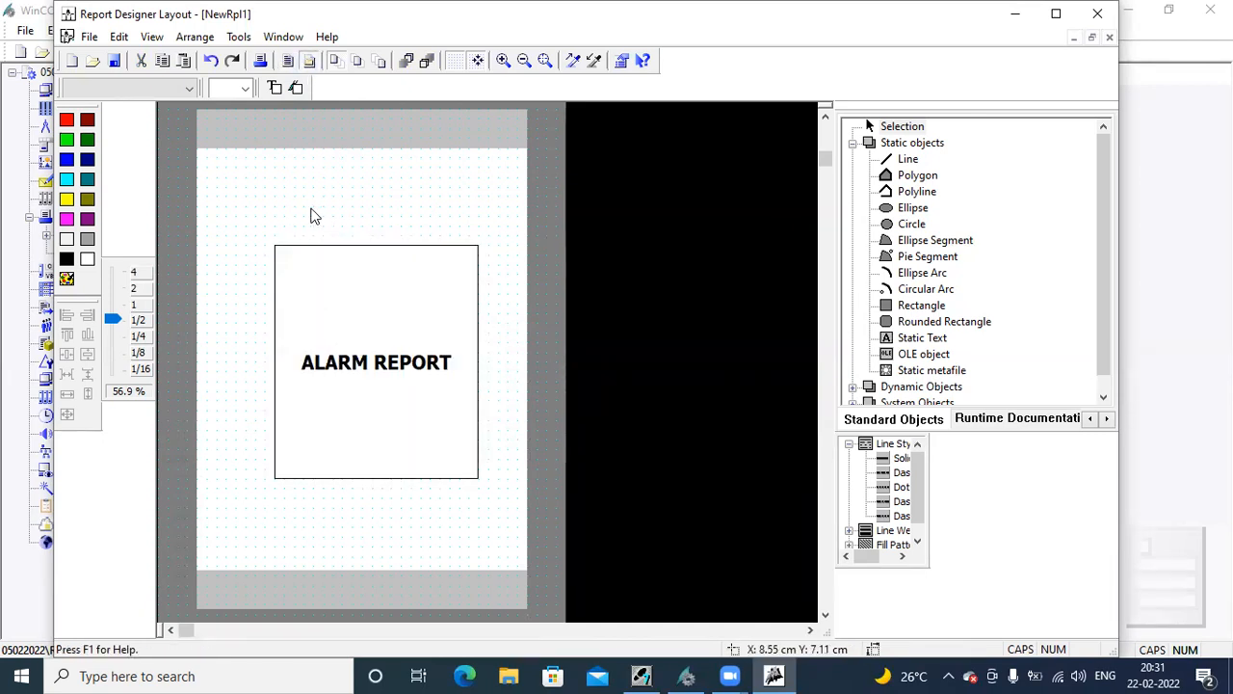
{"action": "left_click", "coordinate": [289, 62]}
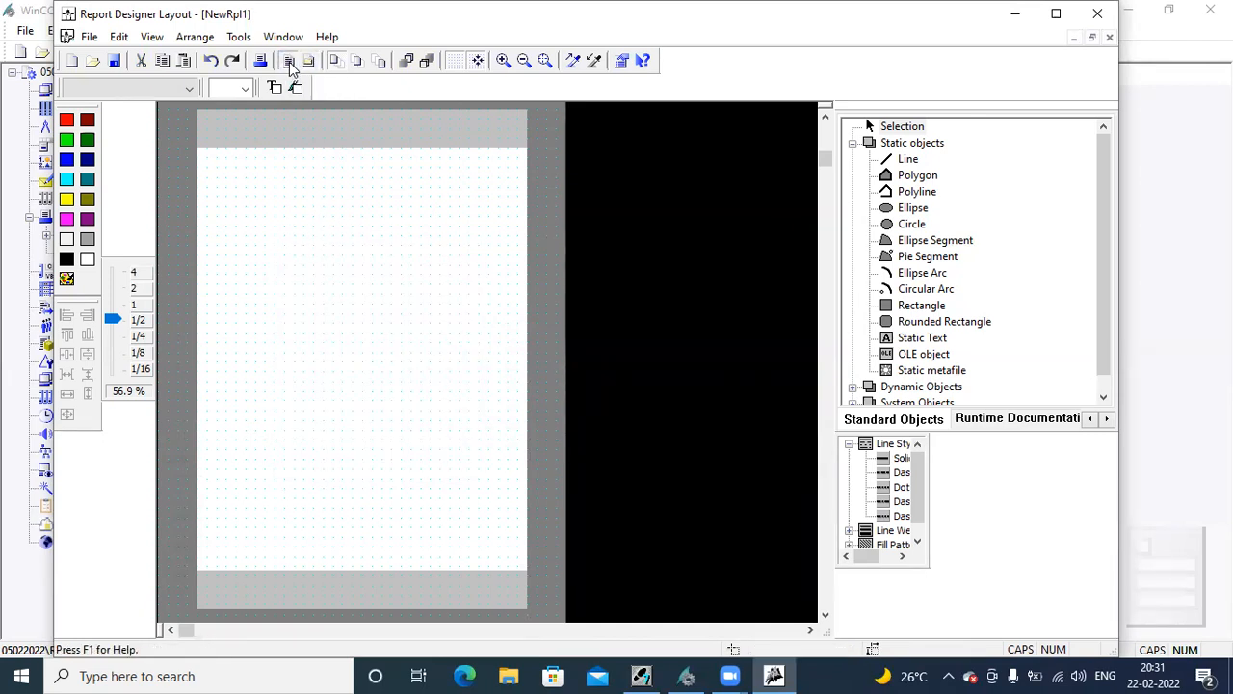
{"action": "left_click", "coordinate": [901, 337]}
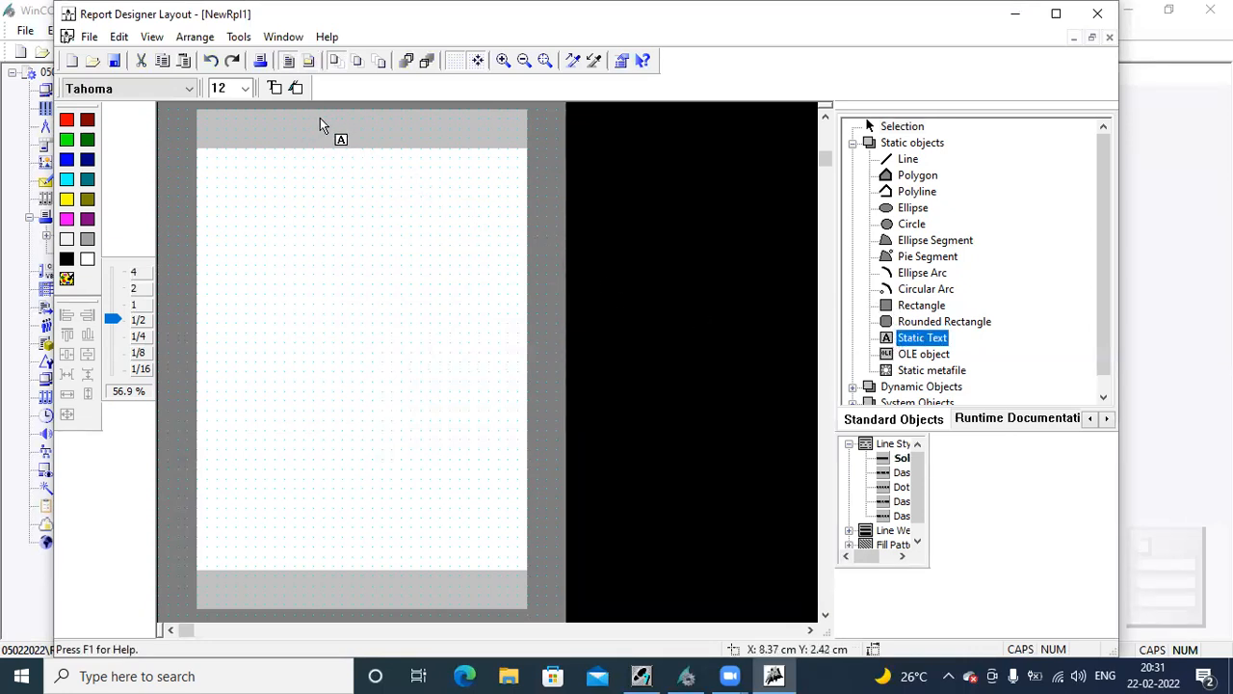
{"action": "left_click_drag", "start_coordinate": [314, 114], "coordinate": [412, 146]}
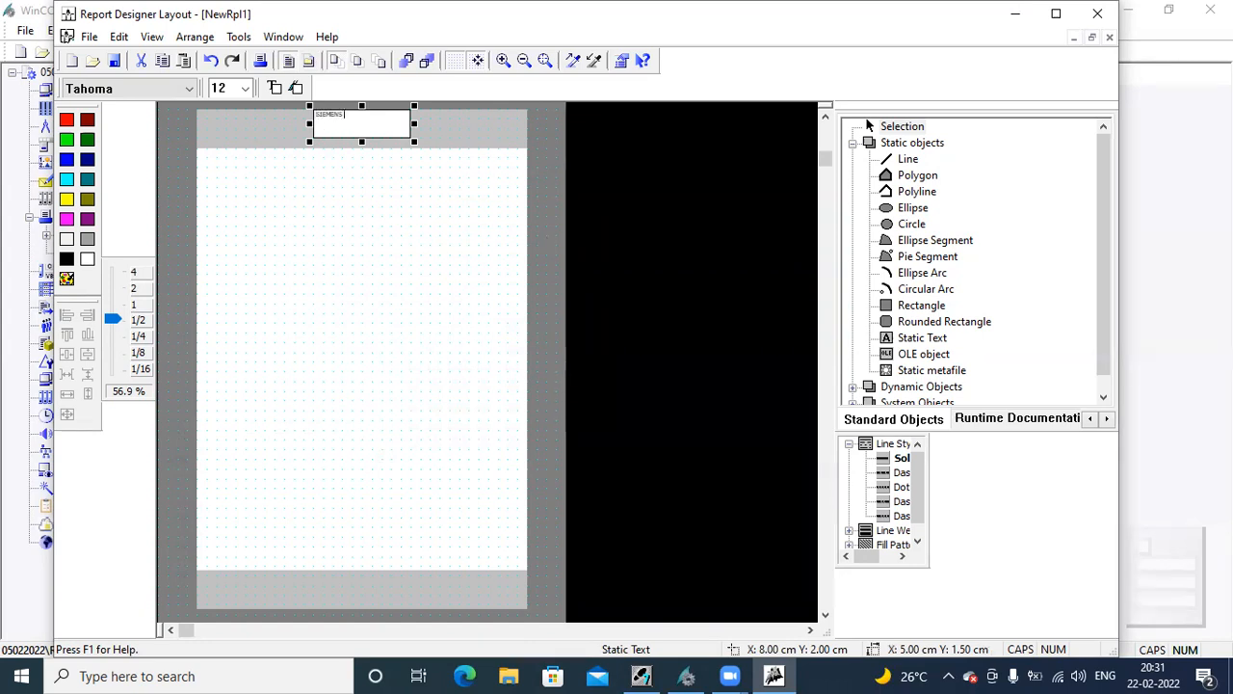
{"action": "key", "text": "BackSpace"}
{"action": "key", "text": "BackSpace"}
{"action": "key", "text": "BackSpace"}
{"action": "type", "text": "ANT 1"}
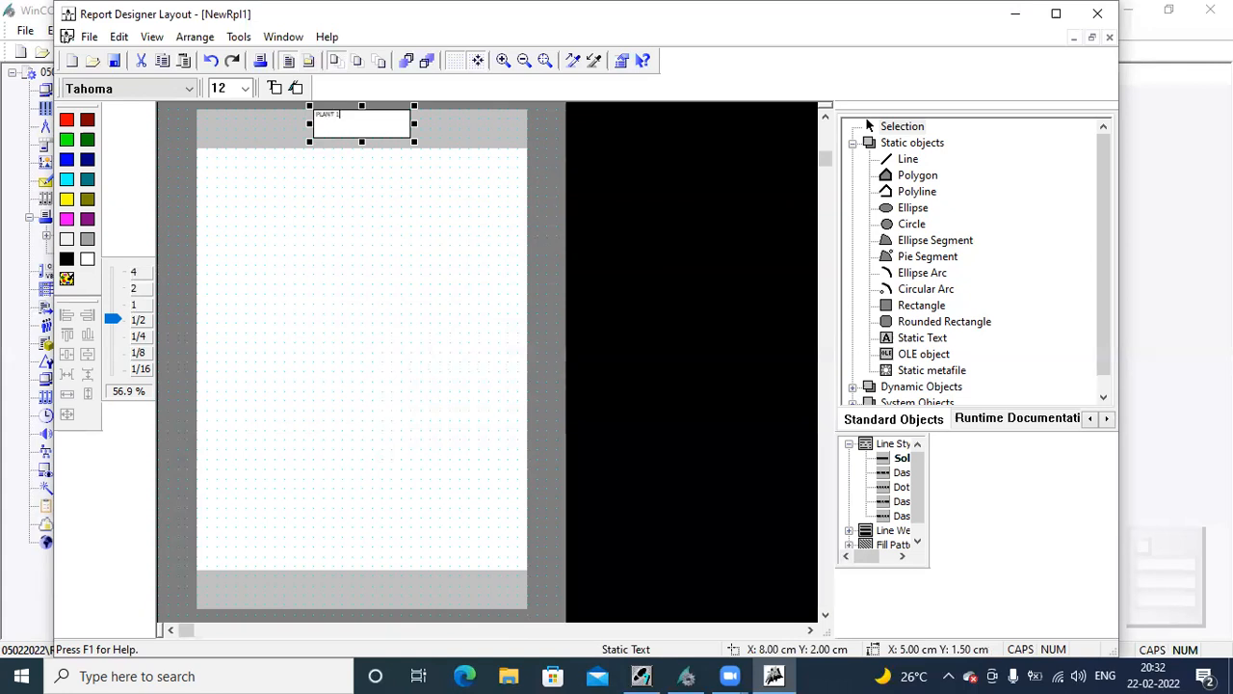
Set the PLANT 1 header text to a 20 pt bold font in its object properties
{"action": "right_click", "coordinate": [352, 128]}
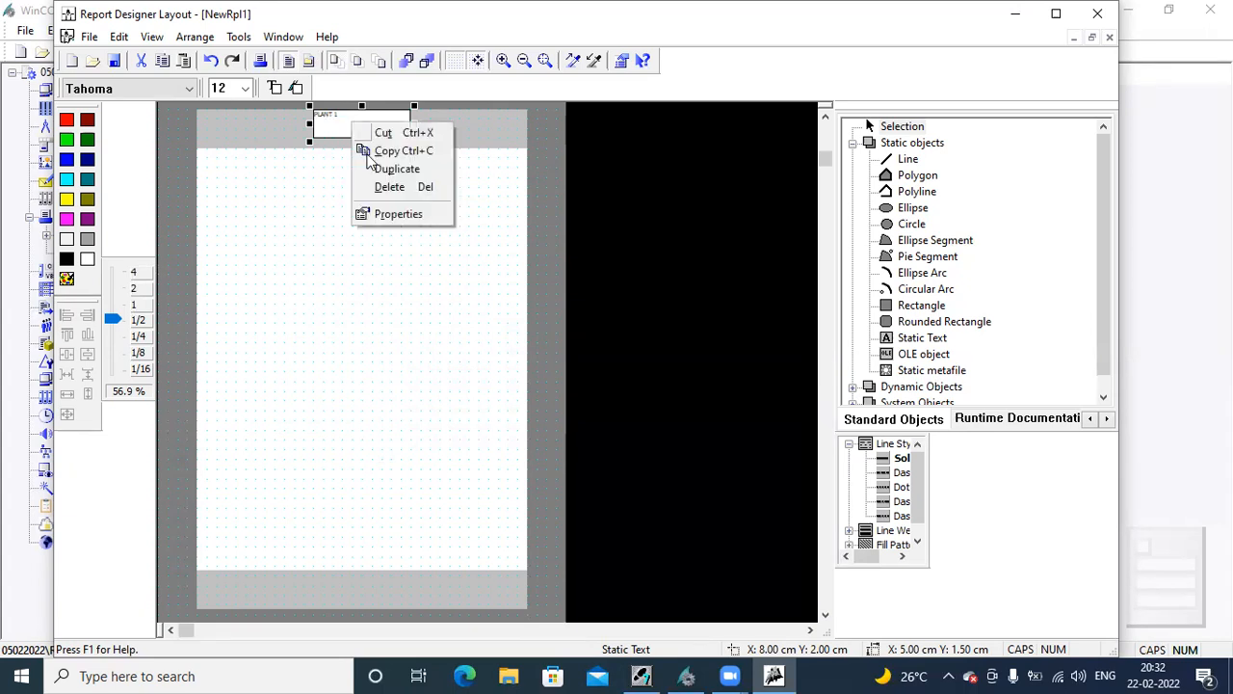
{"action": "left_click", "coordinate": [397, 214]}
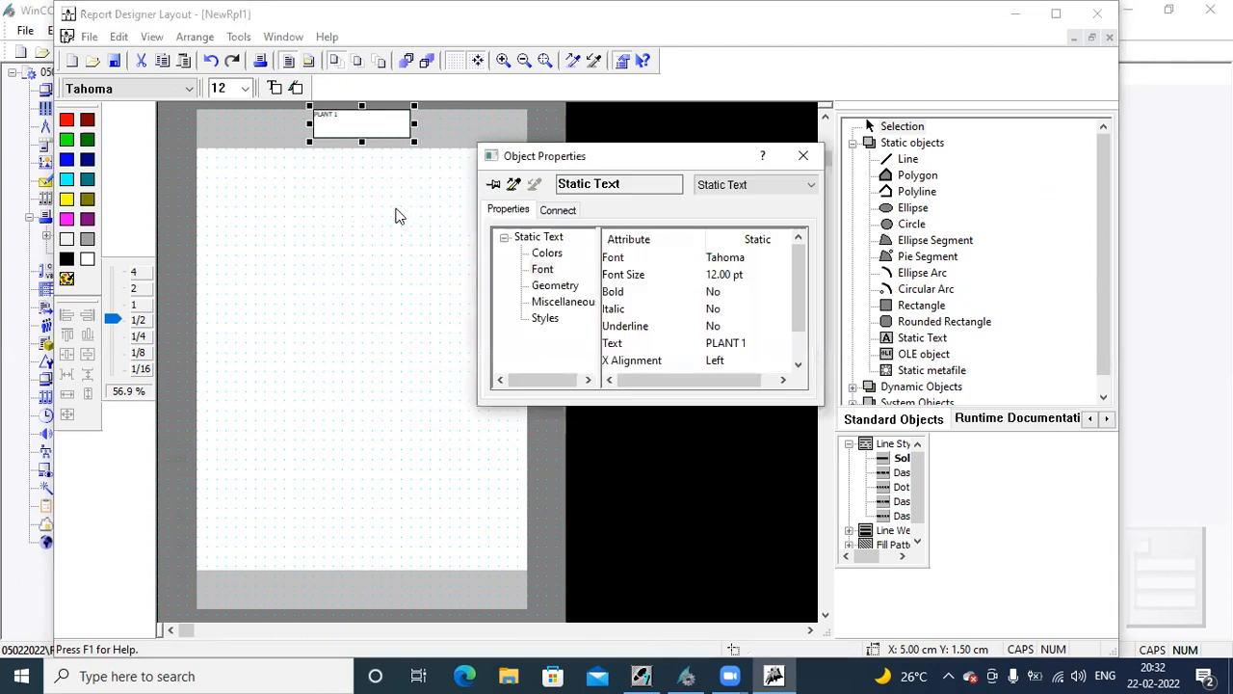
{"action": "double_click", "coordinate": [713, 275]}
{"action": "type", "text": "20"}
{"action": "key", "text": "Return"}
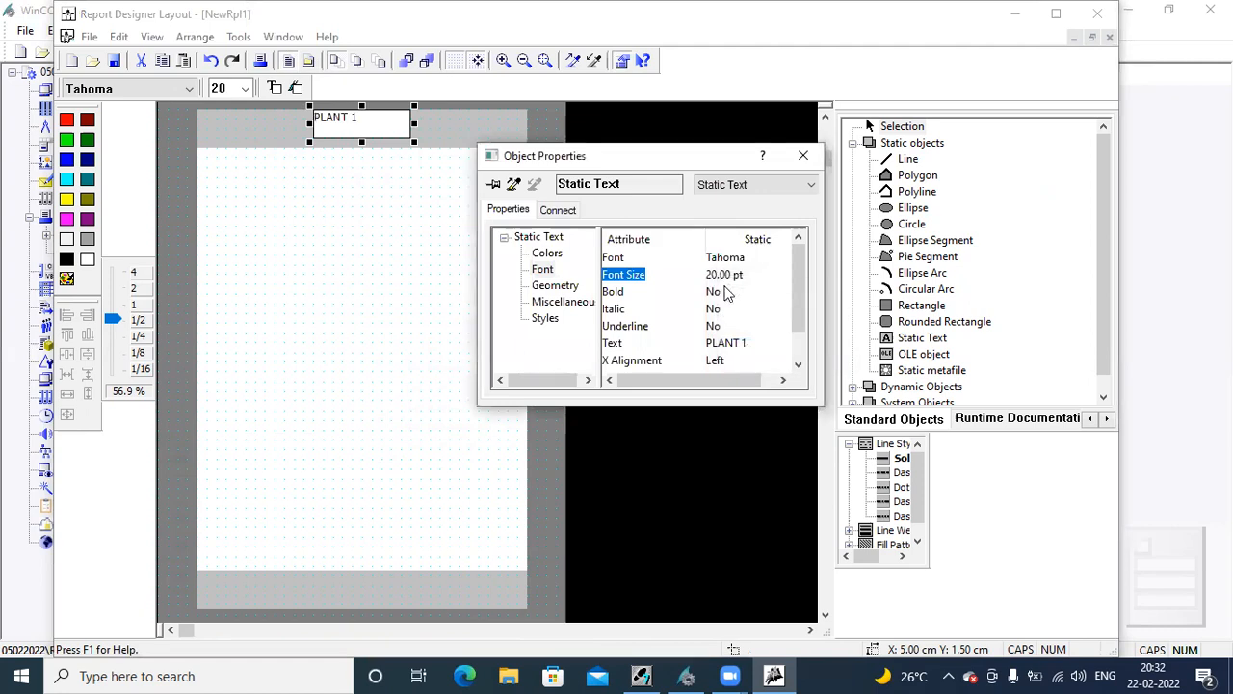
{"action": "double_click", "coordinate": [715, 293]}
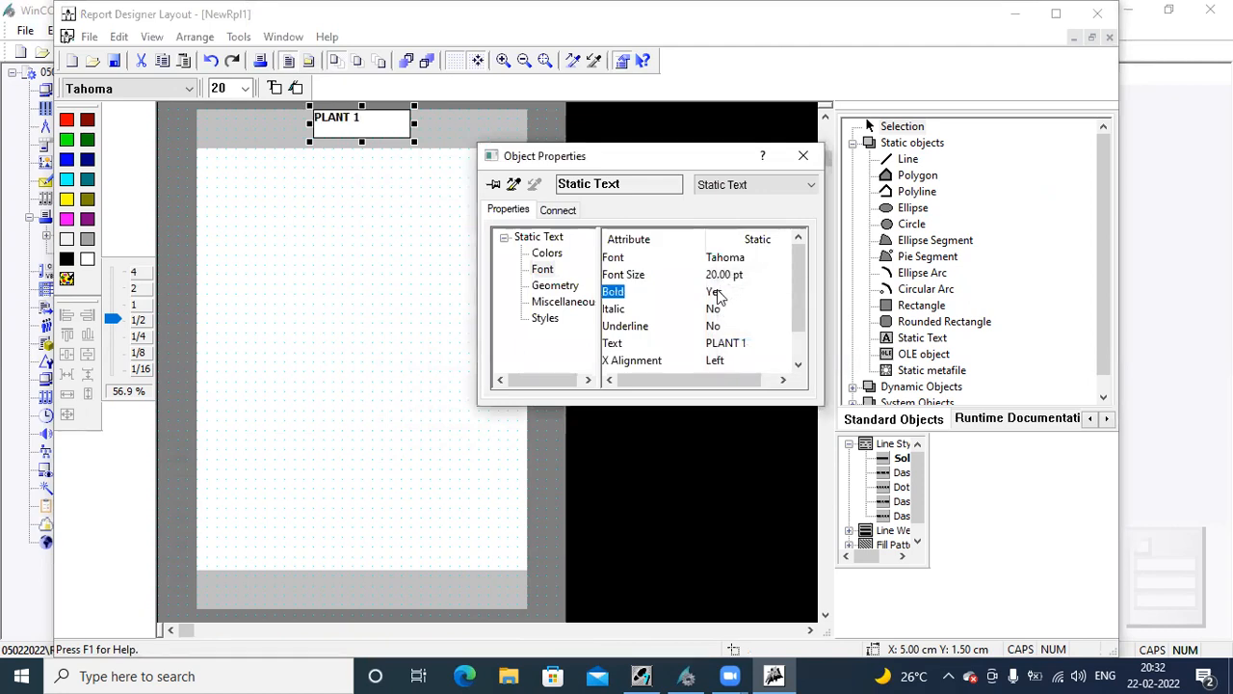
Centre the PLANT 1 text horizontally and vertically in its box and close the properties
{"action": "double_click", "coordinate": [720, 363]}
{"action": "left_click", "coordinate": [751, 394]}
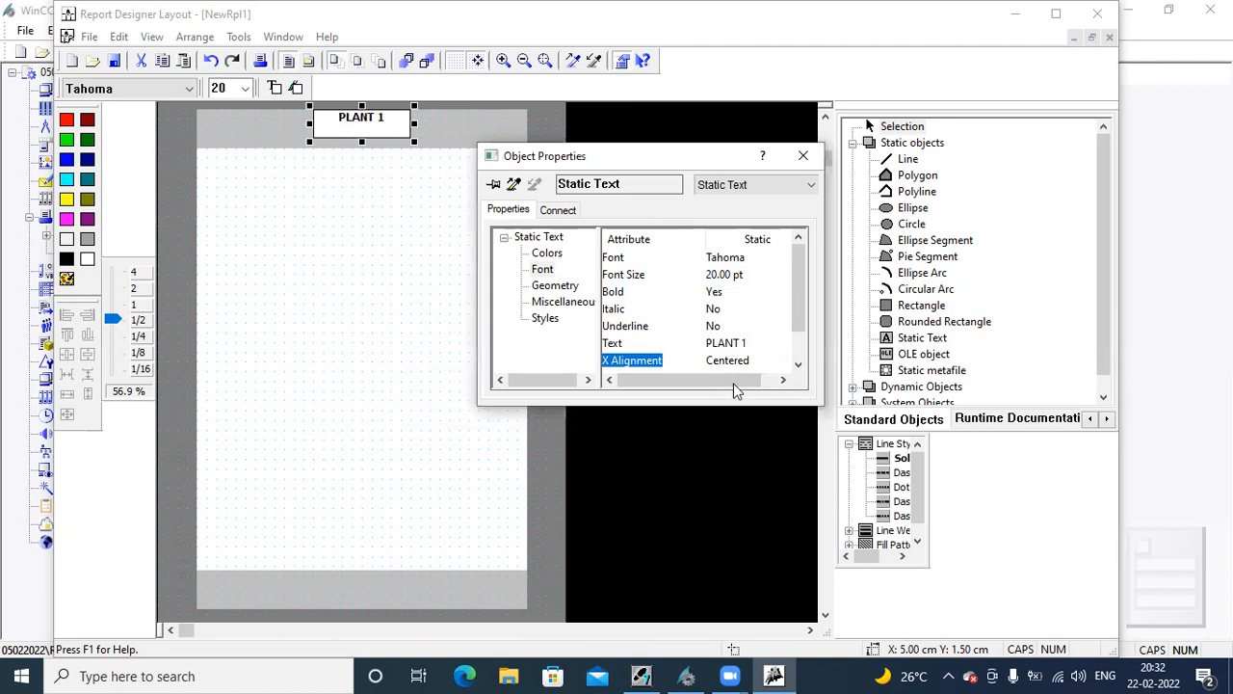
{"action": "scroll", "coordinate": [798, 311], "scroll_direction": "down", "scroll_amount": 1}
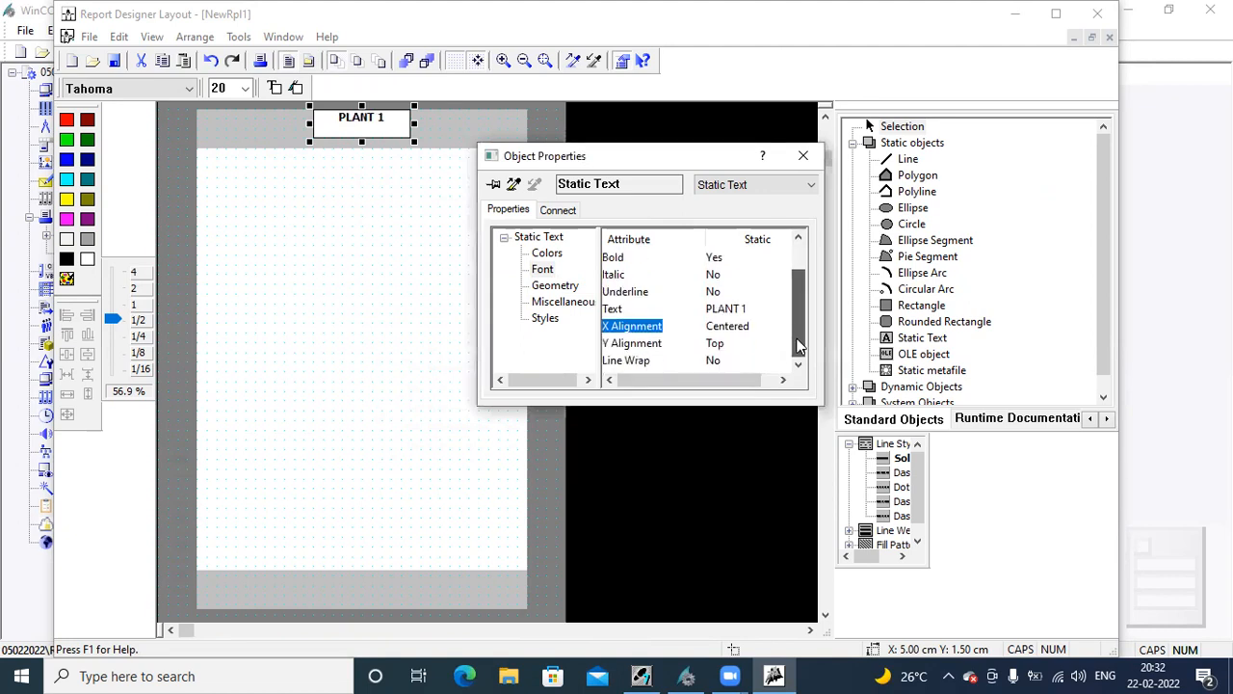
{"action": "double_click", "coordinate": [724, 343]}
{"action": "left_click", "coordinate": [746, 379]}
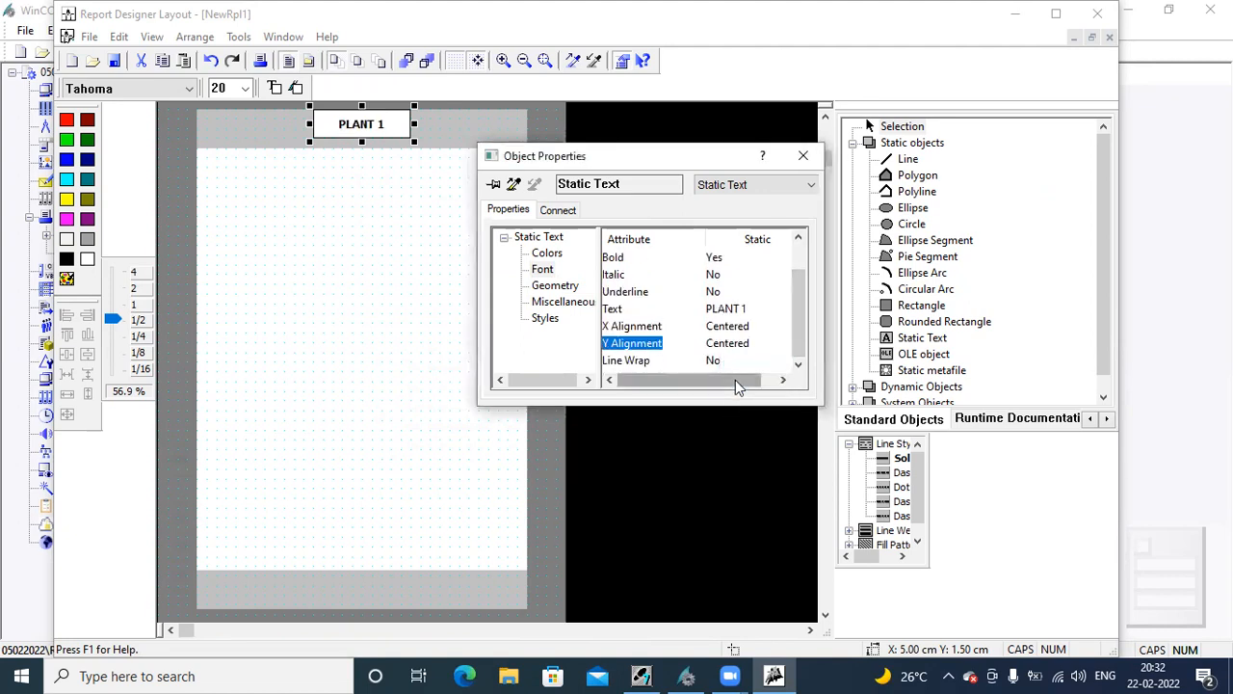
{"action": "left_click", "coordinate": [802, 157]}
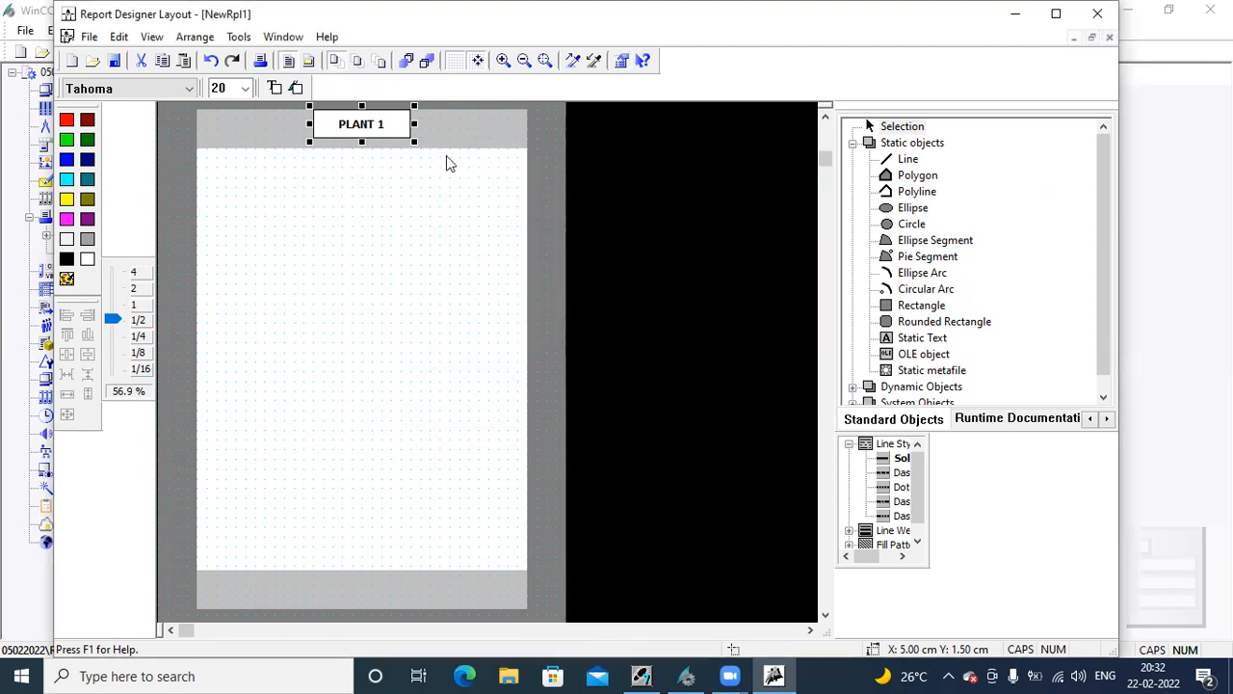
Nudge the PLANT 1 box down within the header to a Y position of about 2.23 cm
{"action": "key", "text": "Down"}
{"action": "key", "text": "Down"}
{"action": "key", "text": "Down"}
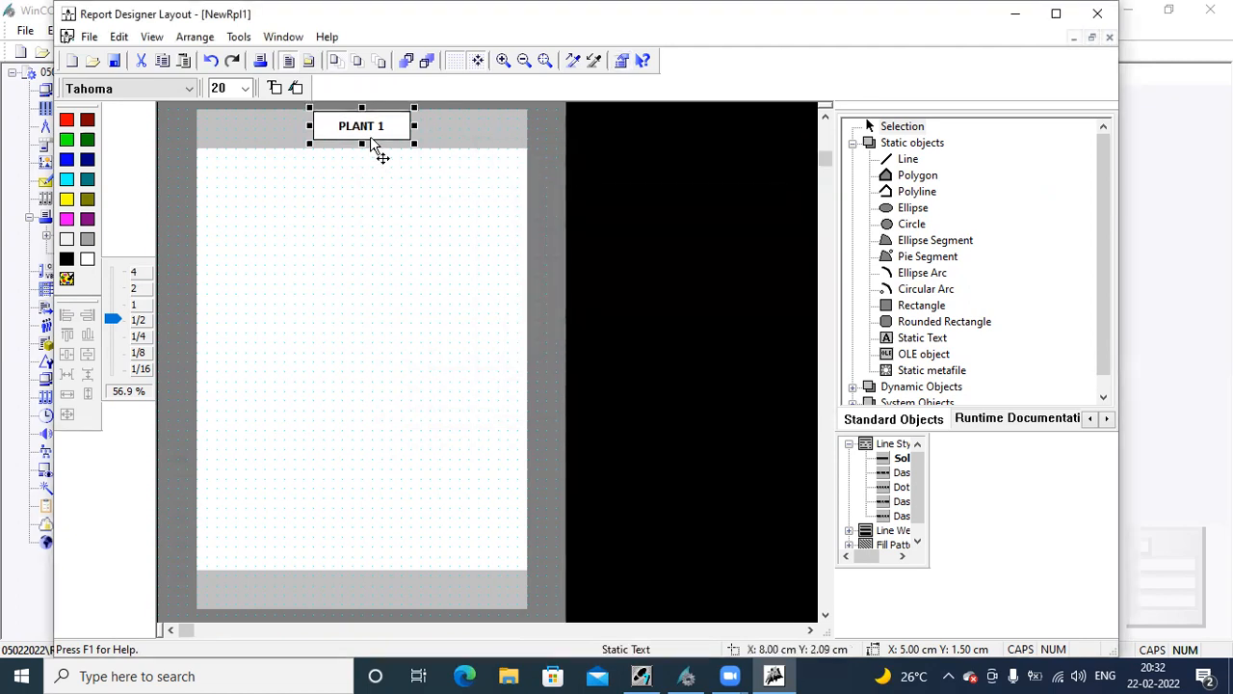
{"action": "key", "text": "Down"}
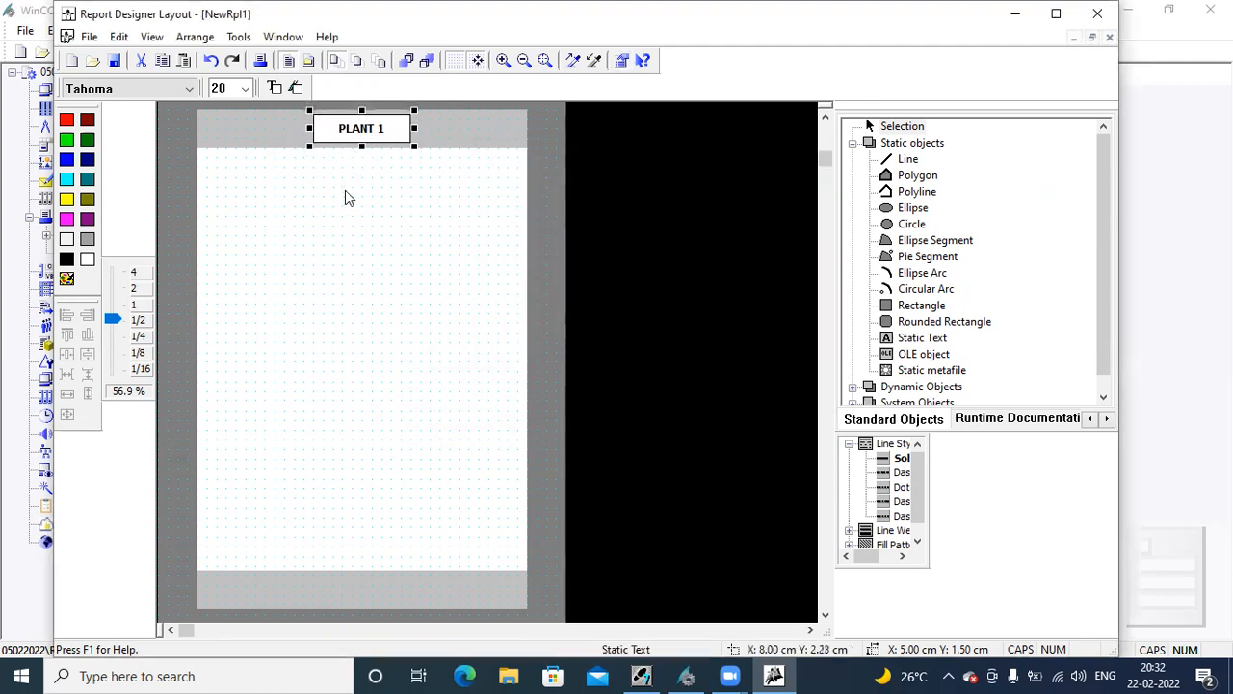
Switch to the cover sheet and nudge the ALARM REPORT box left to an X position of about 5.59 cm
{"action": "left_click", "coordinate": [308, 60]}
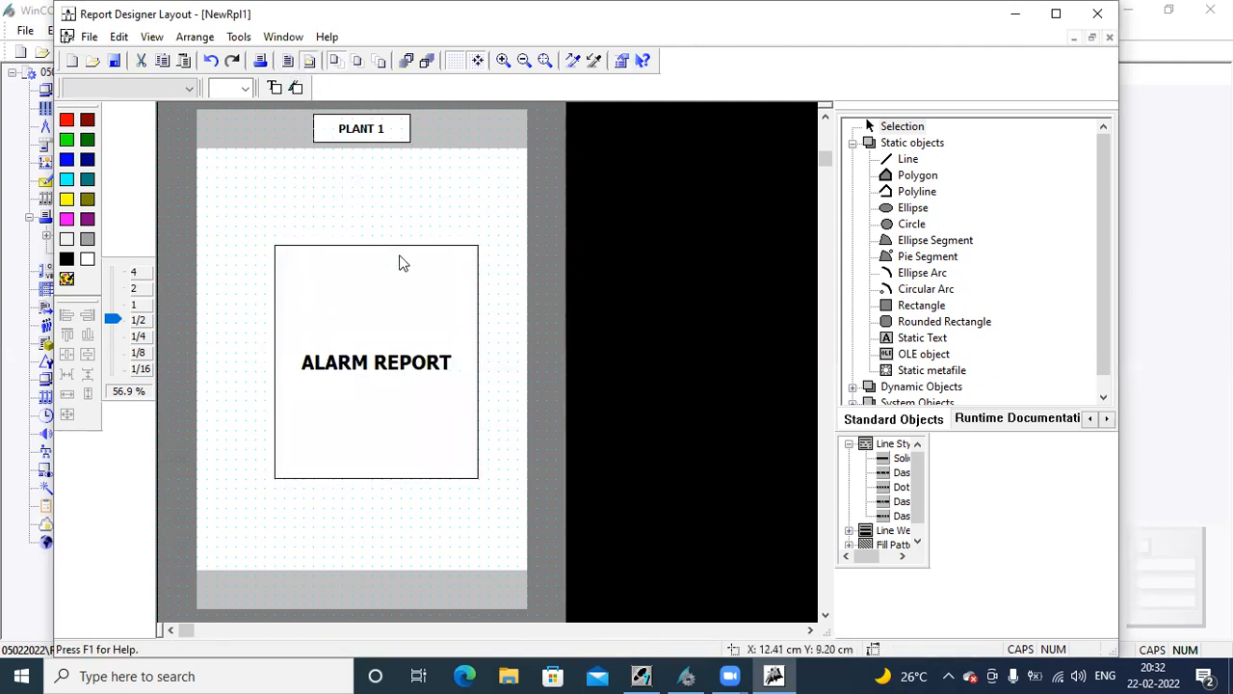
{"action": "left_click", "coordinate": [299, 293]}
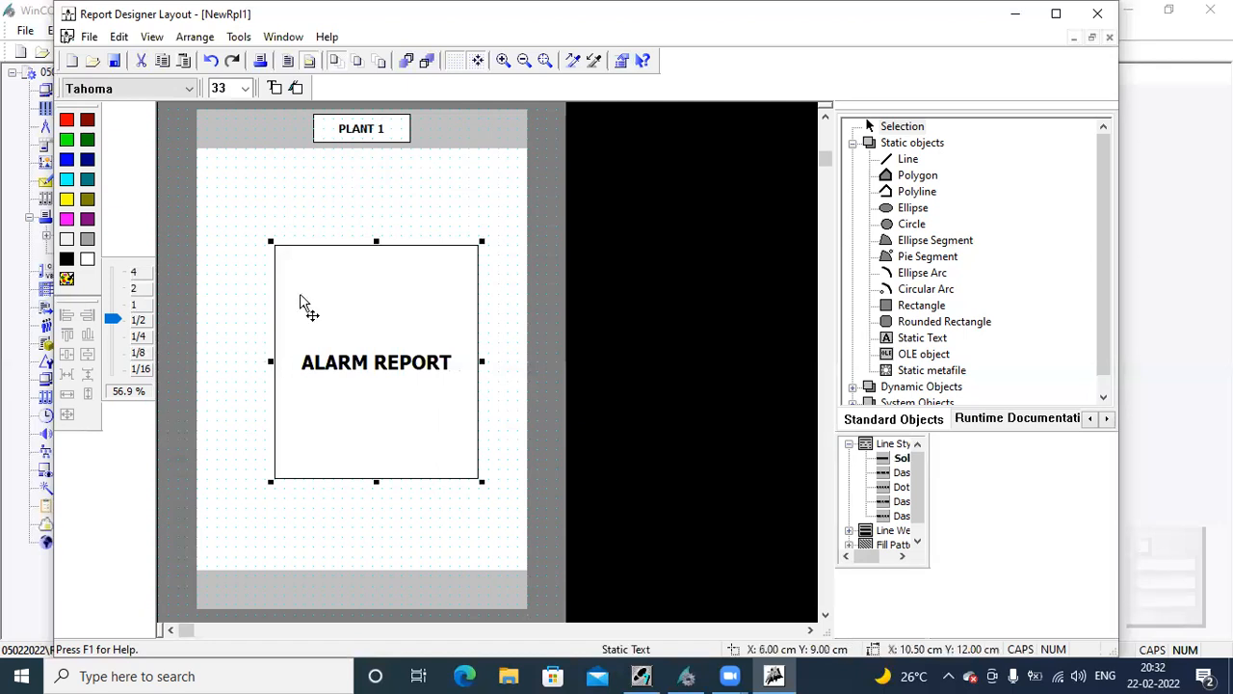
{"action": "key", "text": "Left"}
{"action": "key", "text": "Left"}
{"action": "key", "text": "Left"}
{"action": "key", "text": "Left"}
{"action": "key", "text": "Left"}
{"action": "key", "text": "Left"}
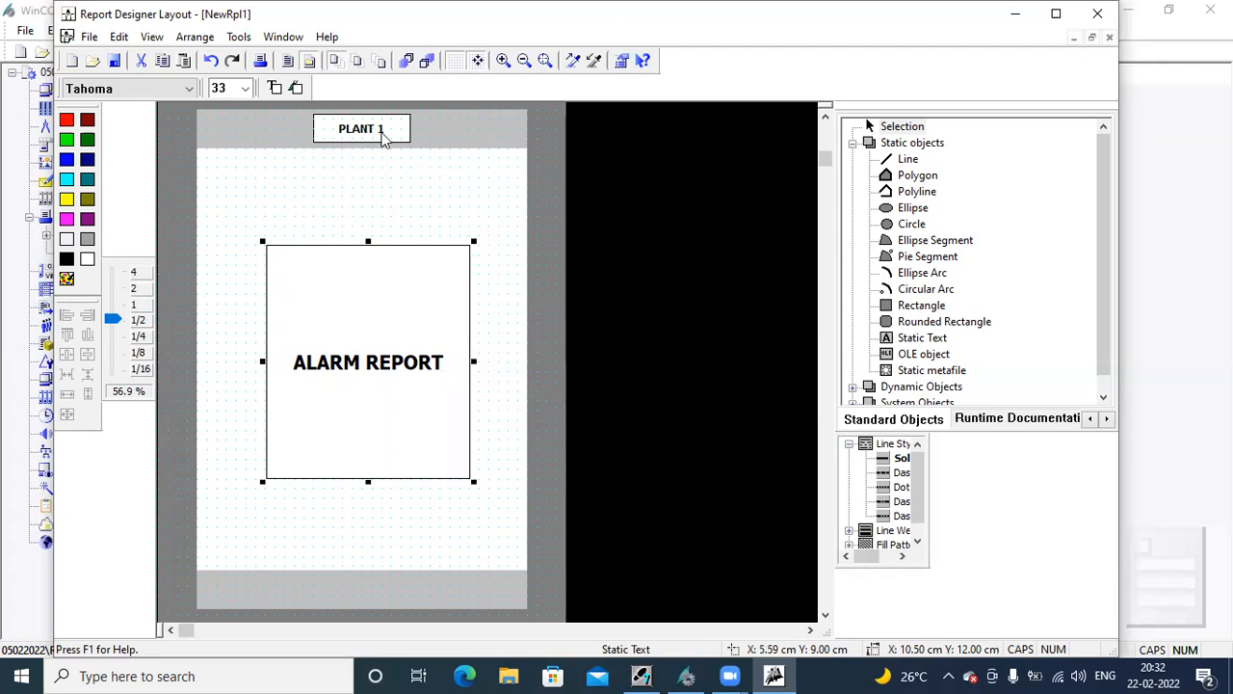
Switch to the contents page's static part and add a 6 × 1 cm static text reading PLANT1 ALARM REPORT in its header
{"action": "left_click", "coordinate": [362, 69]}
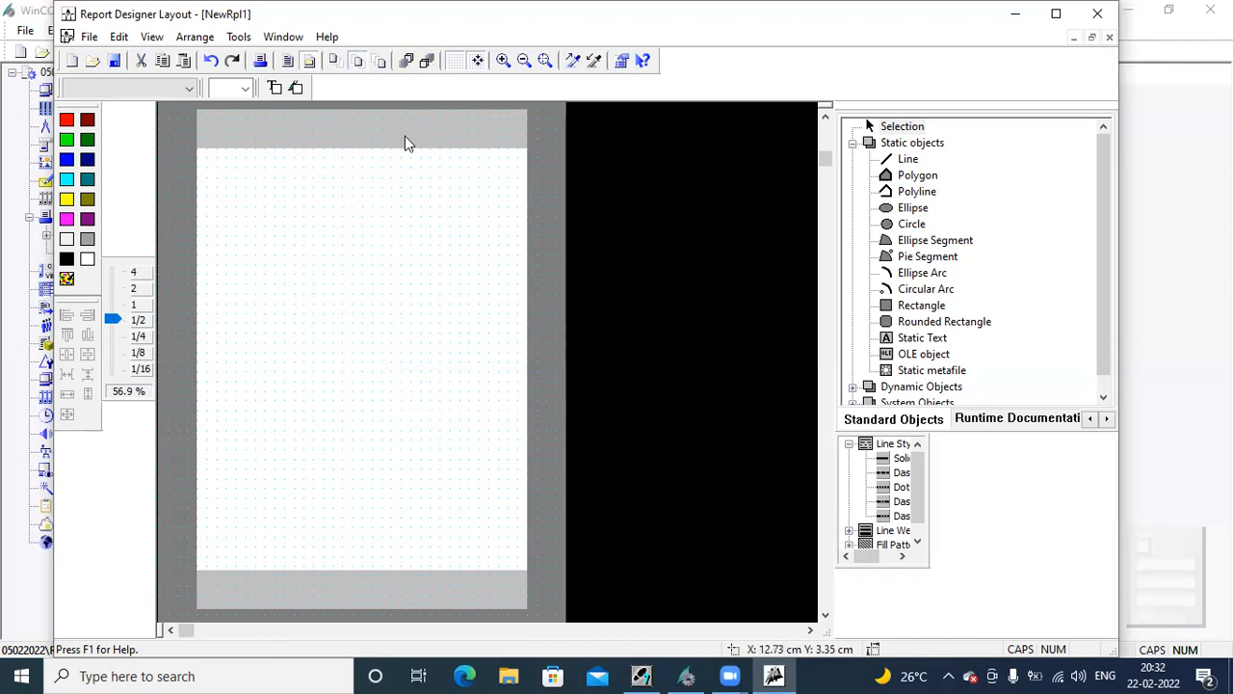
{"action": "left_click", "coordinate": [920, 339]}
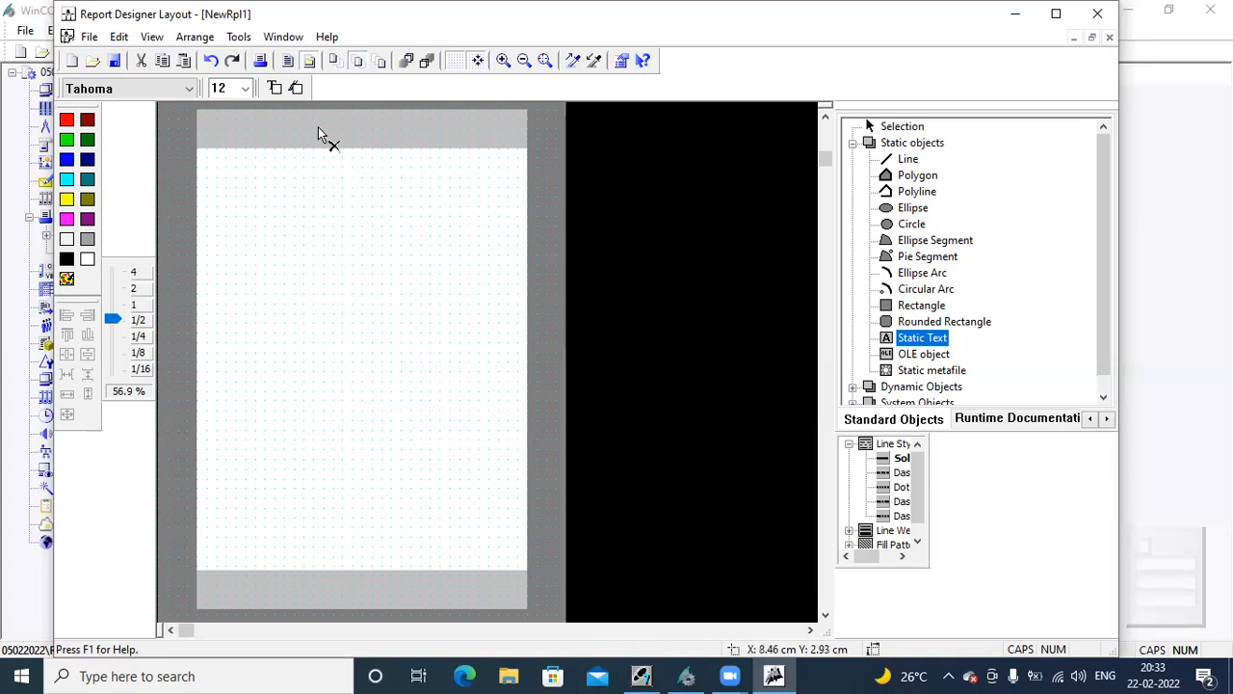
{"action": "left_click", "coordinate": [288, 66]}
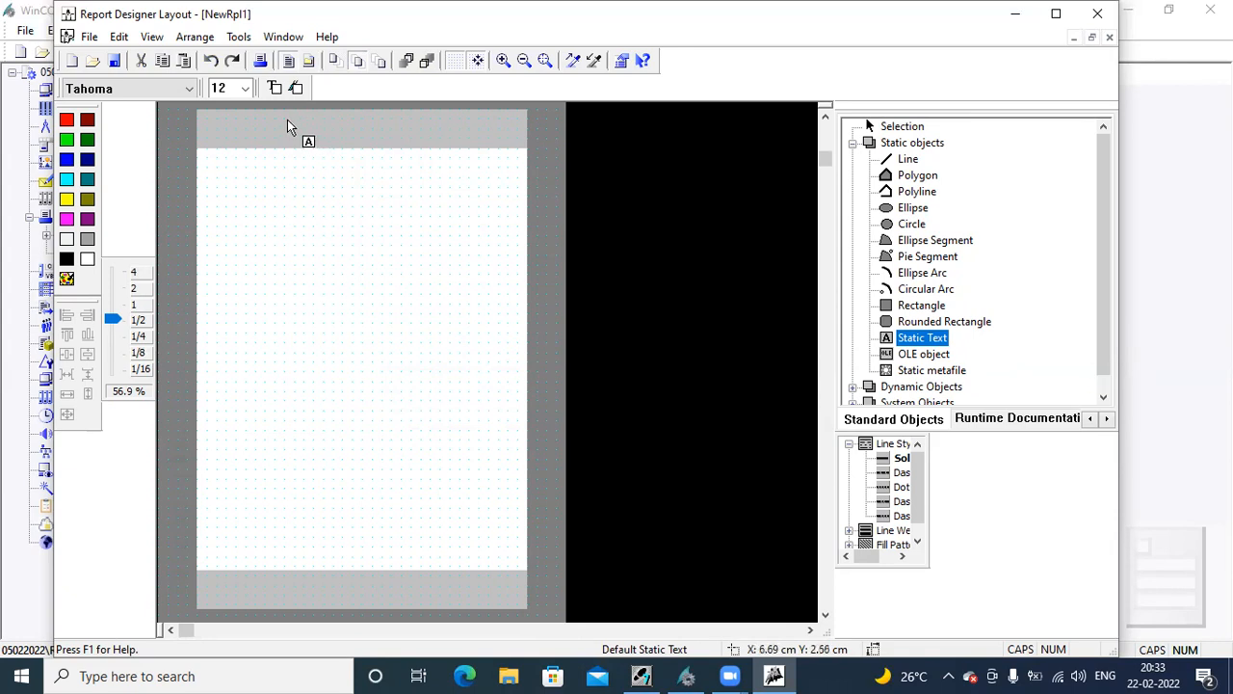
{"action": "left_click_drag", "start_coordinate": [280, 115], "coordinate": [402, 142]}
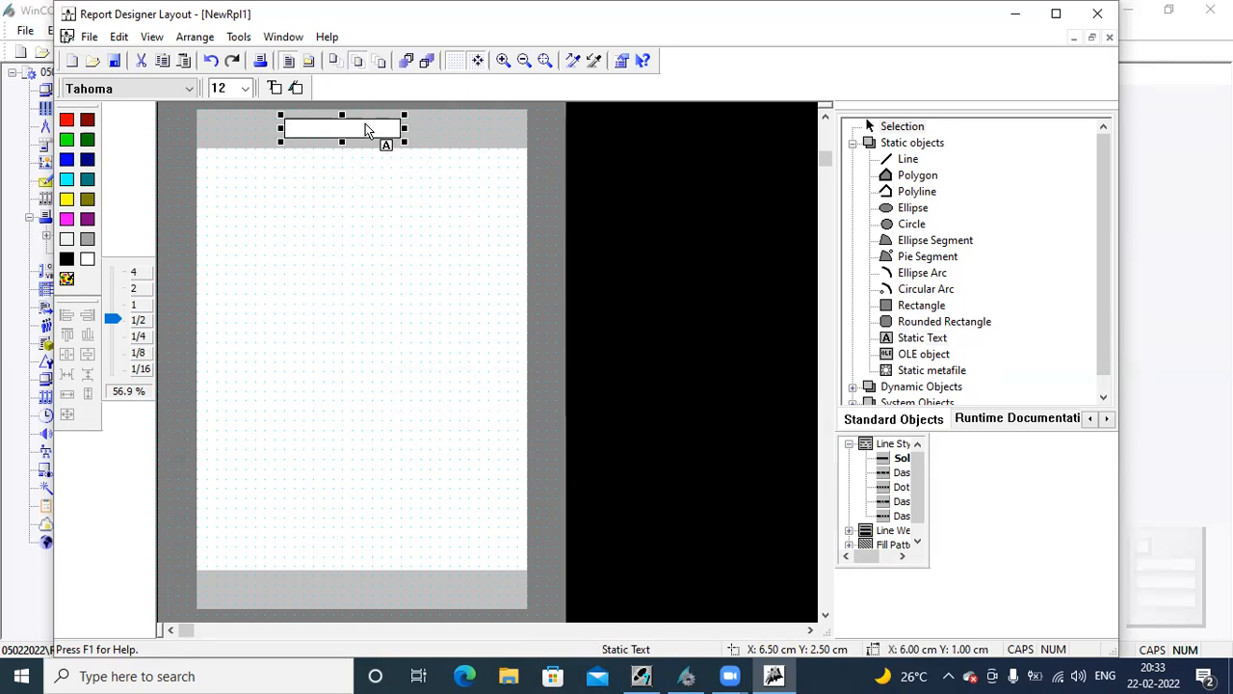
{"action": "type", "text": "PLANT1 ALARM"}
Set the PLANT1 ALARM REPORT header text to a 20 pt bold font in its object properties
{"action": "right_click", "coordinate": [356, 136]}
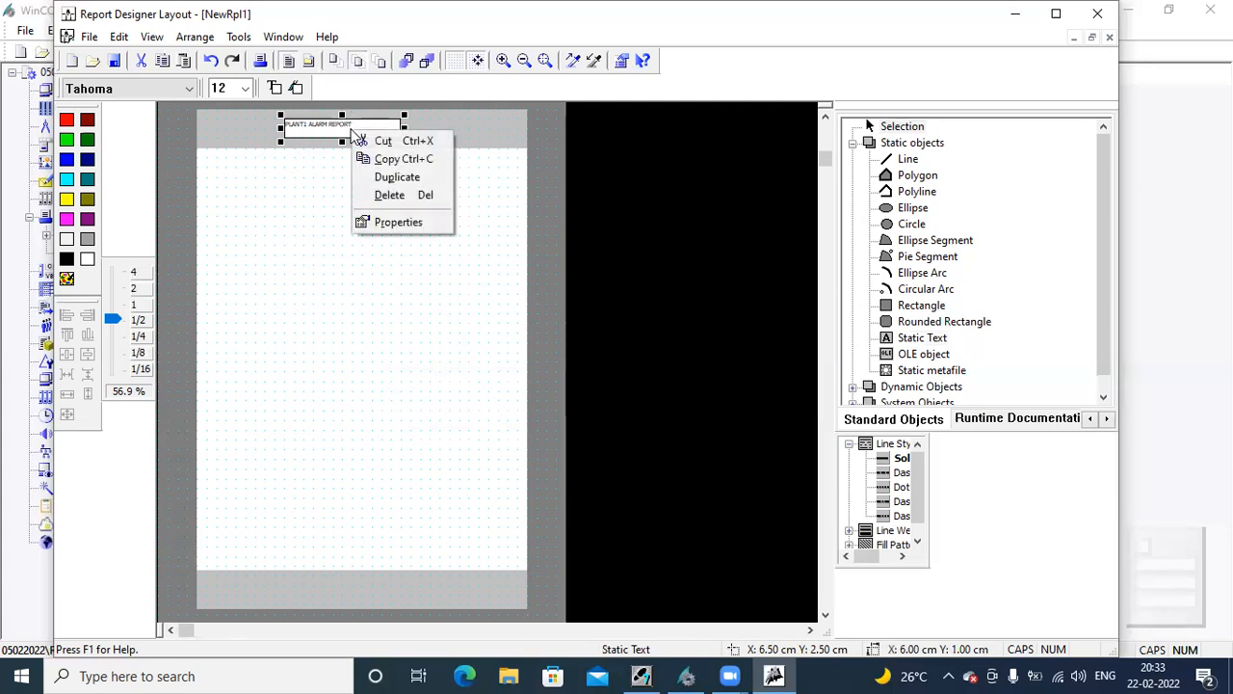
{"action": "left_click", "coordinate": [409, 225]}
{"action": "double_click", "coordinate": [725, 276]}
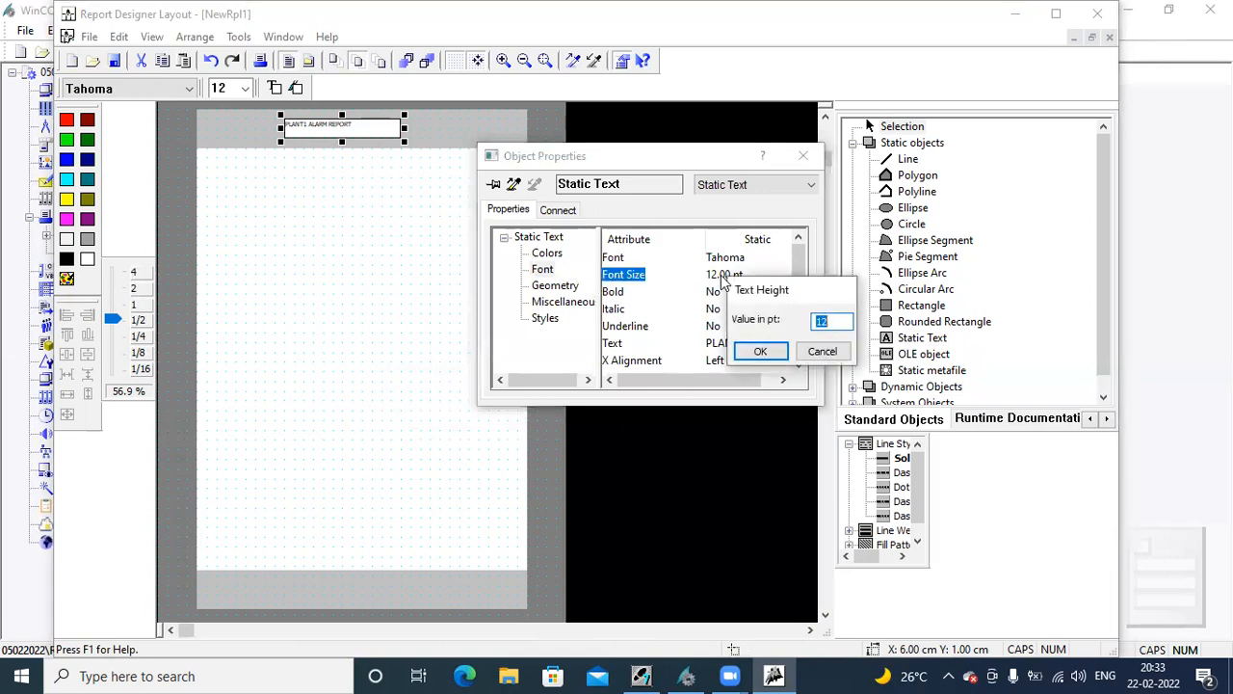
{"action": "type", "text": "25"}
{"action": "key", "text": "Return"}
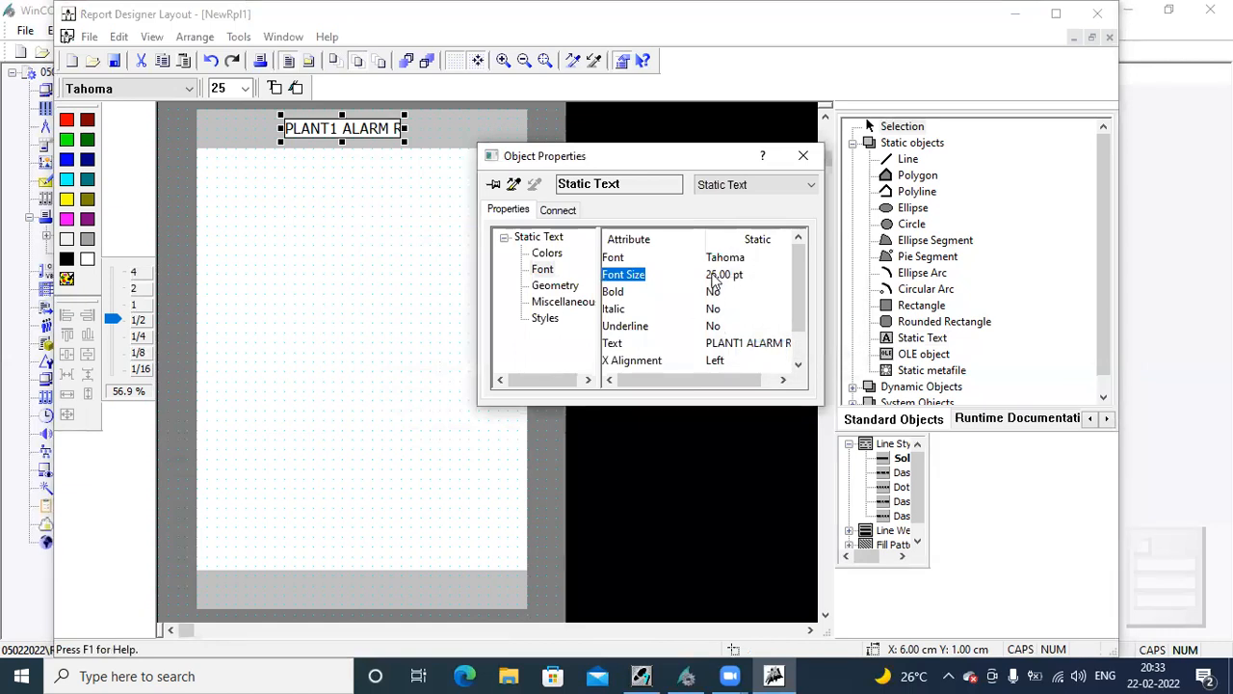
{"action": "double_click", "coordinate": [713, 277]}
{"action": "type", "text": "20"}
{"action": "key", "text": "Return"}
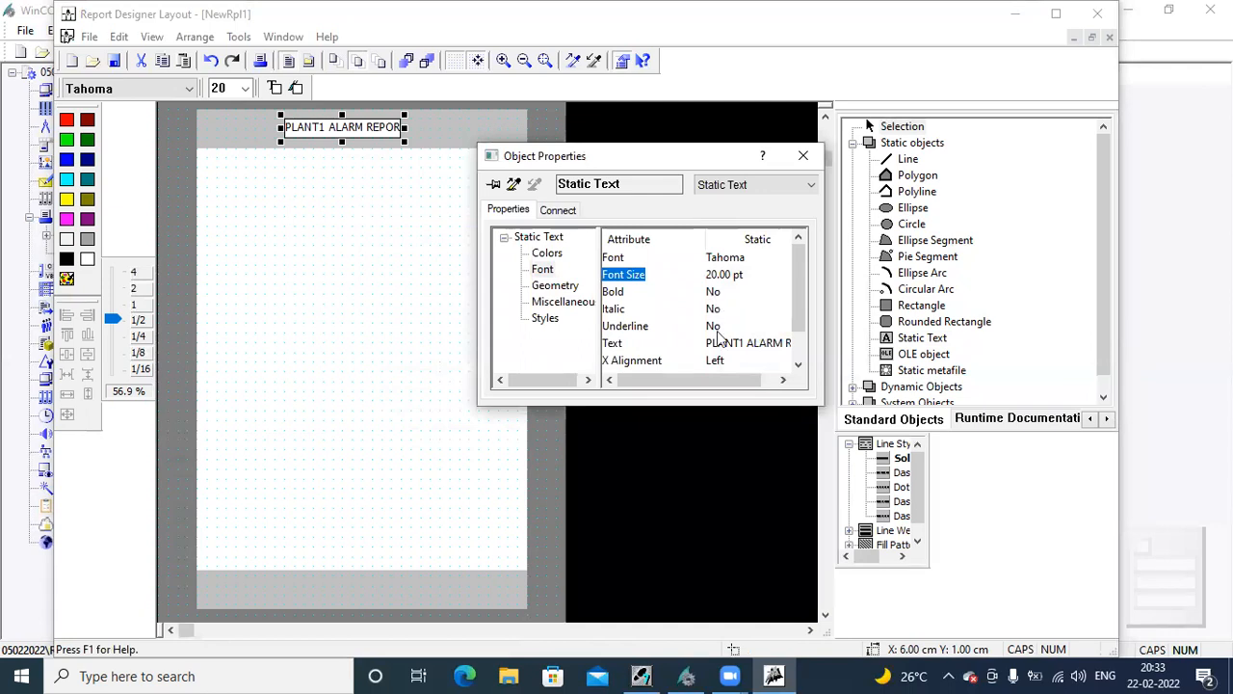
{"action": "double_click", "coordinate": [710, 294]}
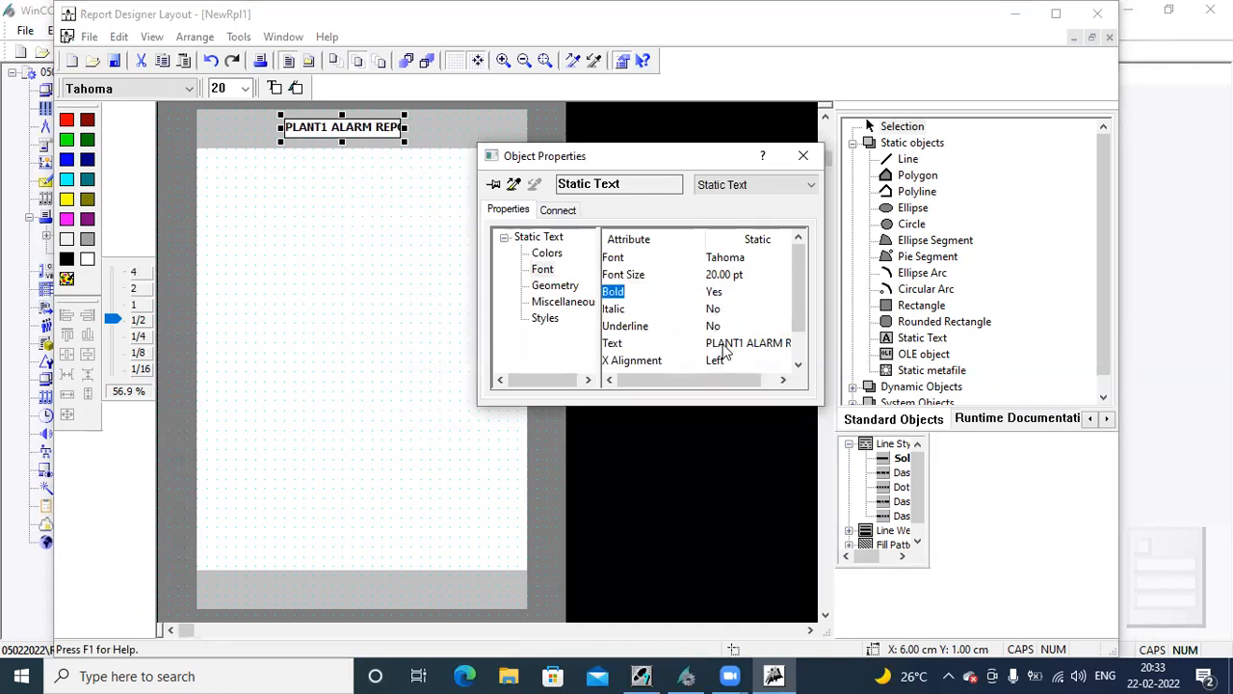
Centre the PLANT1 ALARM REPORT text horizontally and vertically, and extend its box leftward to a width of about 7.5 cm
{"action": "left_click", "coordinate": [798, 365]}
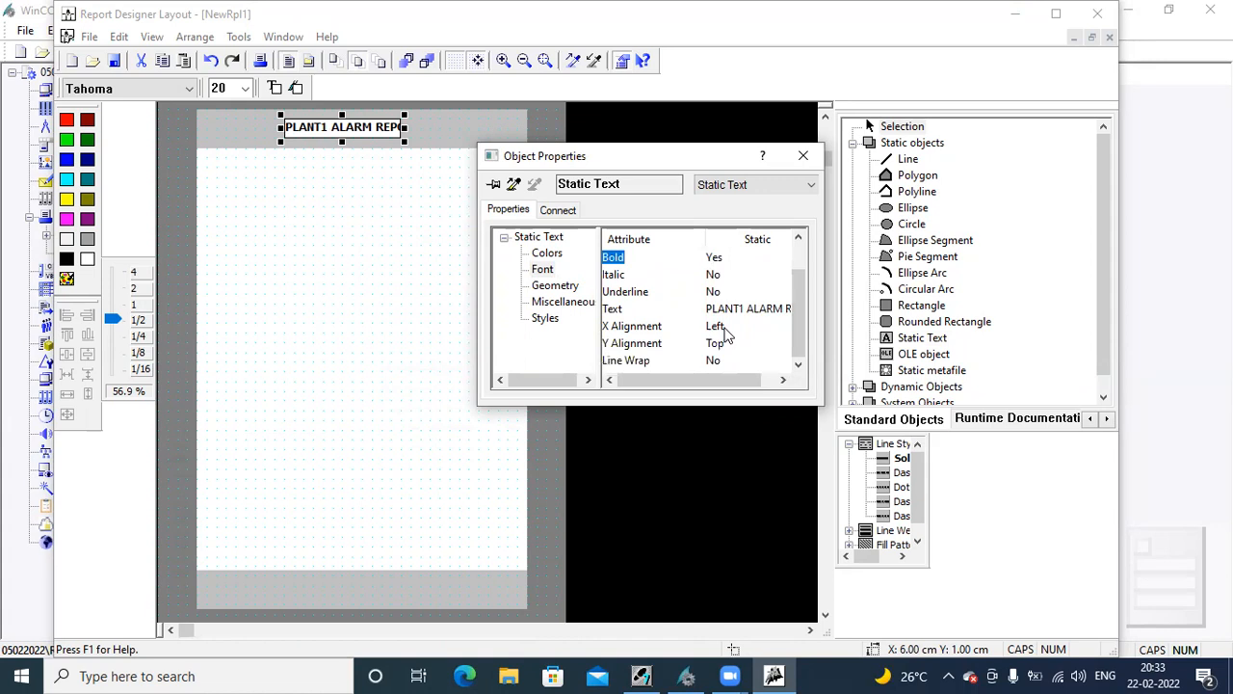
{"action": "double_click", "coordinate": [722, 327]}
{"action": "left_click", "coordinate": [757, 362]}
{"action": "double_click", "coordinate": [718, 344]}
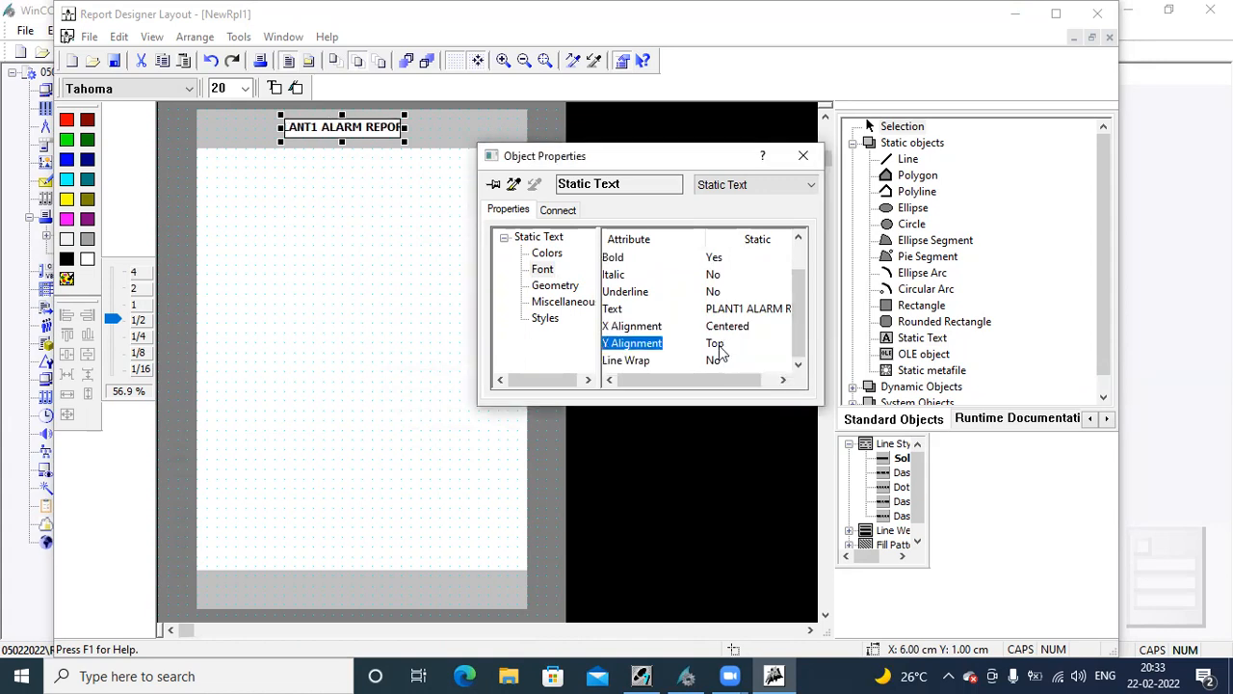
{"action": "left_click", "coordinate": [754, 380]}
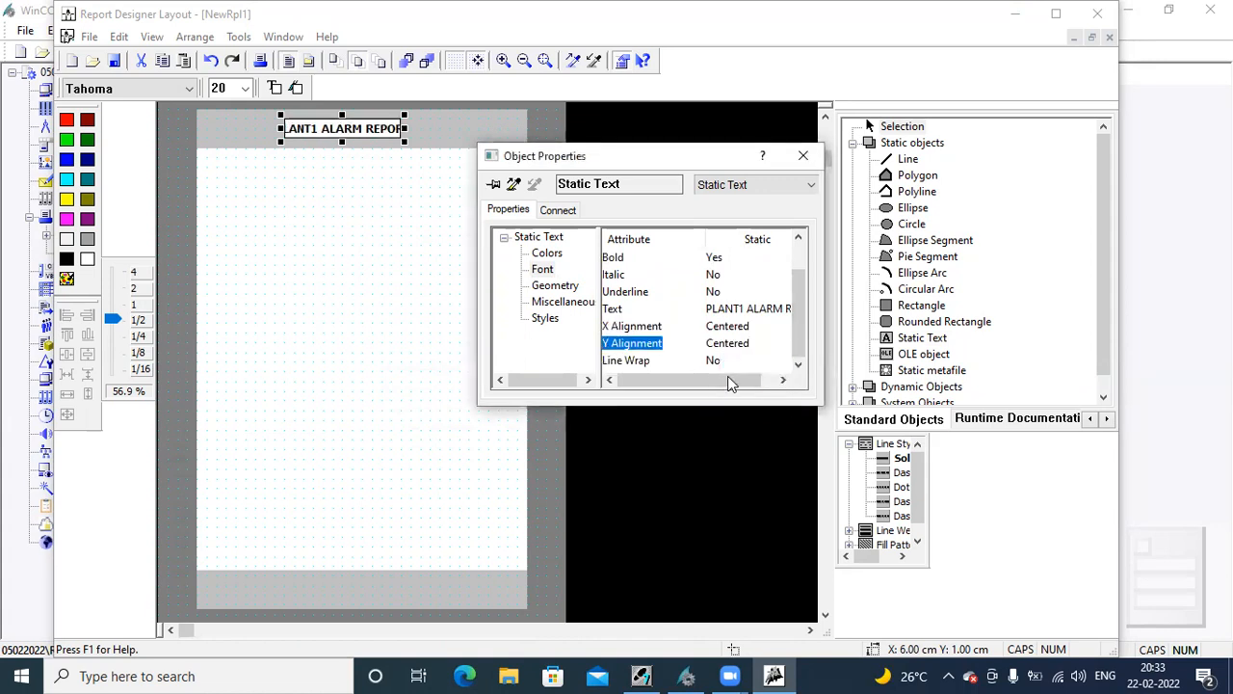
{"action": "left_click", "coordinate": [798, 156]}
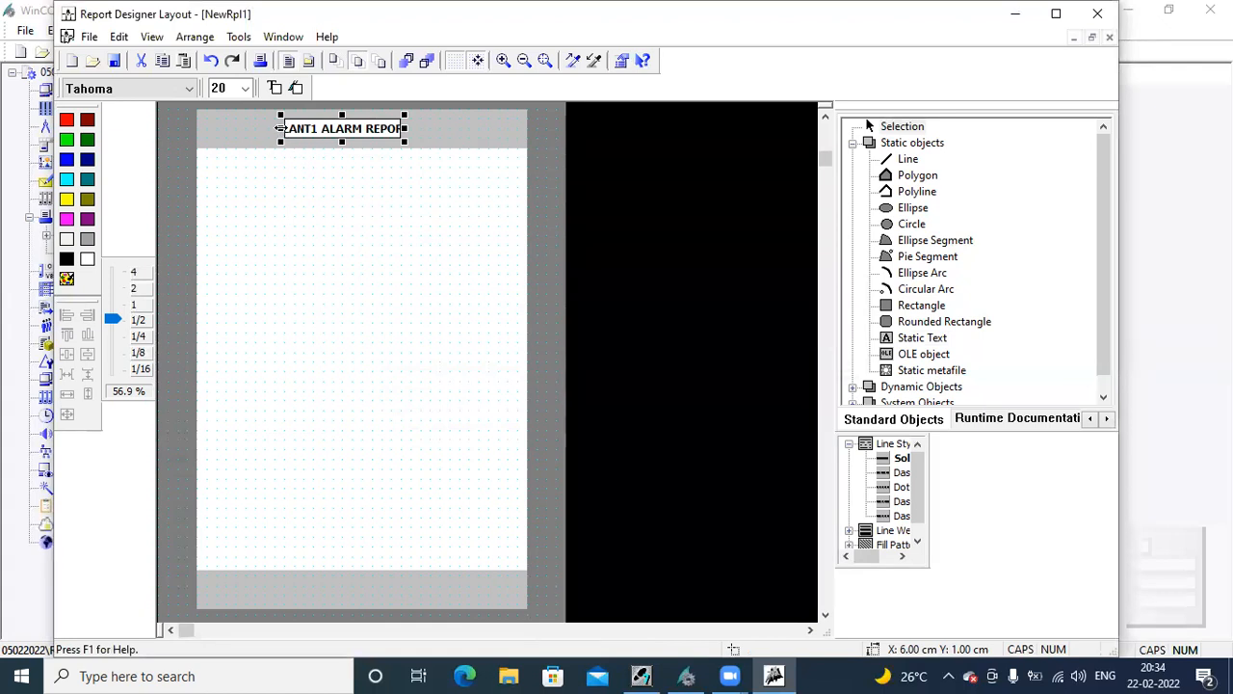
{"action": "left_click_drag", "start_coordinate": [280, 128], "coordinate": [251, 128]}
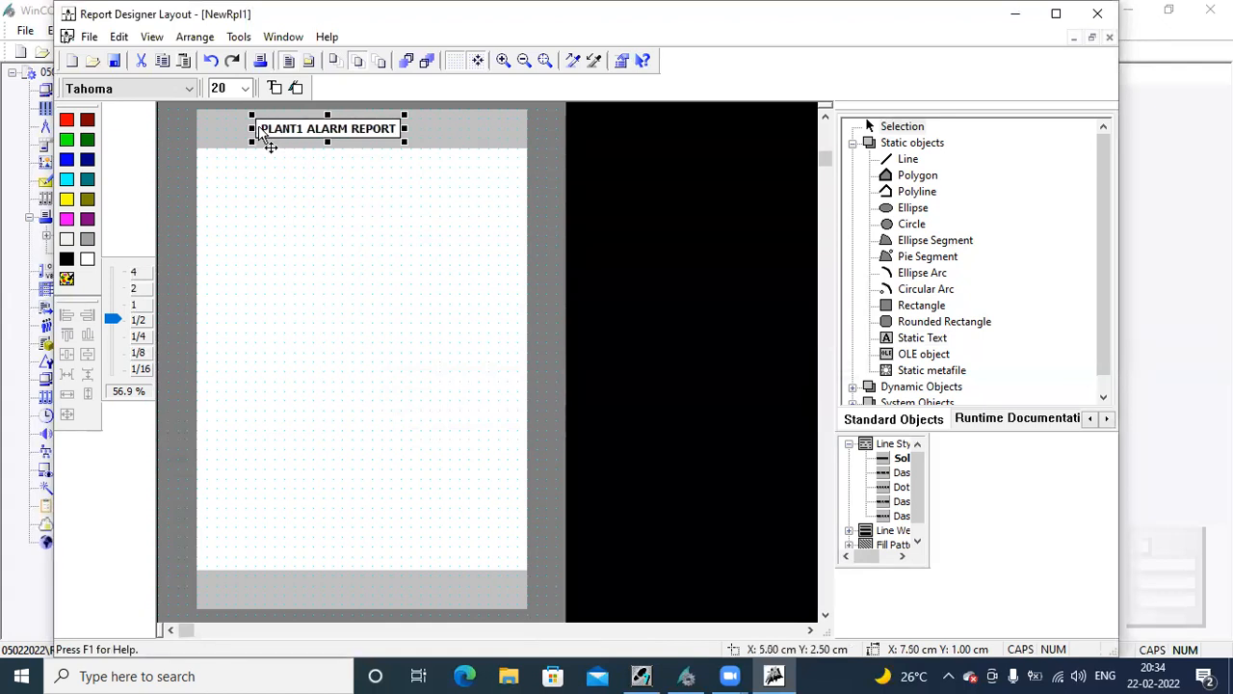
{"action": "left_click", "coordinate": [416, 145]}
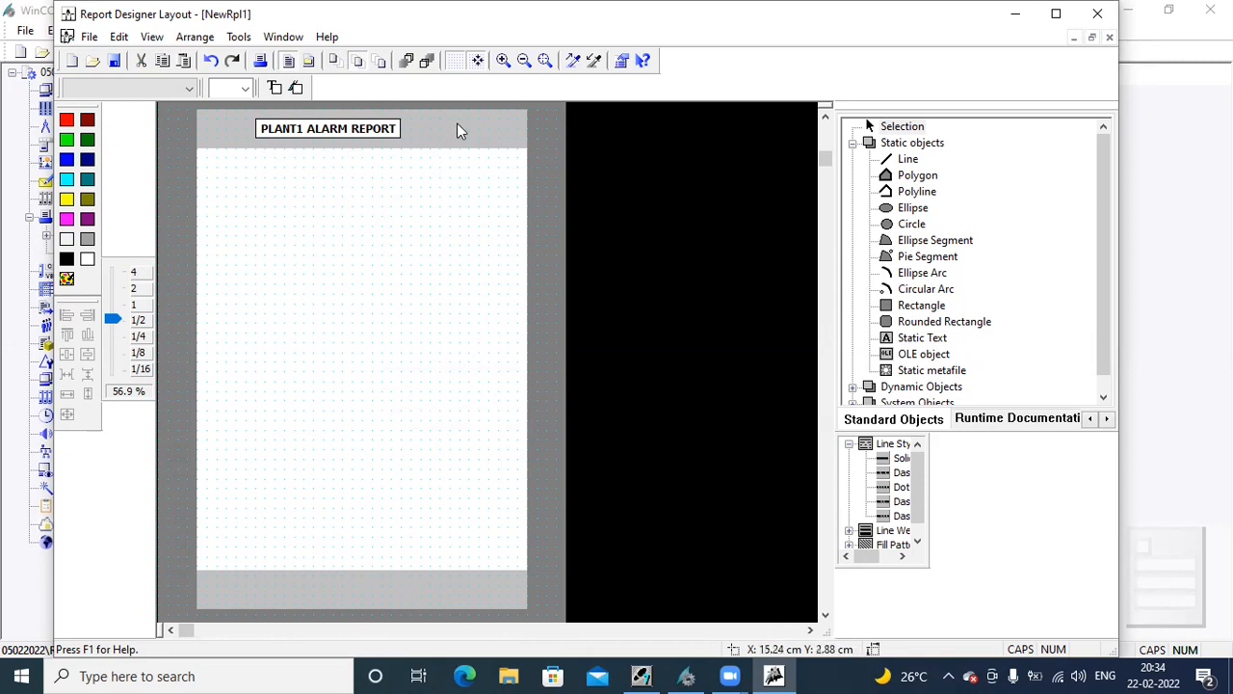
Insert a Date/Time system object about 5.5 × 1 cm in the header, just right of the PLANT1 ALARM REPORT box
{"action": "left_click", "coordinate": [1104, 397]}
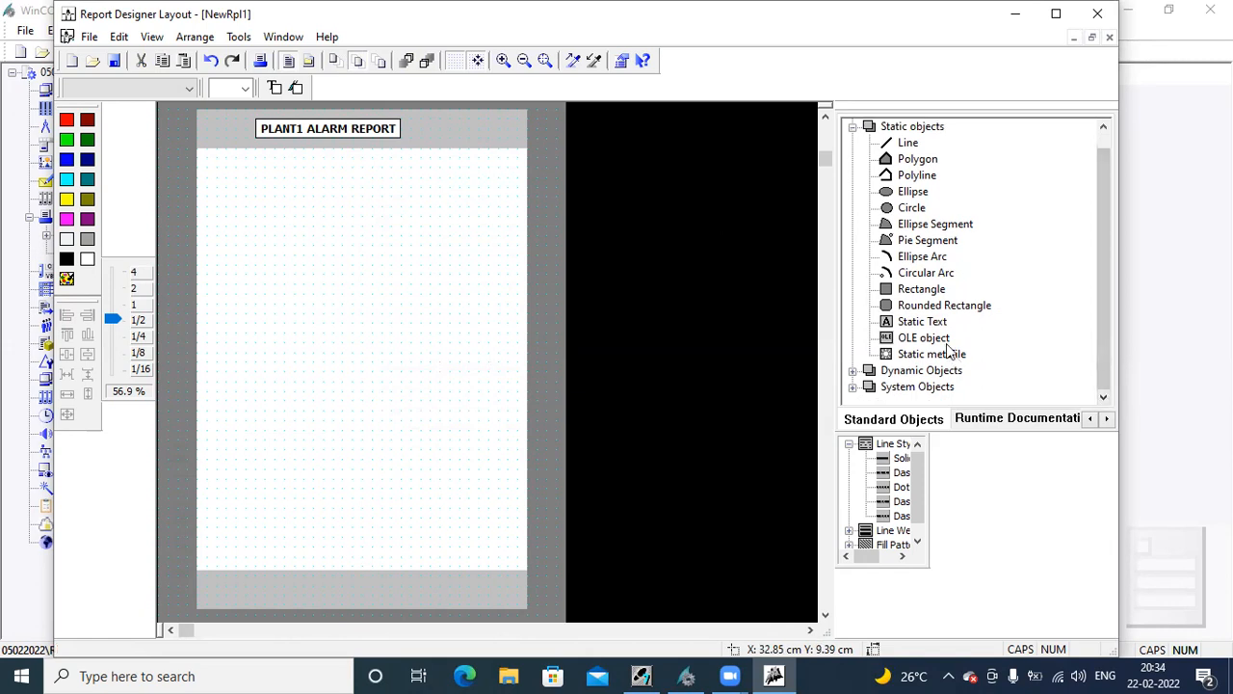
{"action": "left_click", "coordinate": [852, 126]}
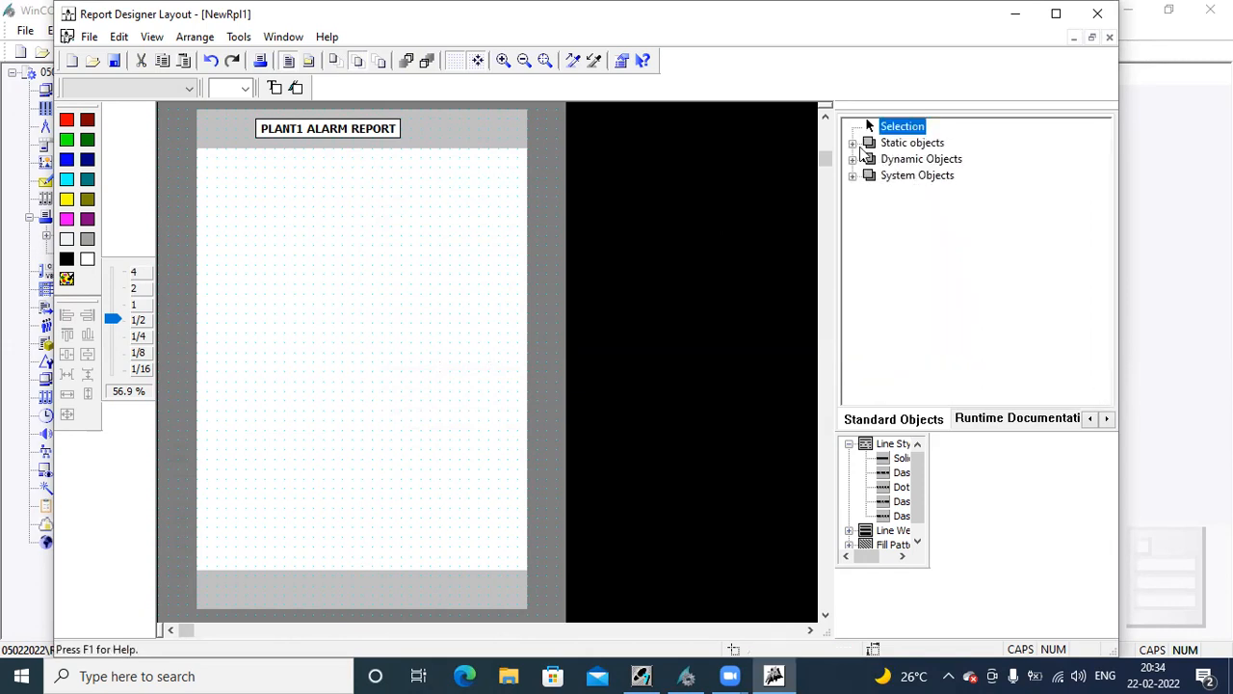
{"action": "left_click", "coordinate": [852, 175]}
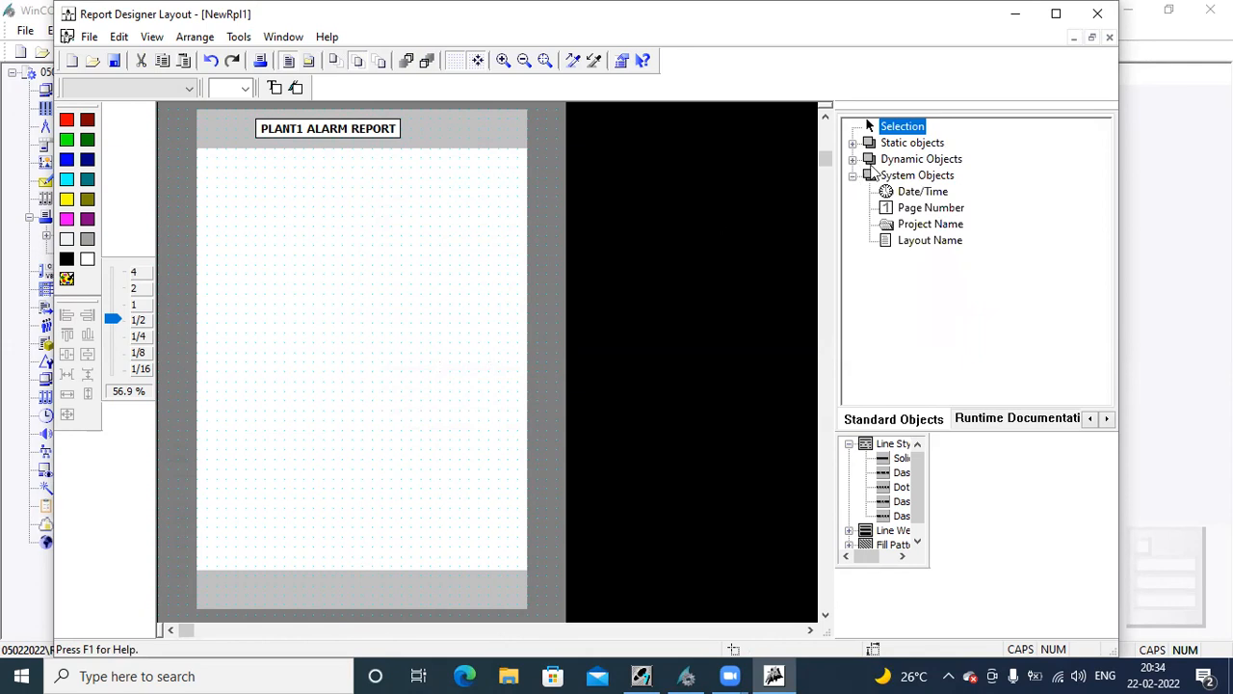
{"action": "left_click", "coordinate": [922, 194]}
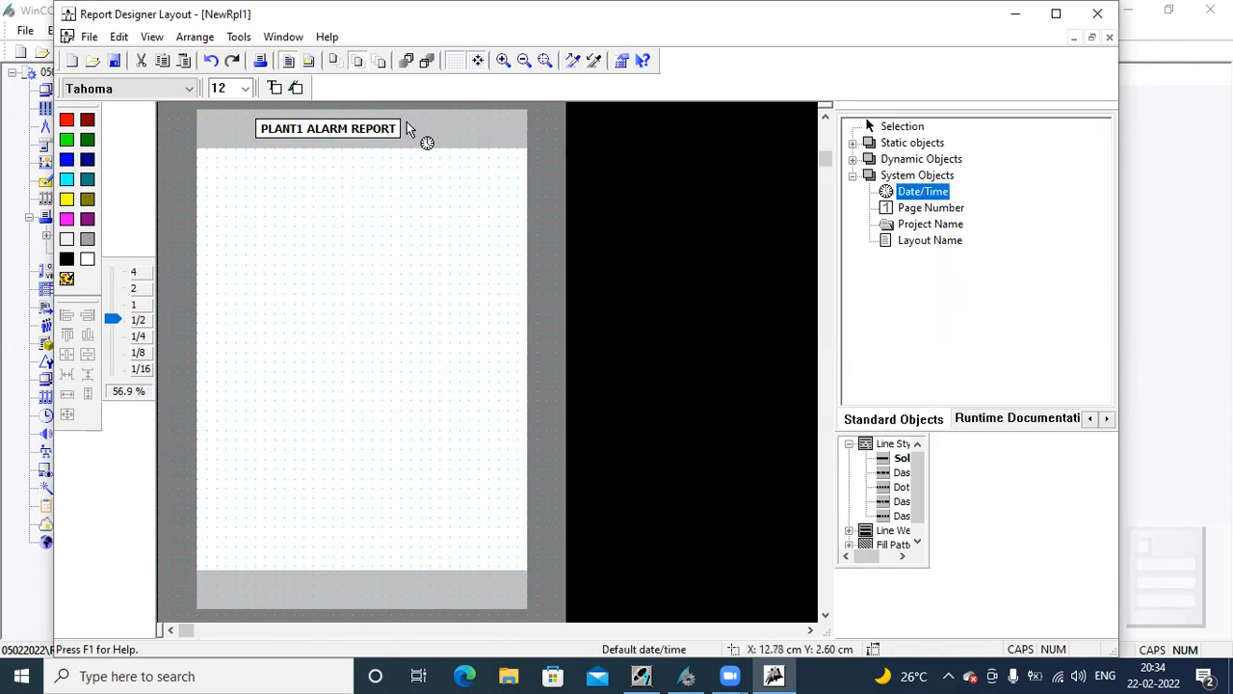
{"action": "left_click_drag", "start_coordinate": [406, 123], "coordinate": [517, 138]}
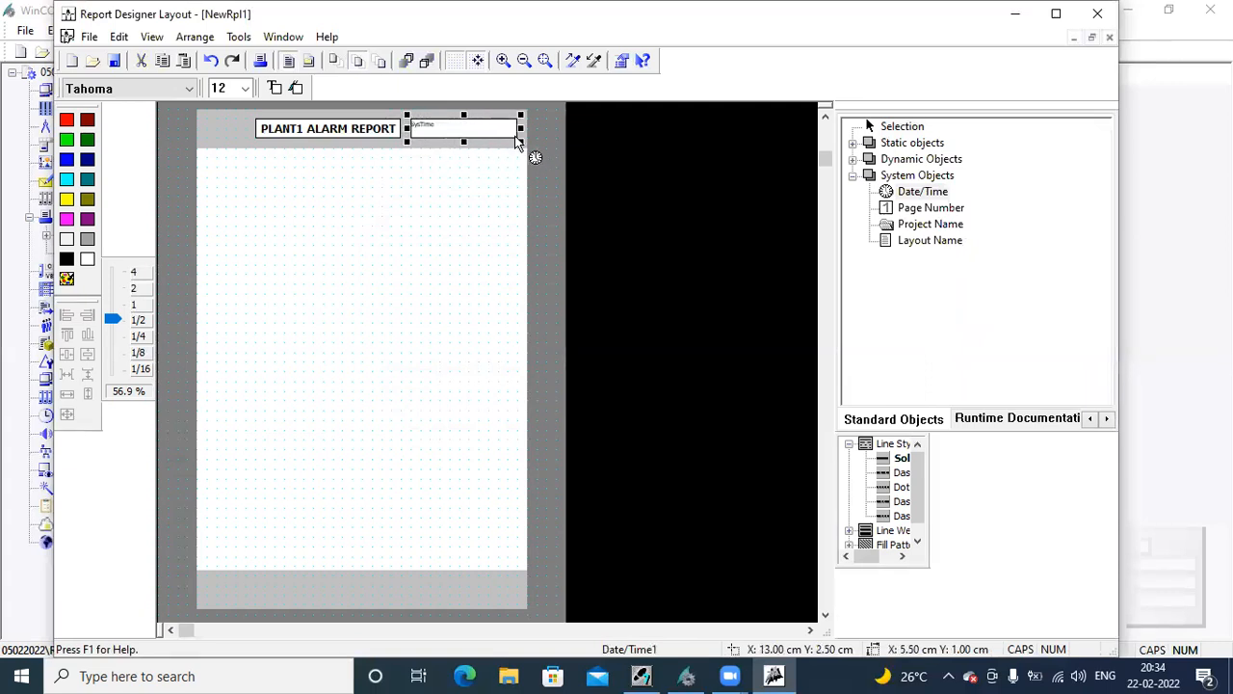
Nudge the Date/Time box down and right within the header to about X 13.28 cm, Y 2.82 cm
{"action": "key", "text": "Down"}
{"action": "key", "text": "Down"}
{"action": "key", "text": "Down"}
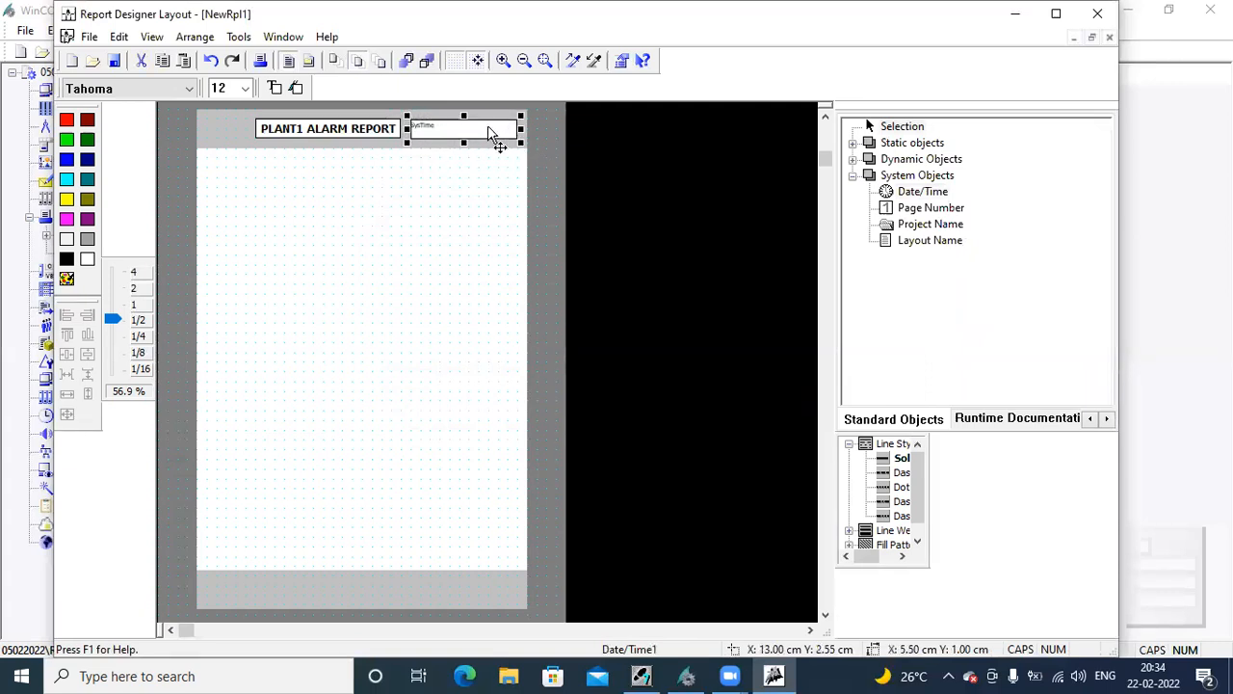
{"action": "key", "text": "Down"}
{"action": "key", "text": "Down"}
{"action": "key", "text": "Down"}
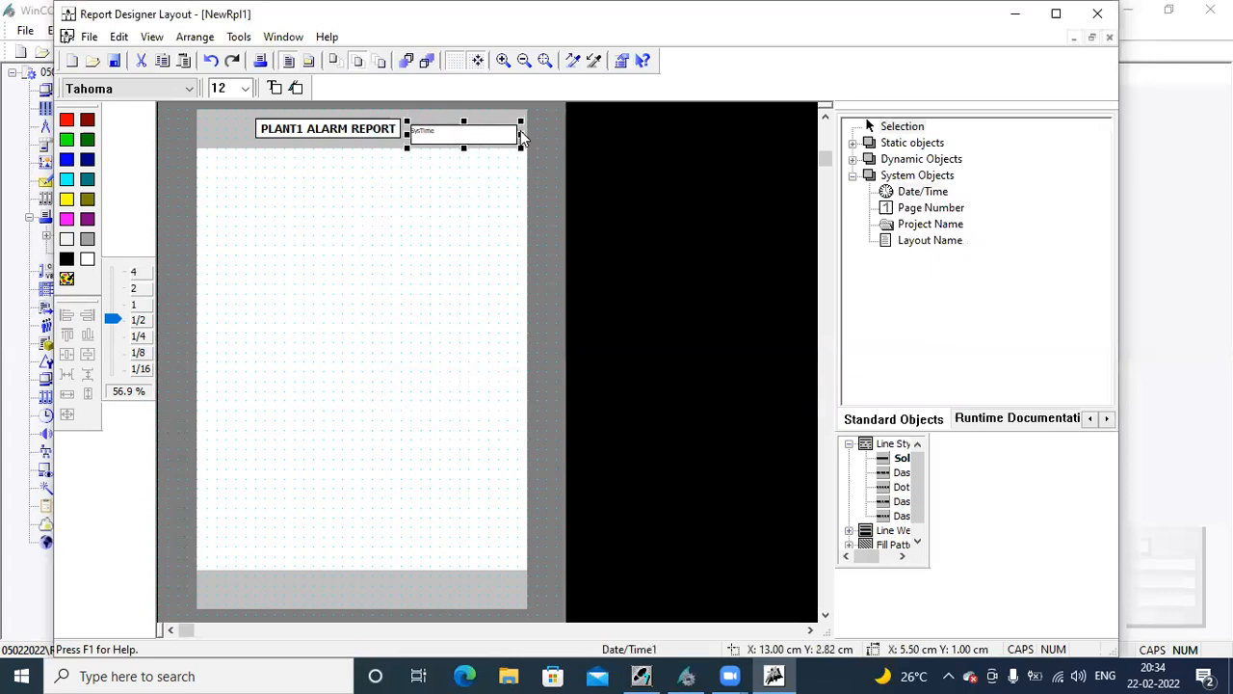
{"action": "key", "text": "Right"}
{"action": "key", "text": "Right"}
{"action": "key", "text": "Right"}
{"action": "key", "text": "Right"}
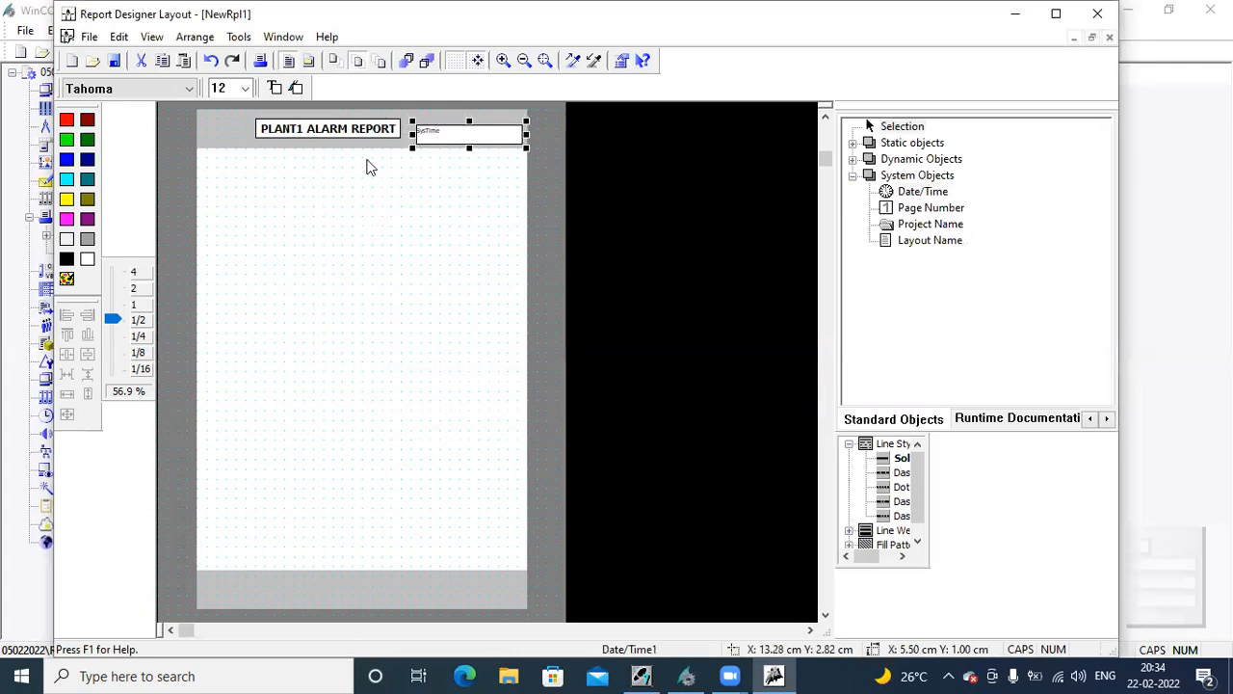
Insert a Page Number system object about 2.5 × 0.5 cm near the middle of the page footer
{"action": "left_click", "coordinate": [929, 207]}
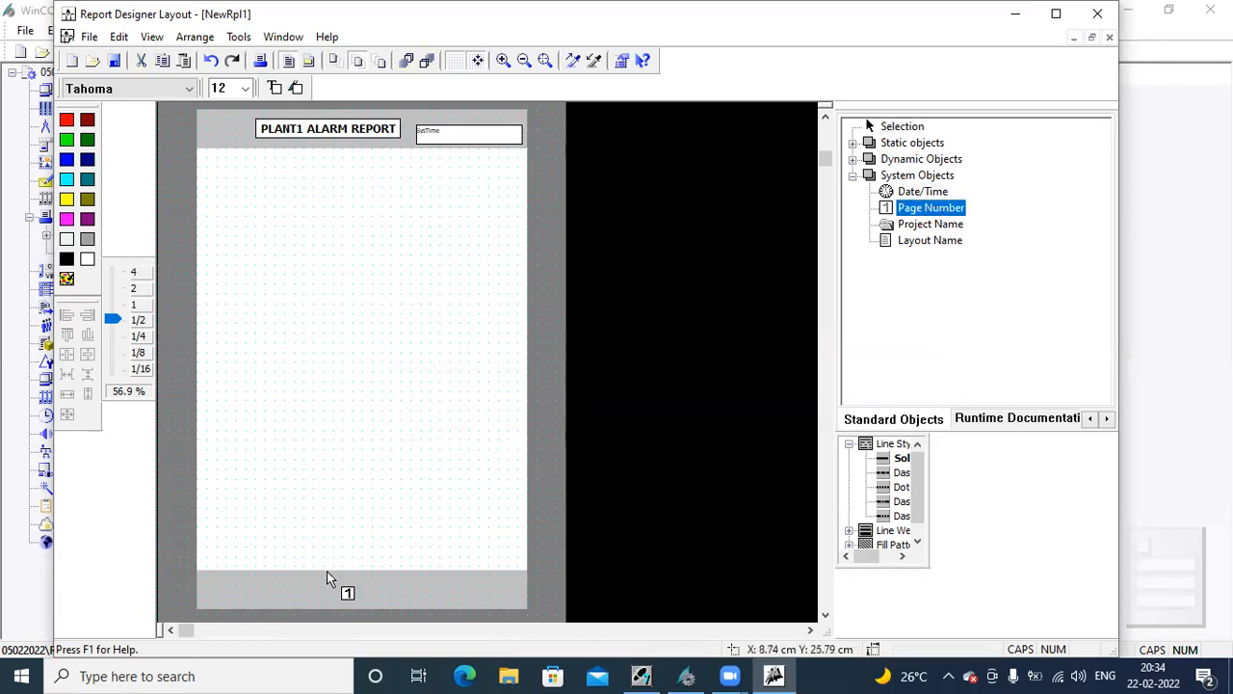
{"action": "left_click_drag", "start_coordinate": [326, 572], "coordinate": [369, 583]}
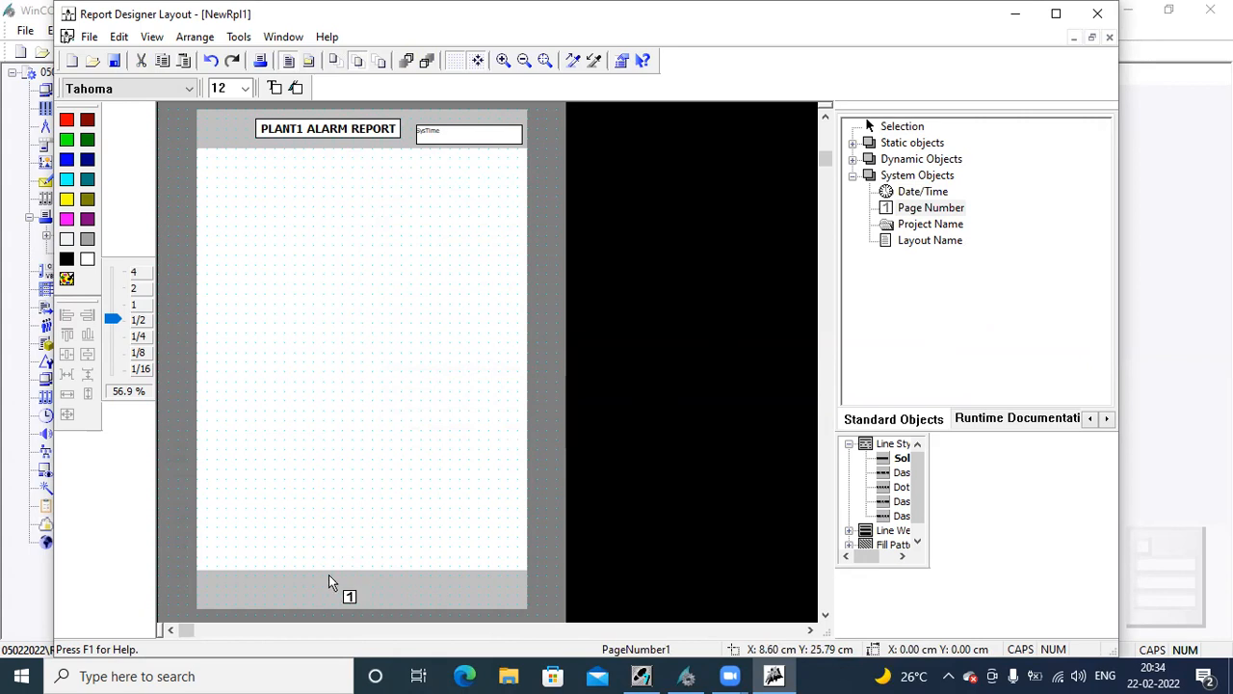
{"action": "double_click", "coordinate": [322, 573]}
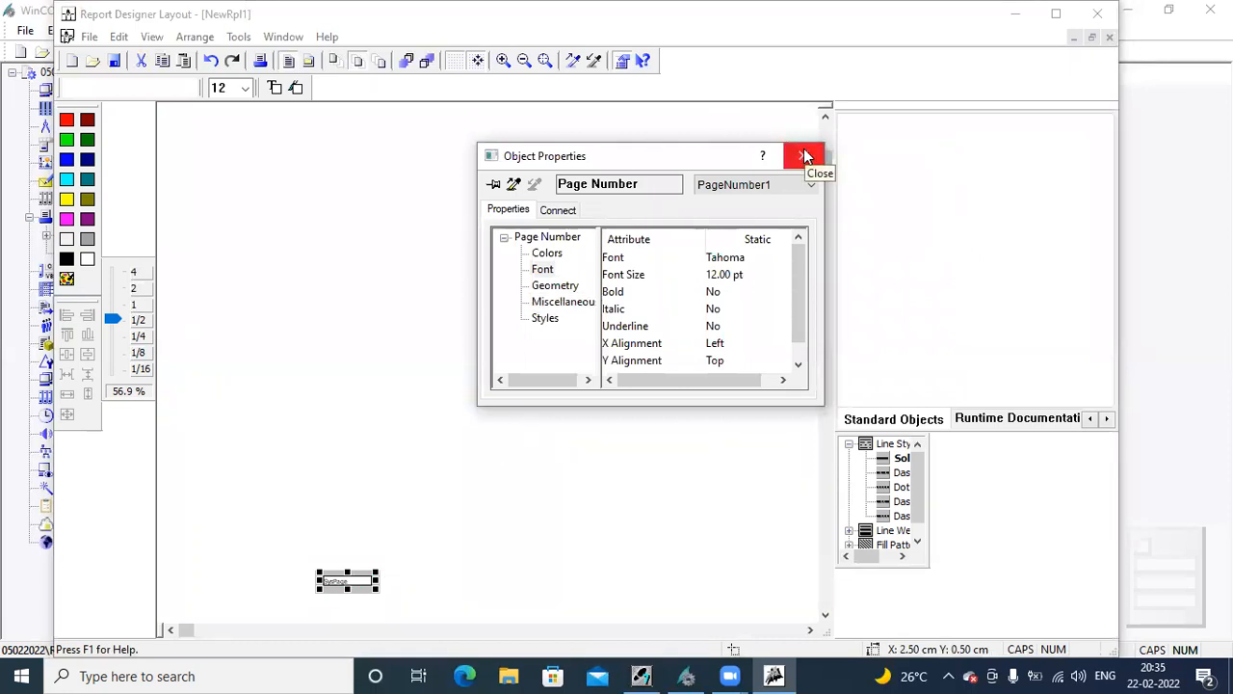
{"action": "left_click", "coordinate": [352, 510]}
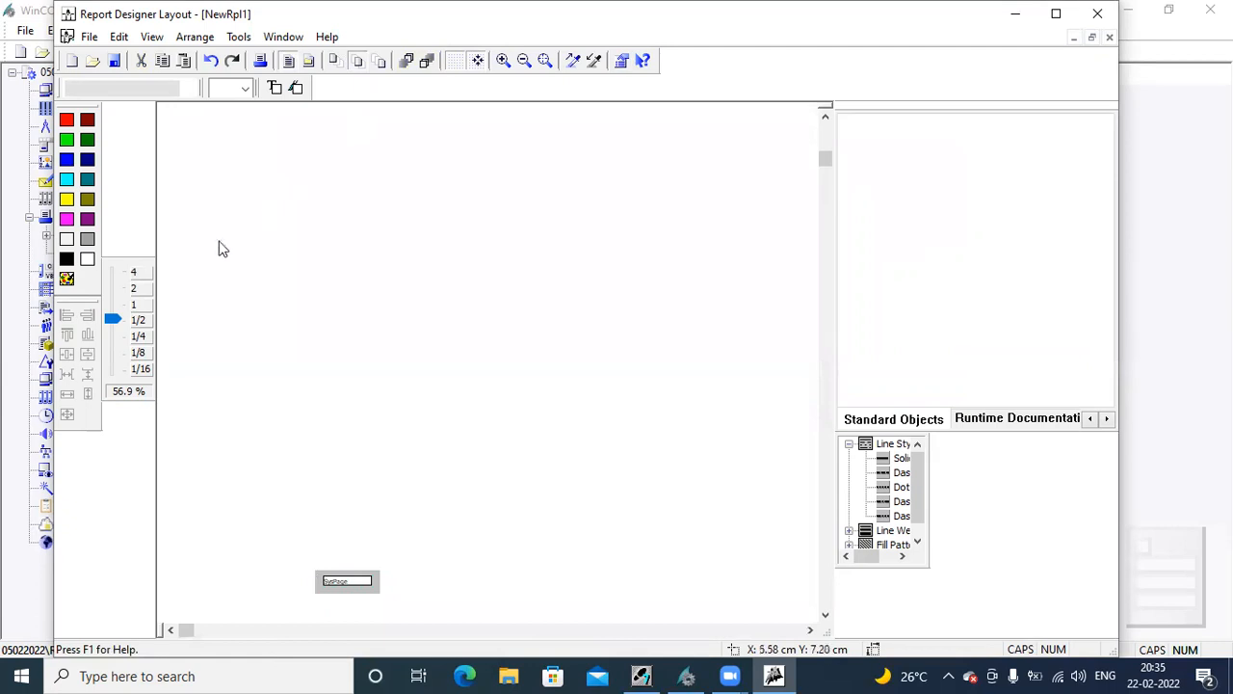
Extend the footer's page number box upward to a height of about 1 cm
{"action": "left_click", "coordinate": [114, 320]}
{"action": "left_click_drag", "start_coordinate": [114, 320], "coordinate": [114, 319]}
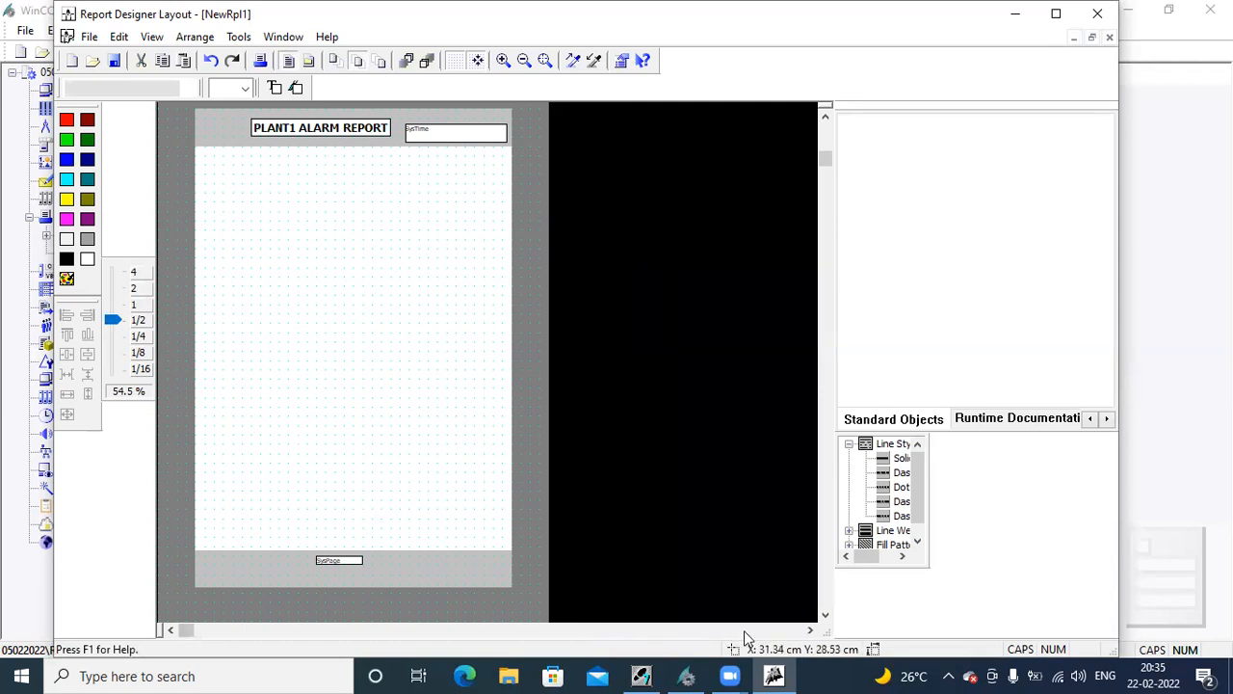
{"action": "left_click", "coordinate": [824, 615]}
{"action": "left_click", "coordinate": [824, 615]}
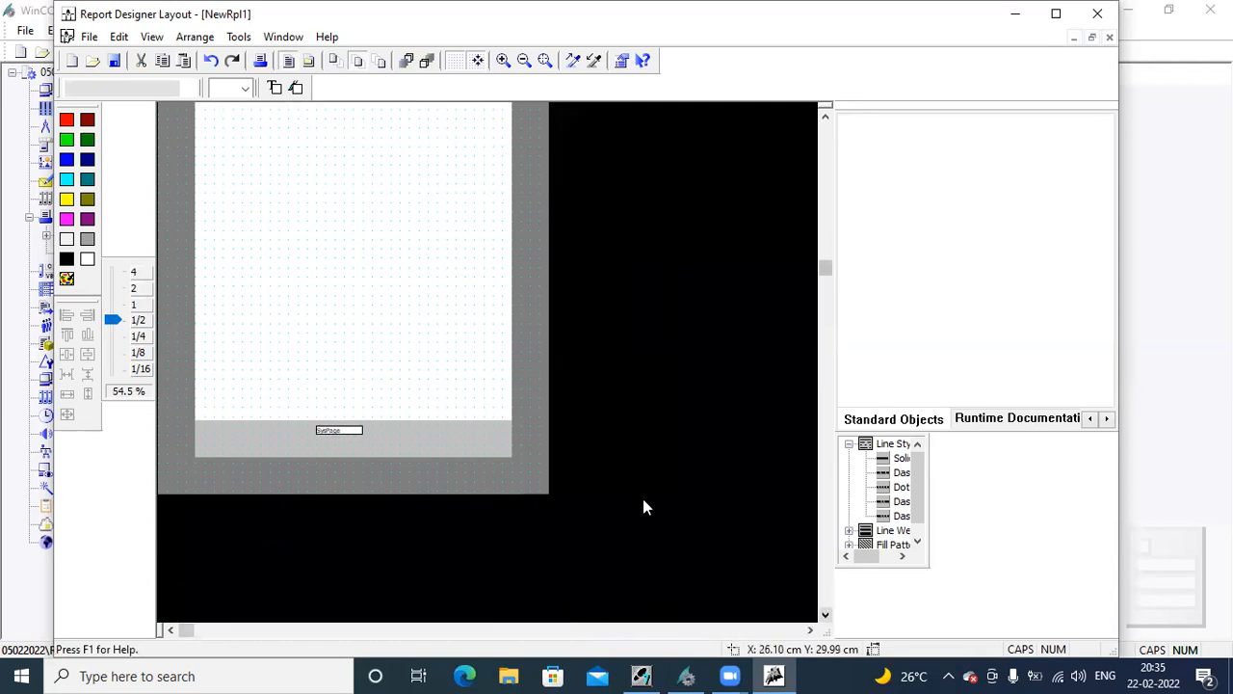
{"action": "left_click", "coordinate": [337, 434]}
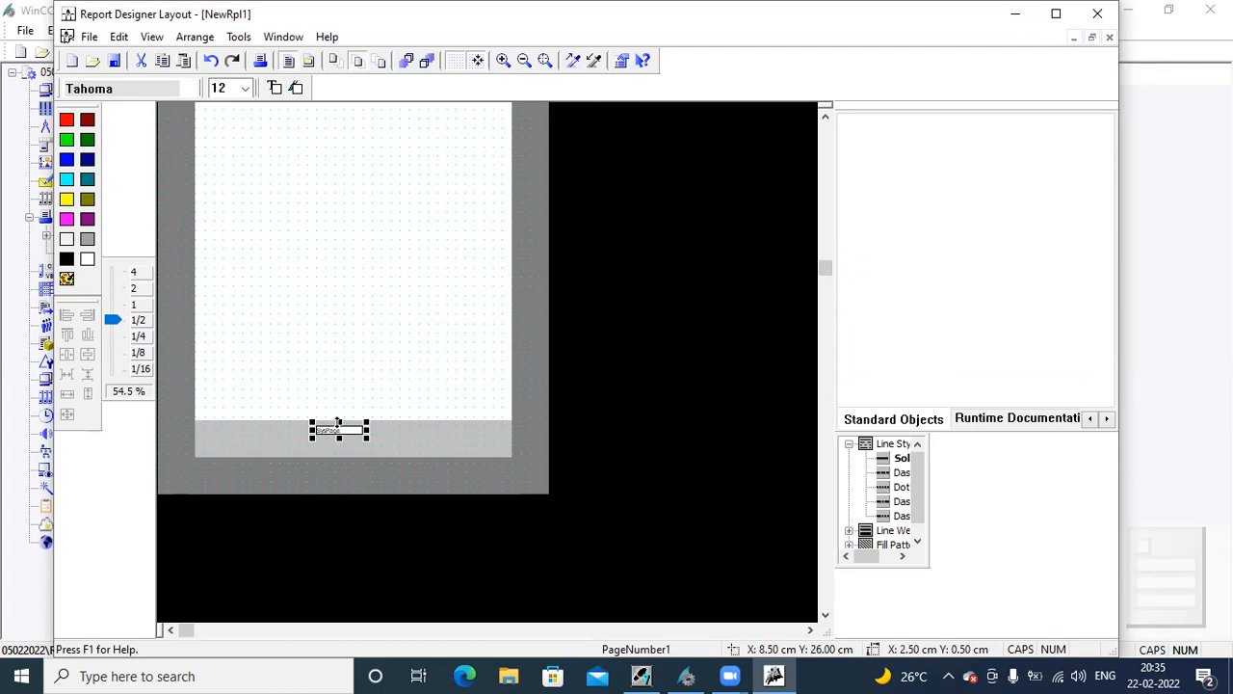
{"action": "left_click_drag", "start_coordinate": [339, 422], "coordinate": [340, 413]}
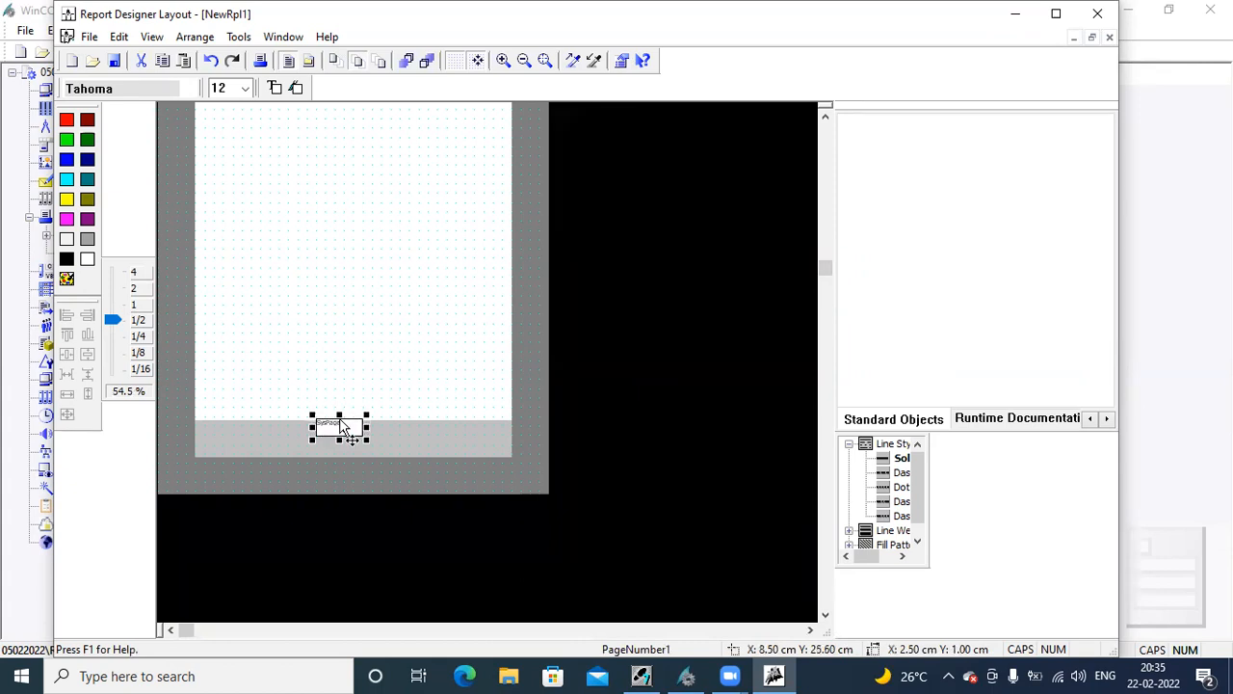
{"action": "left_click", "coordinate": [361, 413]}
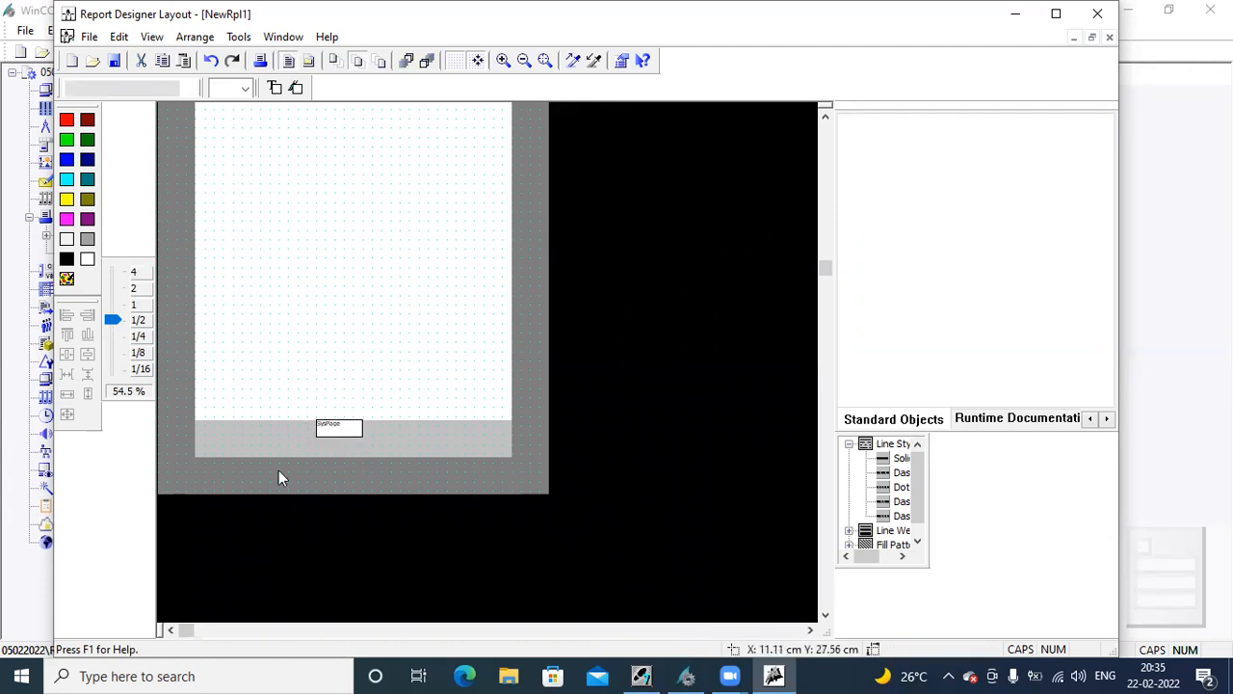
{"action": "left_click", "coordinate": [915, 241]}
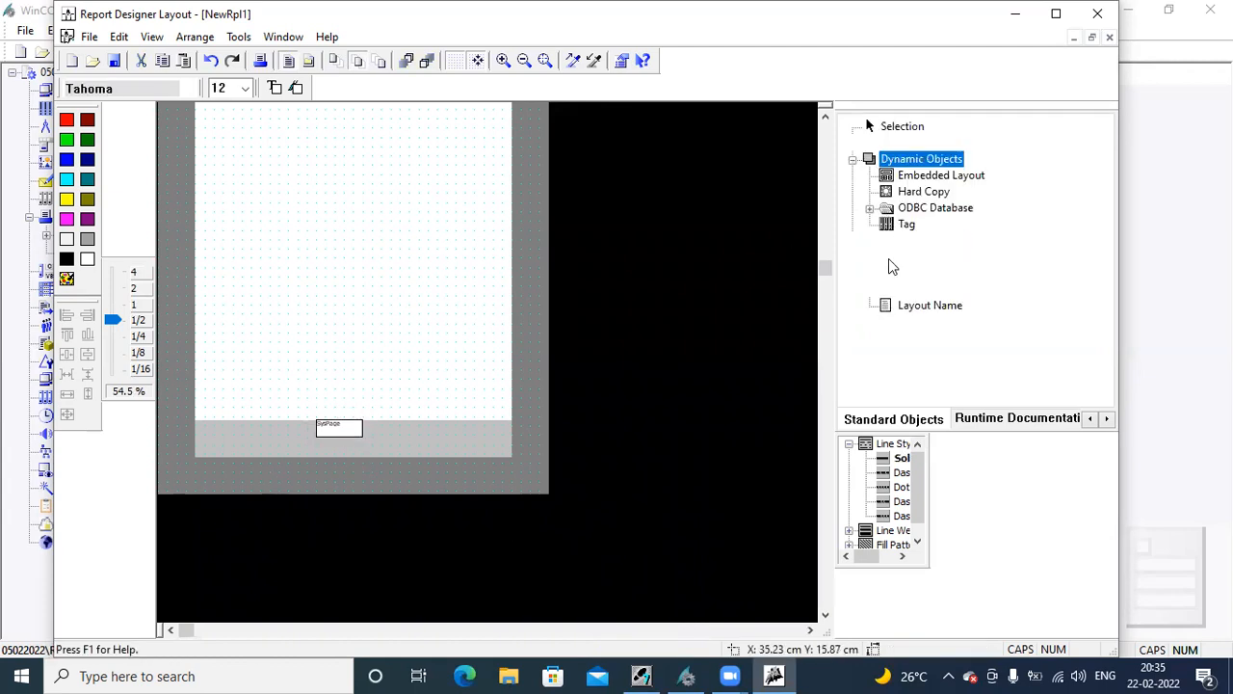
{"action": "left_click", "coordinate": [852, 159]}
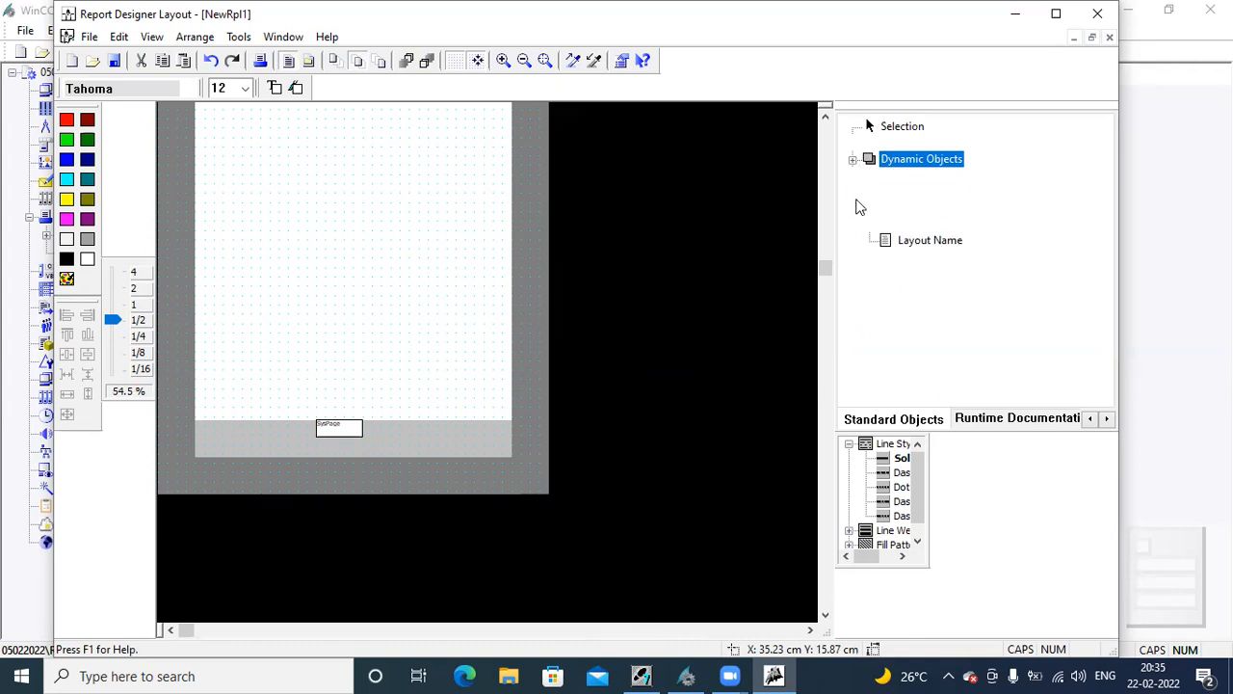
{"action": "left_click", "coordinate": [852, 176]}
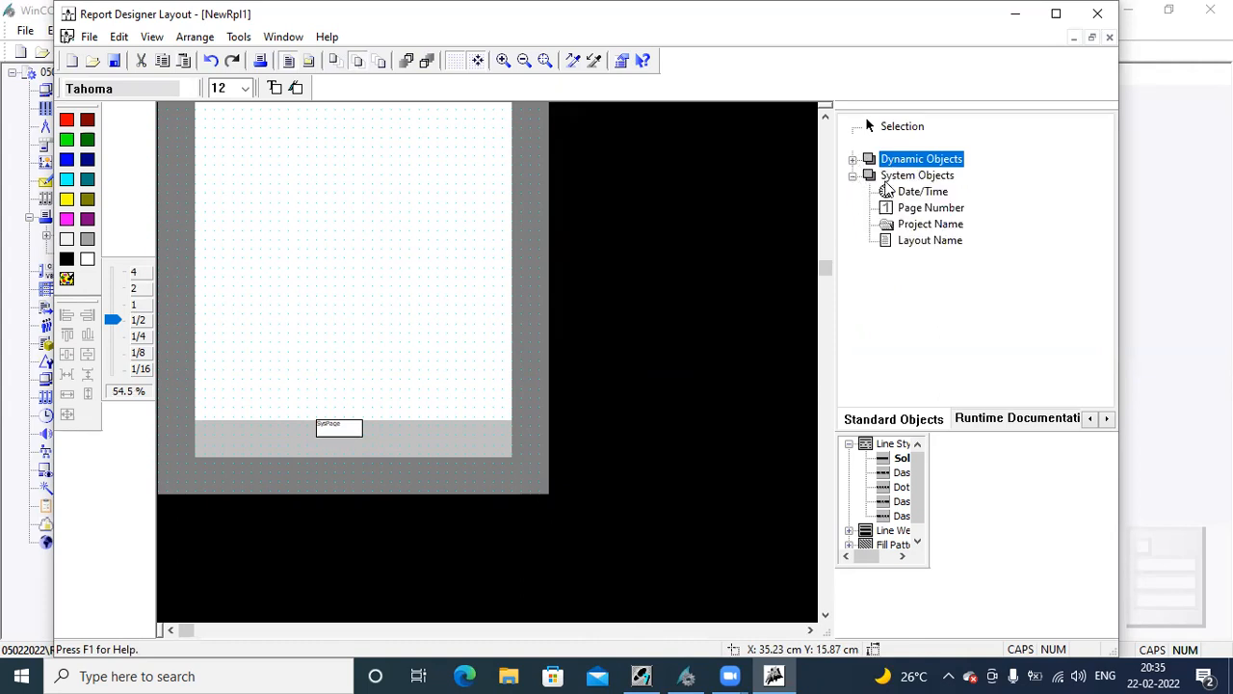
Insert a Project Name system object across the footer below the page number box and size it to about 16.5 × 0.5 cm
{"action": "left_click", "coordinate": [927, 227]}
{"action": "left_click", "coordinate": [923, 246]}
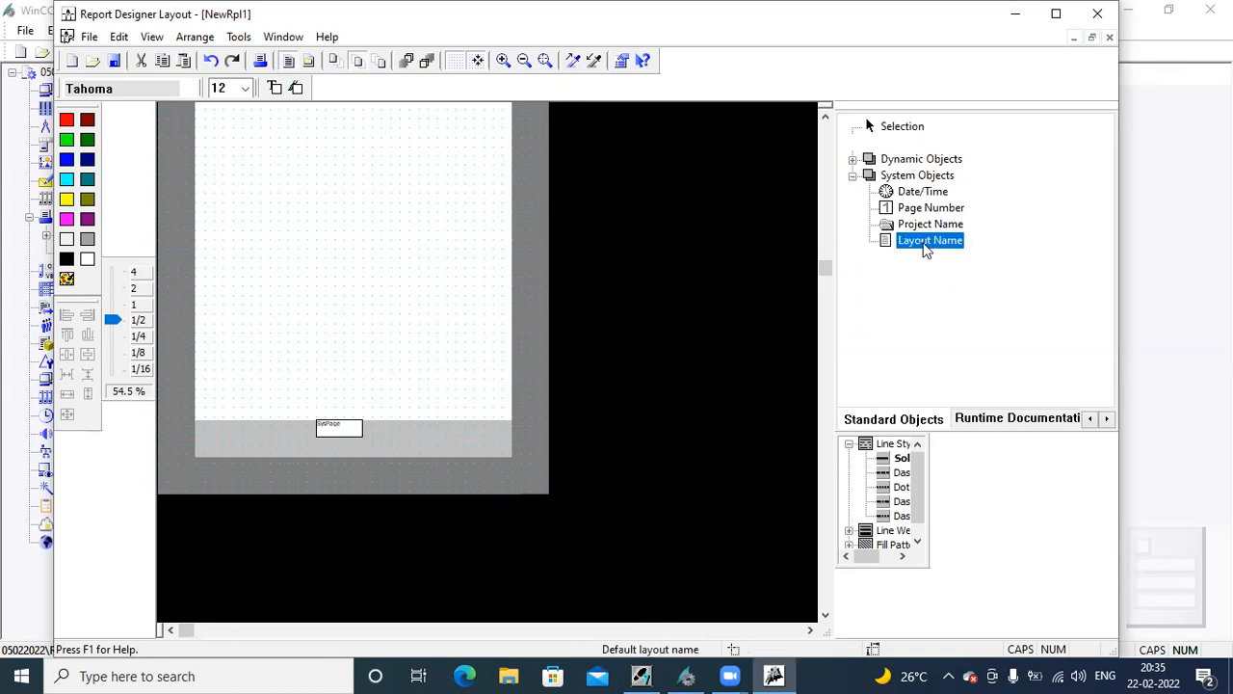
{"action": "left_click", "coordinate": [920, 227]}
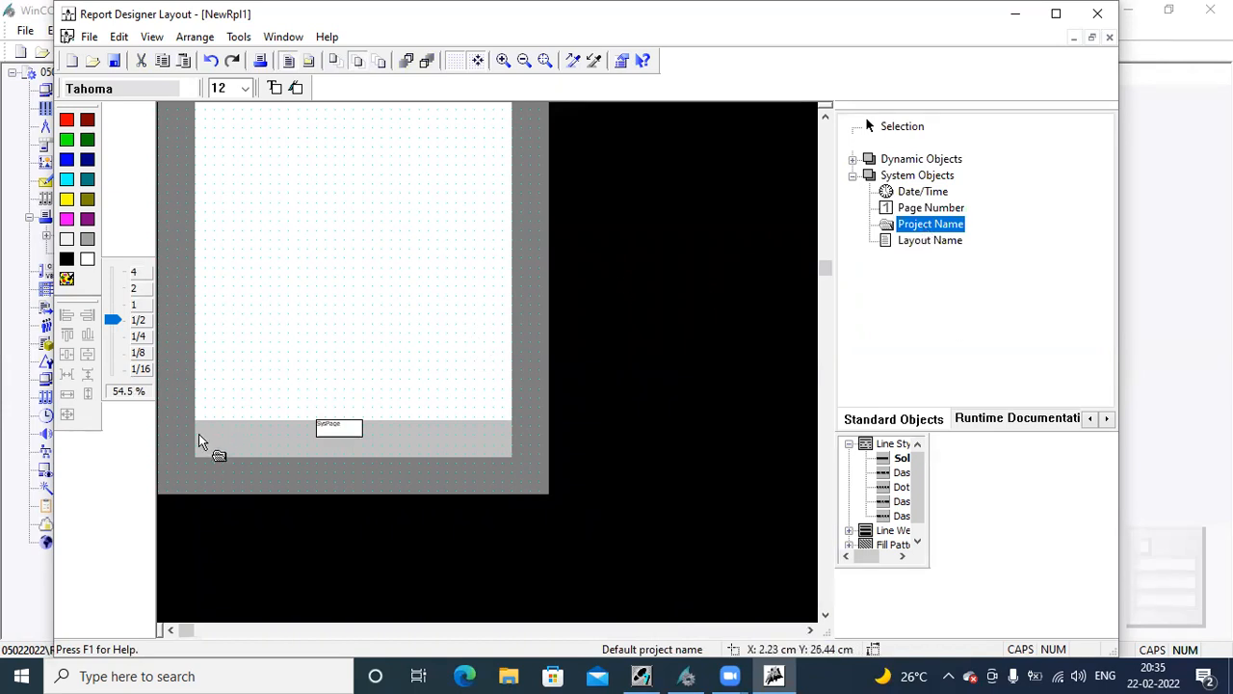
{"action": "left_click_drag", "start_coordinate": [198, 434], "coordinate": [501, 453]}
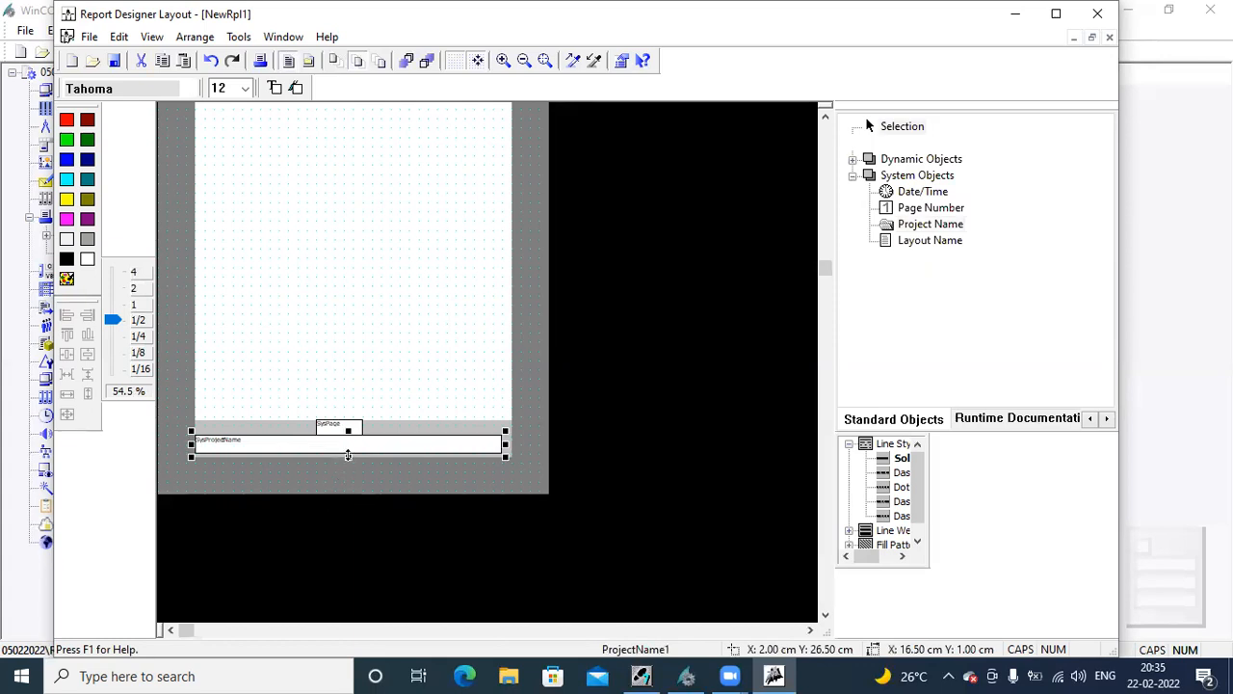
{"action": "left_click_drag", "start_coordinate": [347, 455], "coordinate": [348, 447]}
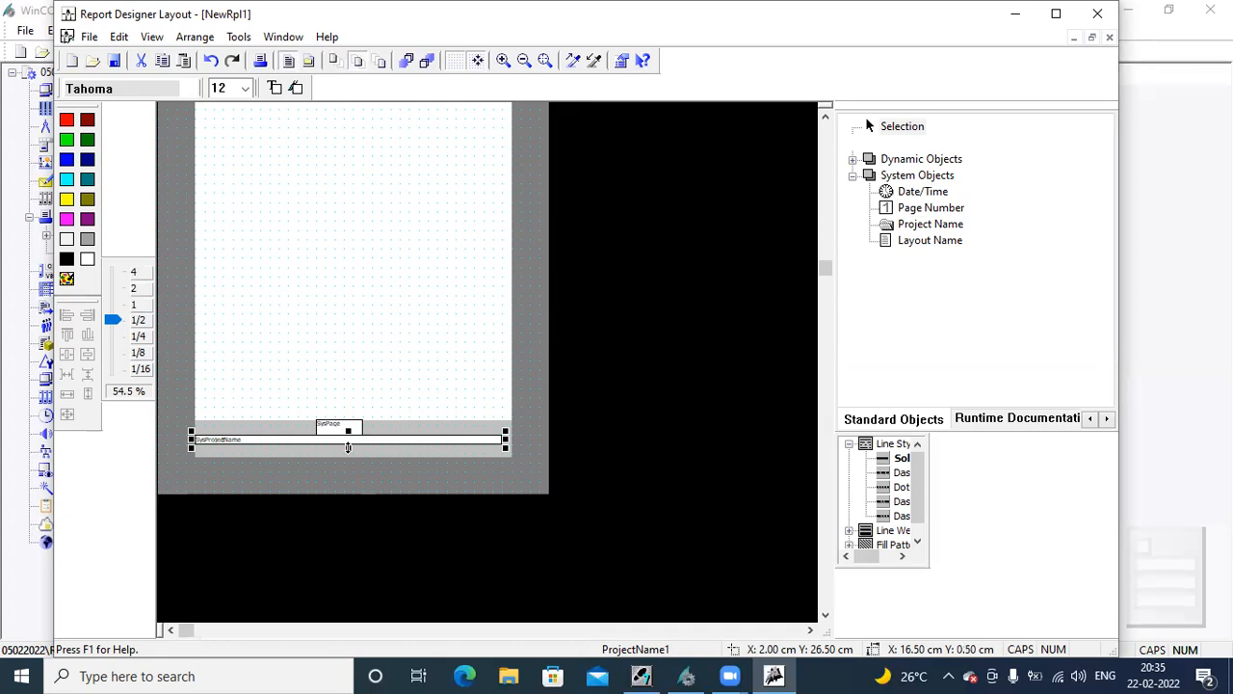
Insert a Layout Name system object about 16.5 × 0.5 cm in the footer, directly below the Project Name box
{"action": "left_click", "coordinate": [905, 243]}
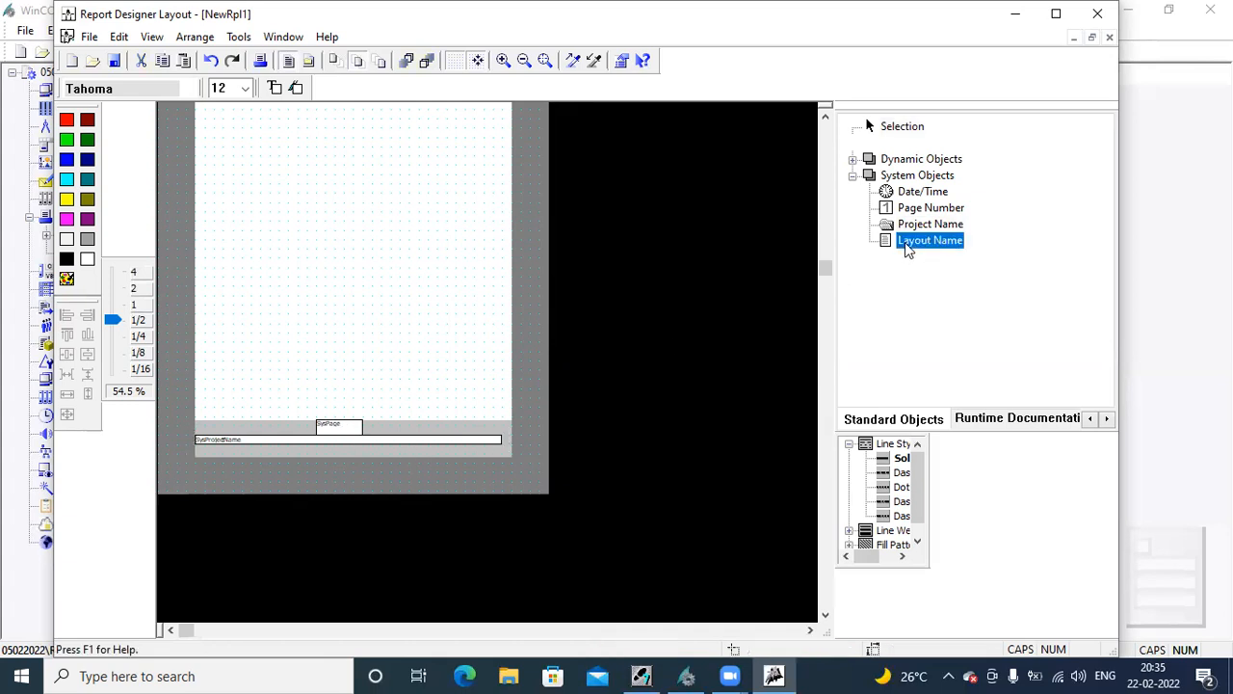
{"action": "left_click", "coordinate": [195, 446]}
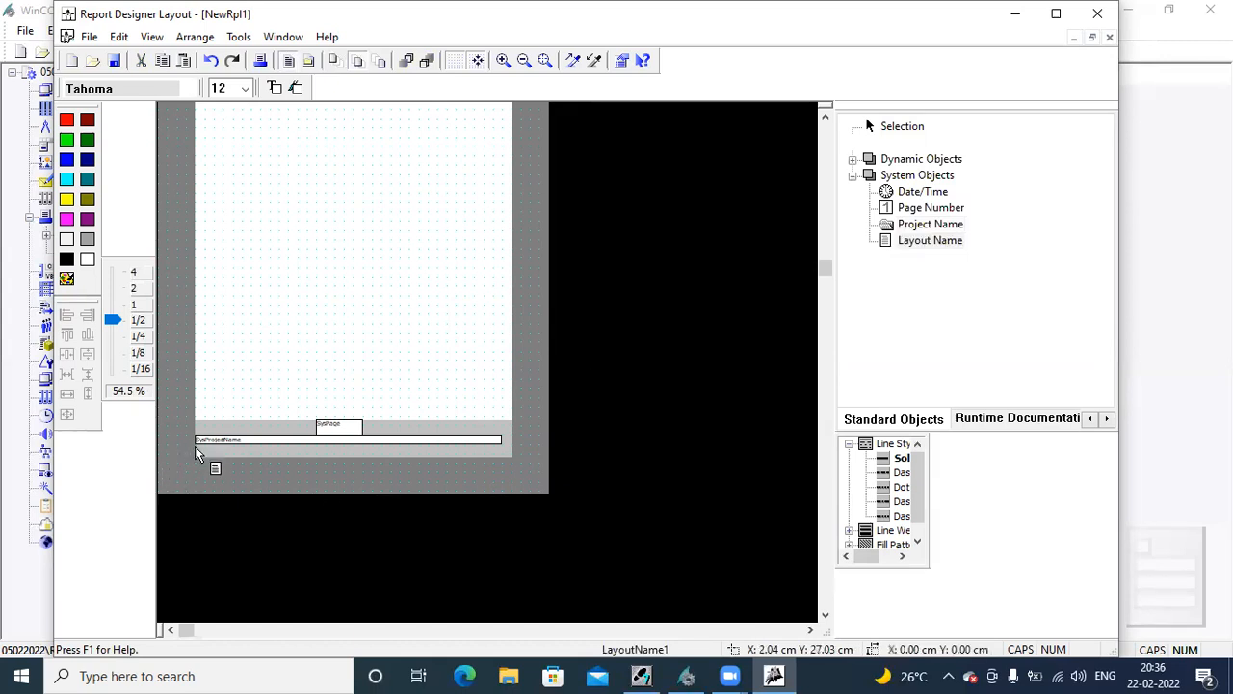
{"action": "left_click_drag", "start_coordinate": [309, 459], "coordinate": [508, 460]}
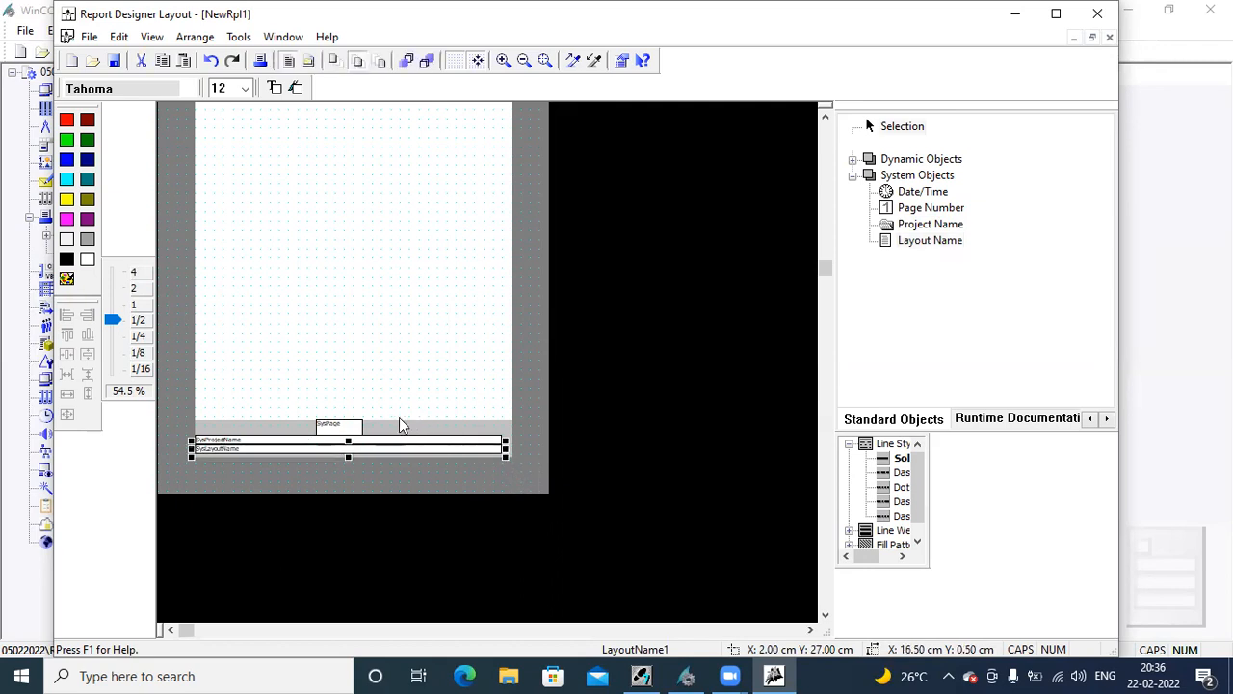
Switch to the layout's dynamic part and insert an Alarm Logging Archive Report table about 17 × 21.5 cm, filling the page body
{"action": "left_click_drag", "start_coordinate": [821, 266], "coordinate": [822, 143]}
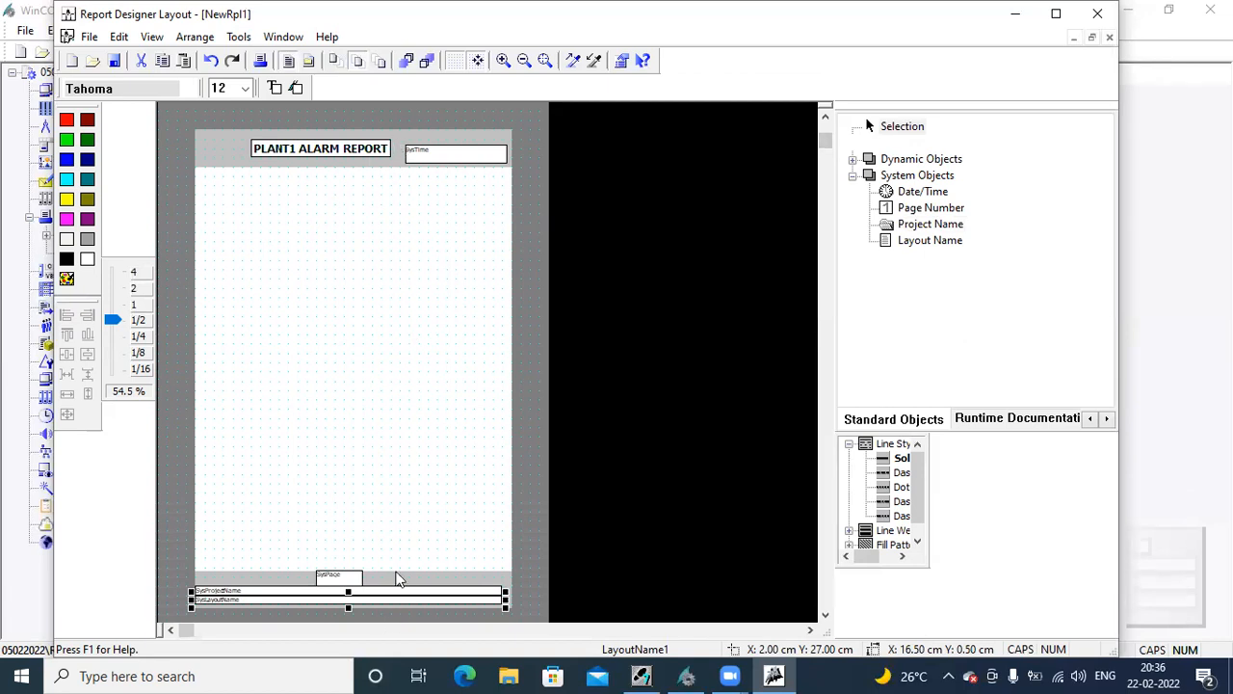
{"action": "left_click", "coordinate": [310, 65]}
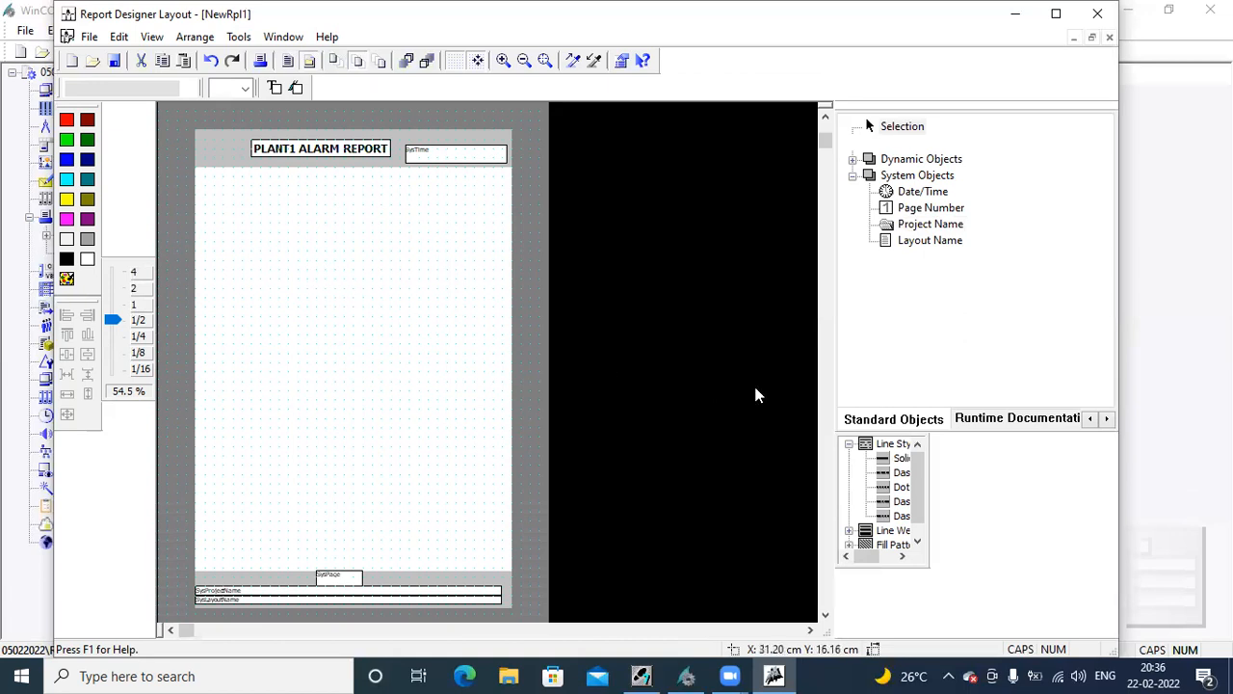
{"action": "left_click", "coordinate": [998, 421]}
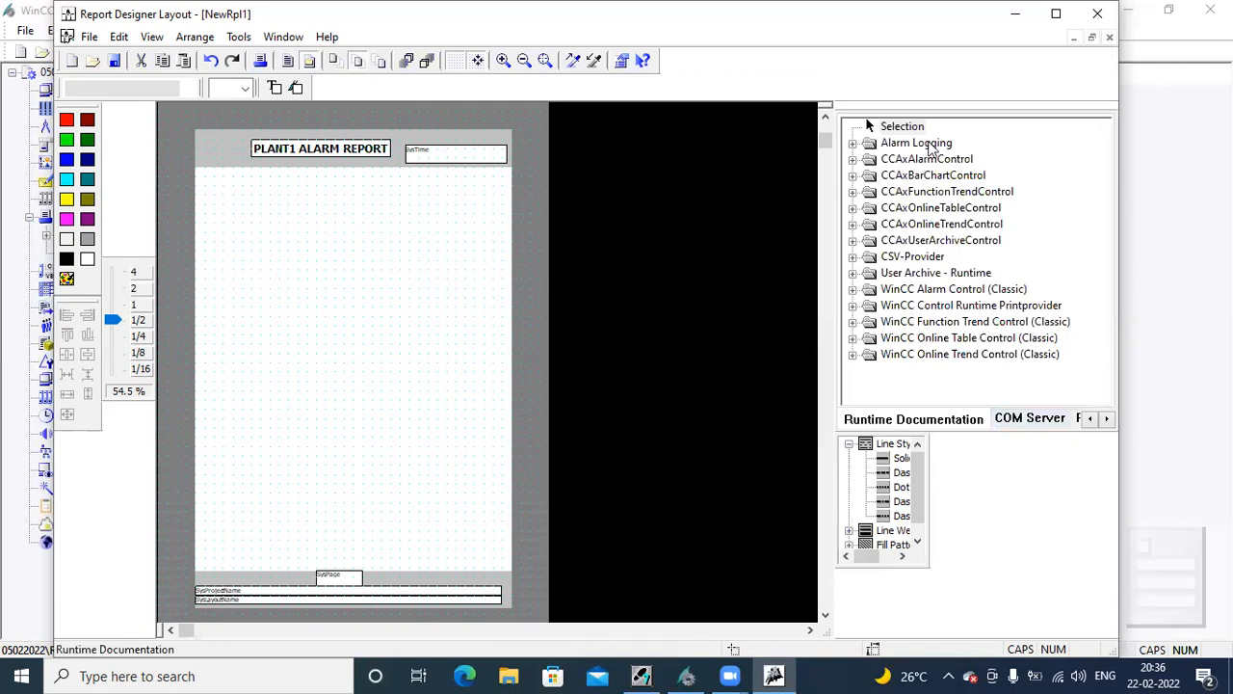
{"action": "left_click", "coordinate": [851, 143]}
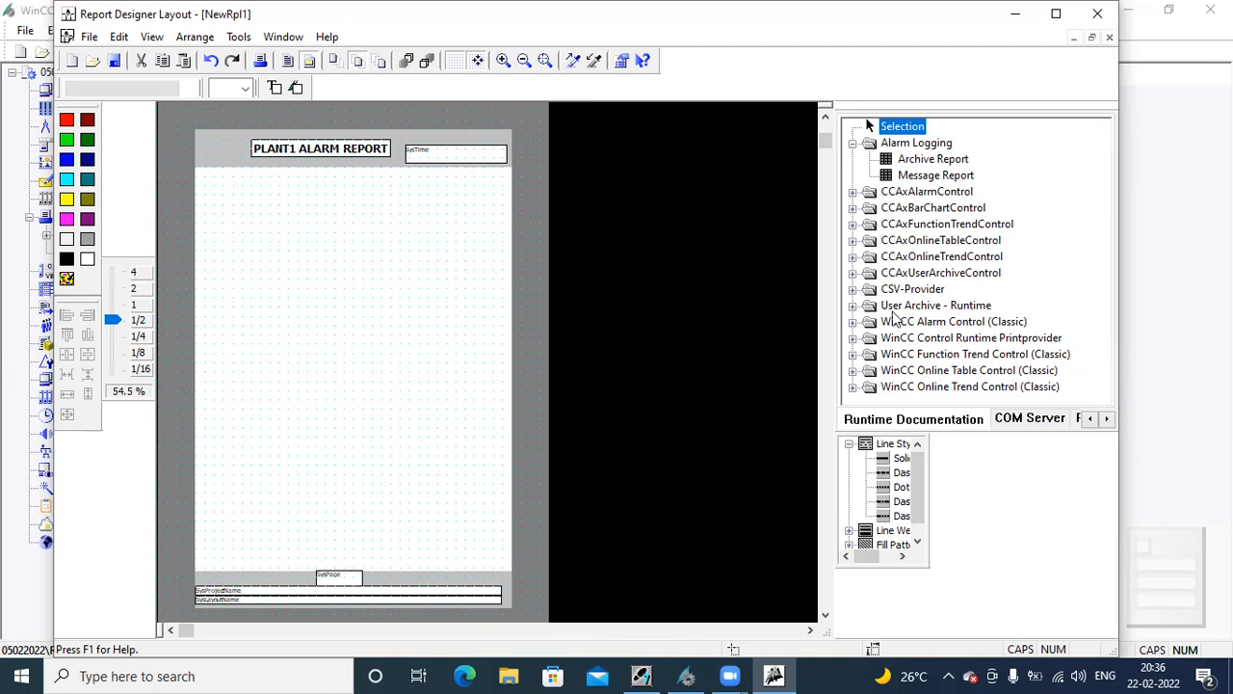
{"action": "left_click", "coordinate": [853, 371]}
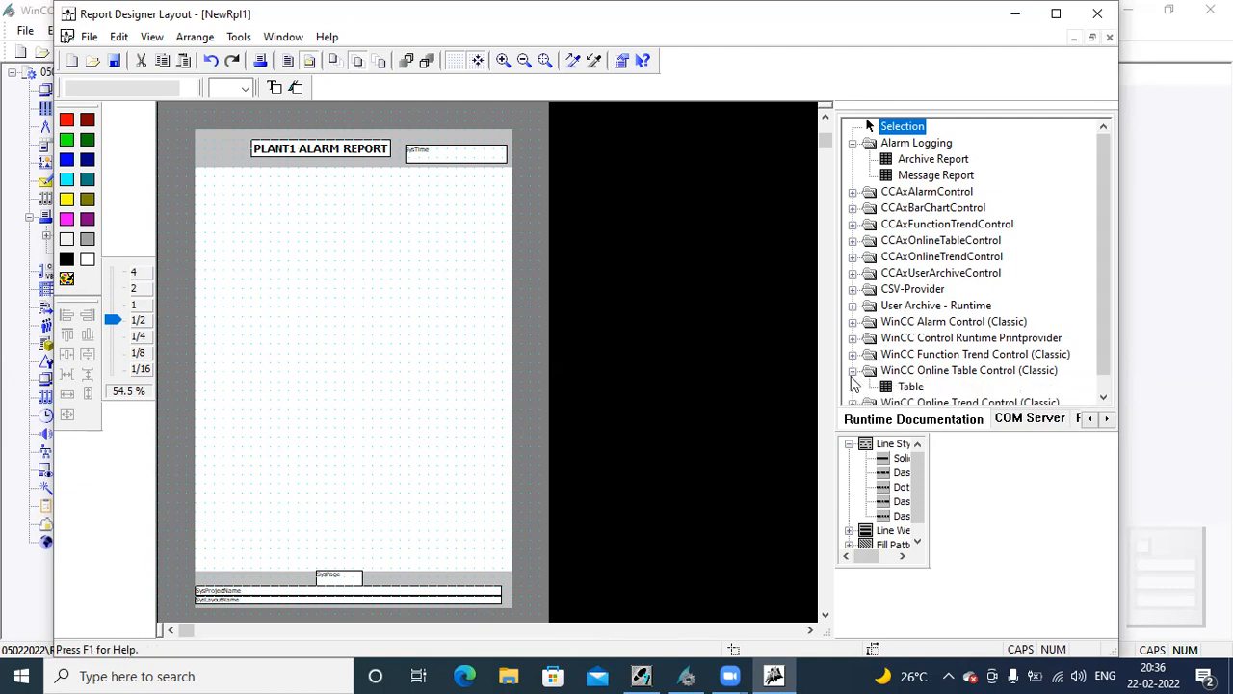
{"action": "left_click", "coordinate": [852, 371]}
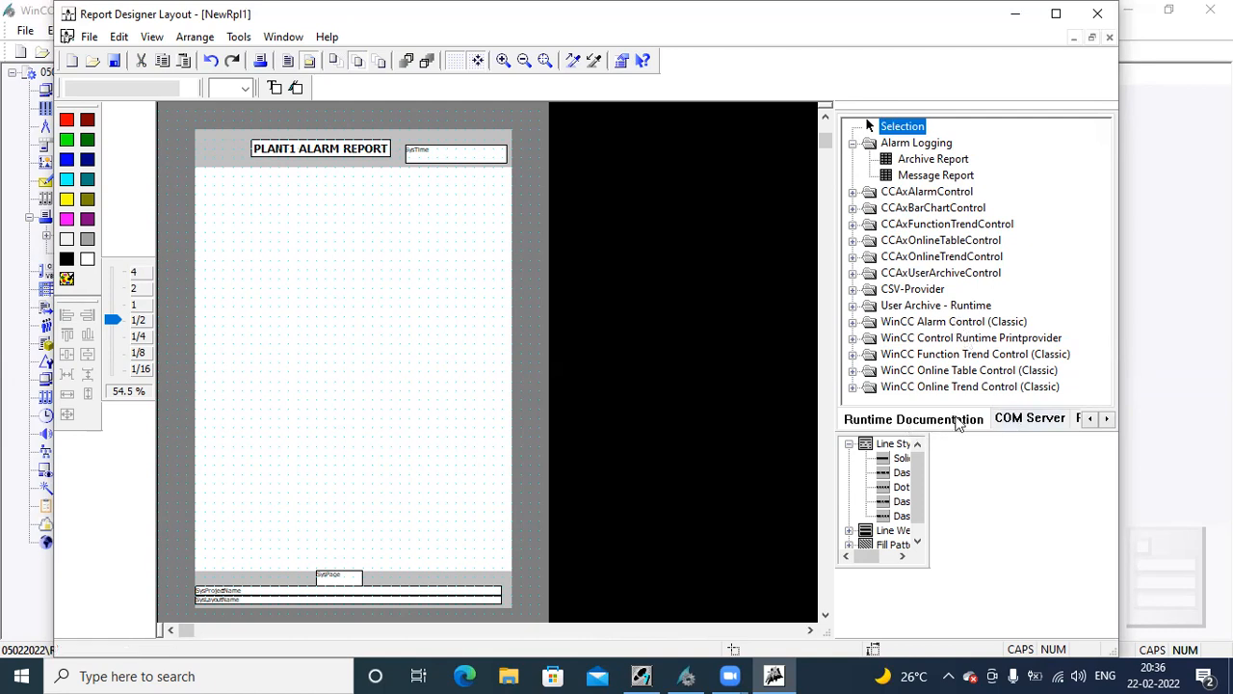
{"action": "left_click", "coordinate": [932, 159]}
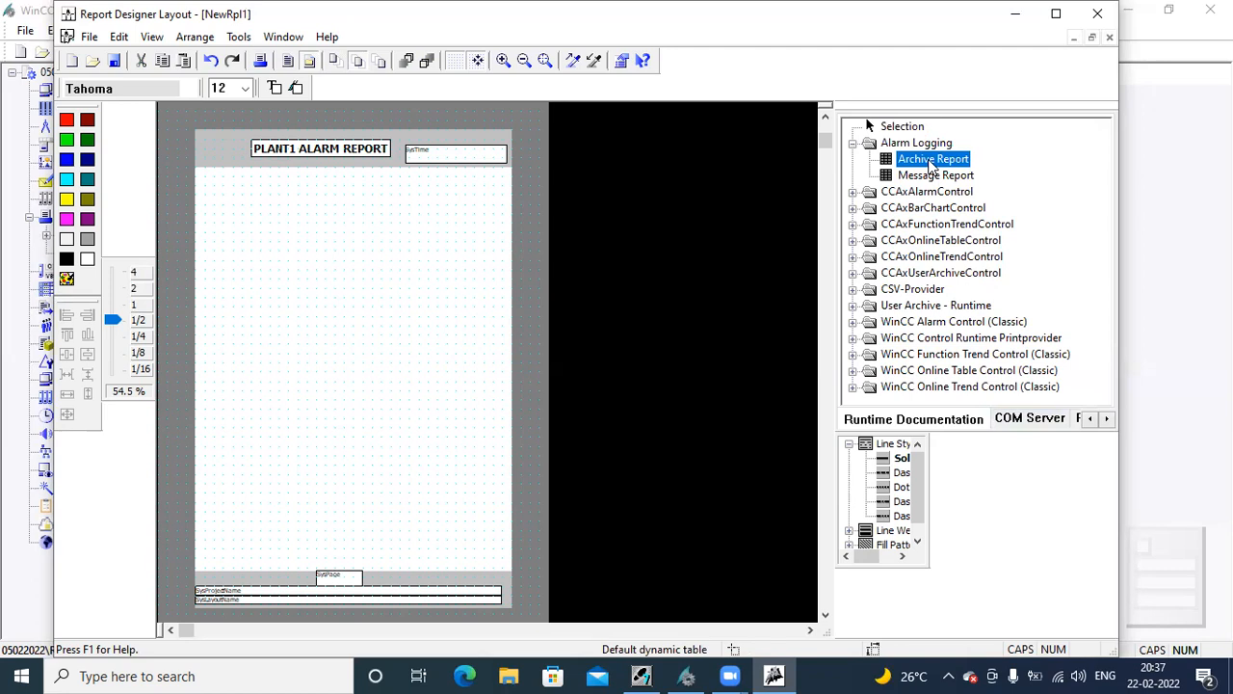
{"action": "left_click", "coordinate": [194, 169]}
{"action": "left_click_drag", "start_coordinate": [229, 209], "coordinate": [513, 572]}
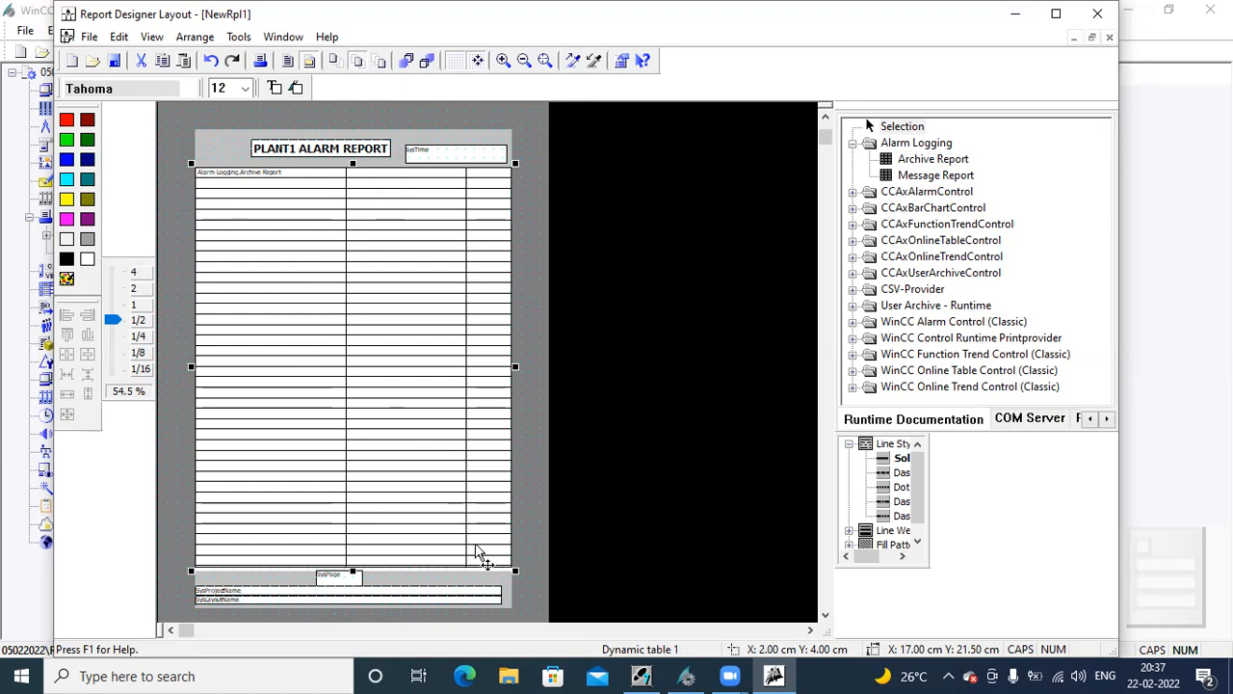
Open the archive report table's connected Selection parameter for editing and move its dialog clear of the page
{"action": "right_click", "coordinate": [338, 279]}
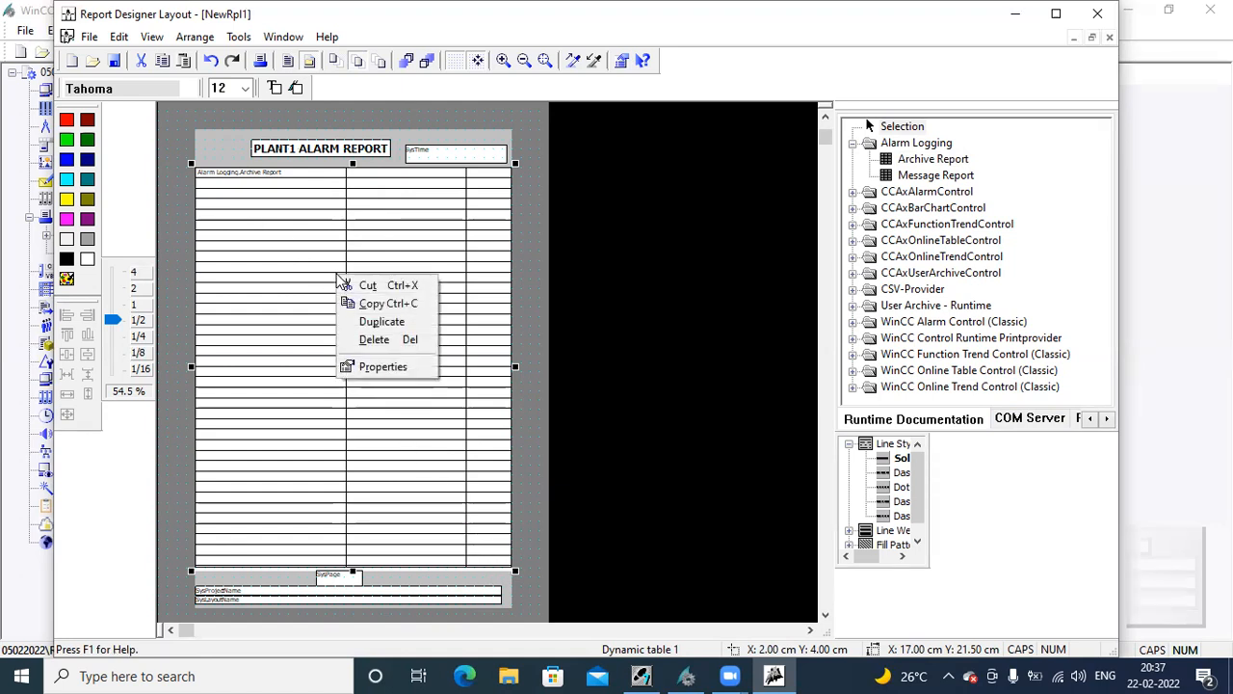
{"action": "left_click", "coordinate": [414, 374]}
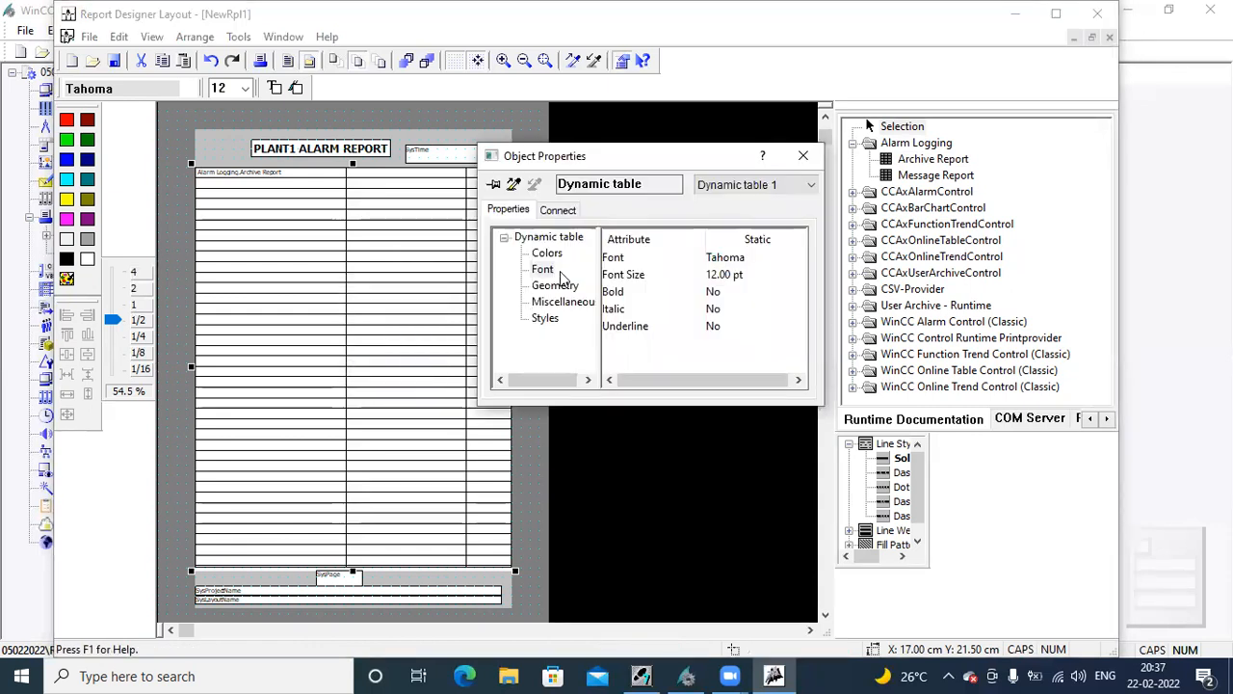
{"action": "left_click", "coordinate": [569, 214]}
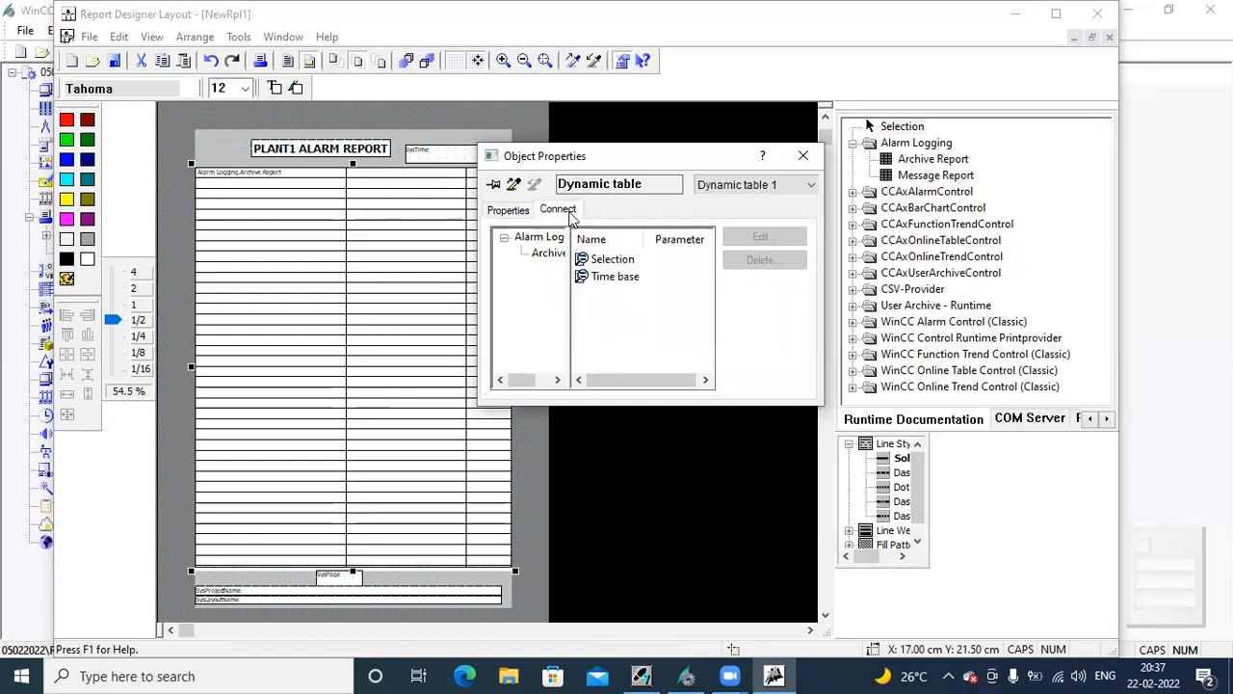
{"action": "left_click", "coordinate": [609, 260]}
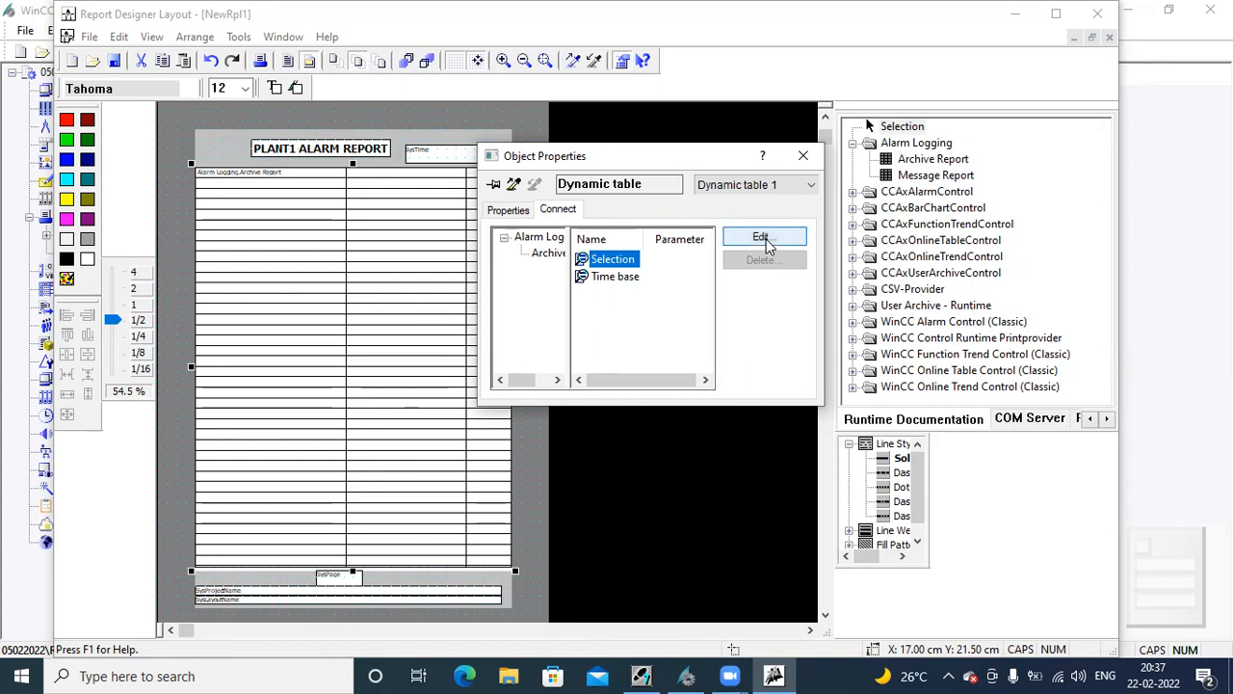
{"action": "left_click", "coordinate": [766, 243]}
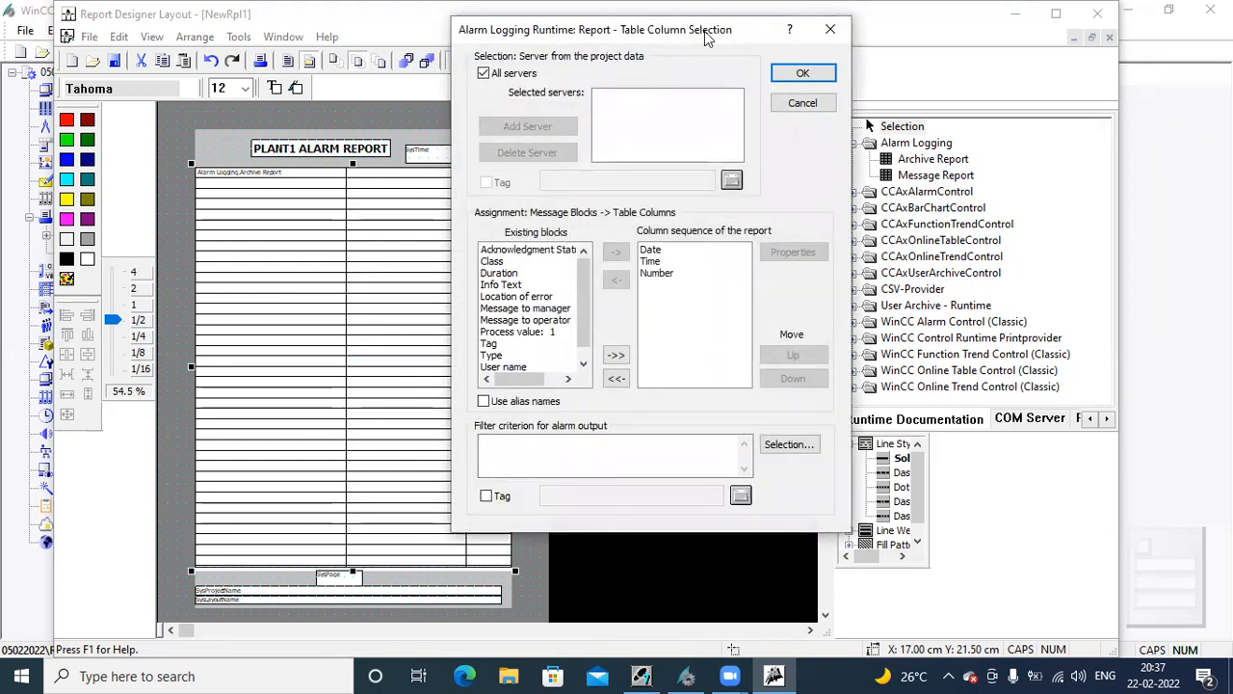
{"action": "left_click_drag", "start_coordinate": [716, 37], "coordinate": [796, 90]}
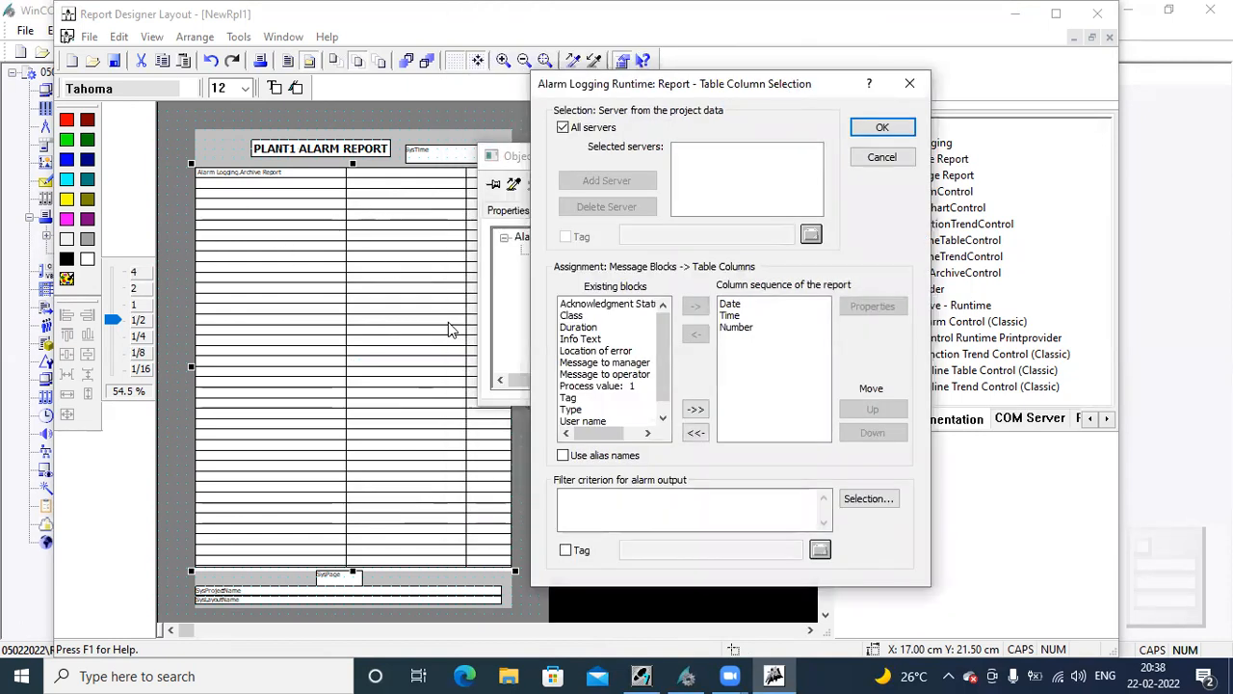
Add the Acknowledgment Status, Info Text, Location of error and Type blocks to the report's column sequence and confirm
{"action": "left_click", "coordinate": [619, 304]}
{"action": "left_click", "coordinate": [694, 306]}
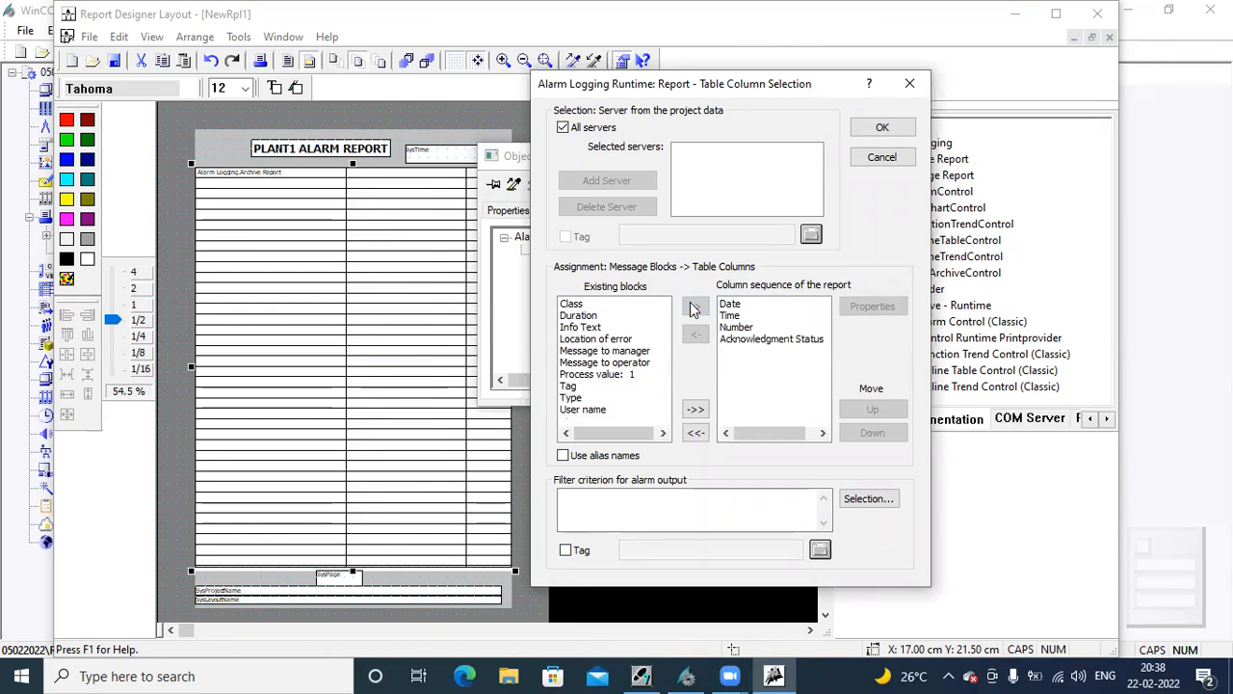
{"action": "left_click", "coordinate": [581, 327]}
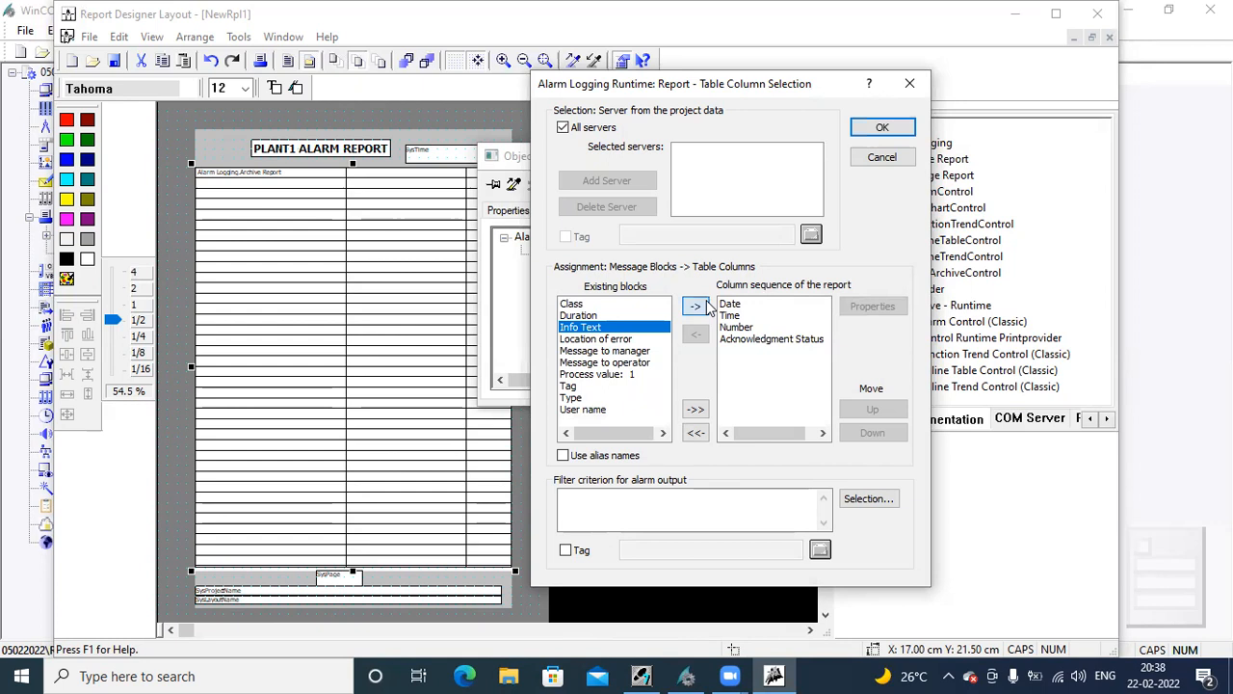
{"action": "left_click", "coordinate": [696, 306]}
{"action": "left_click", "coordinate": [590, 327]}
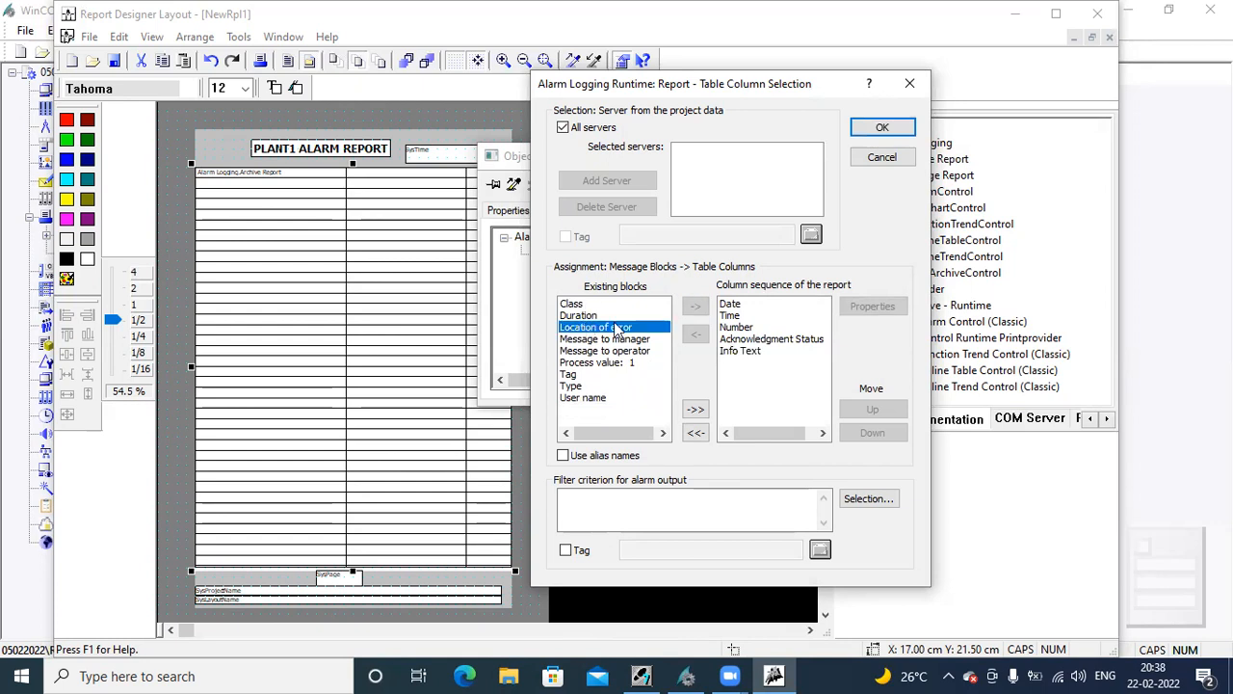
{"action": "left_click", "coordinate": [696, 306]}
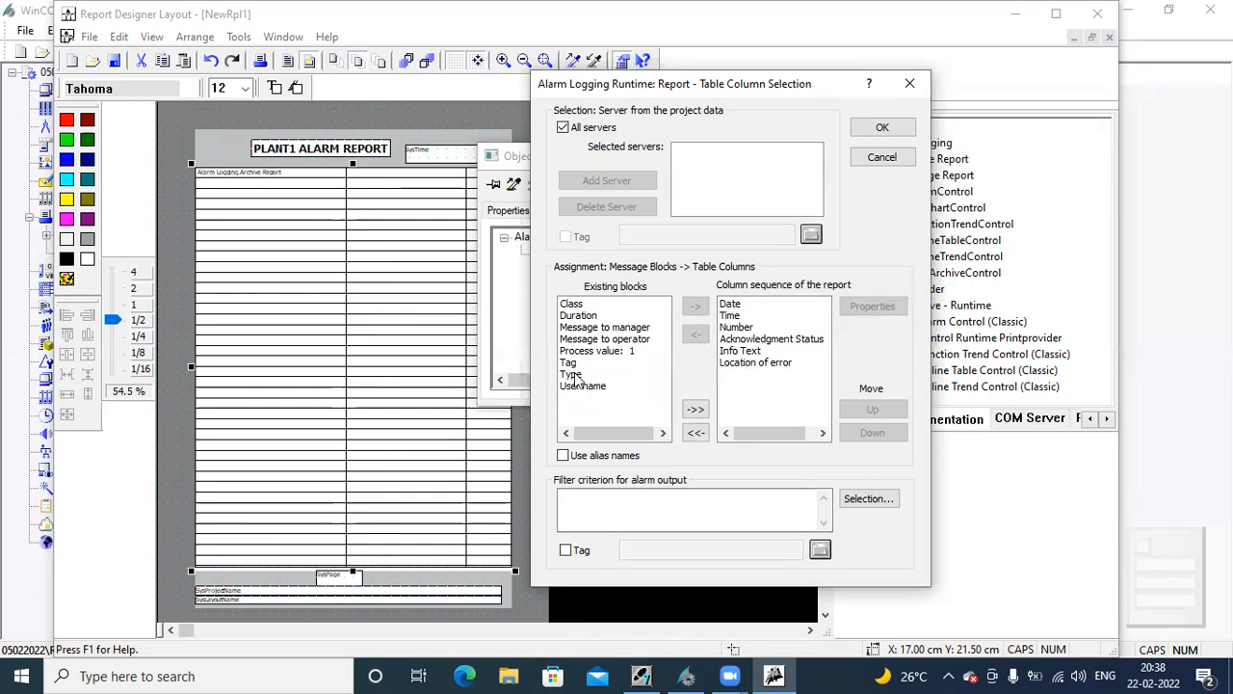
{"action": "left_click", "coordinate": [572, 373]}
{"action": "left_click", "coordinate": [695, 307]}
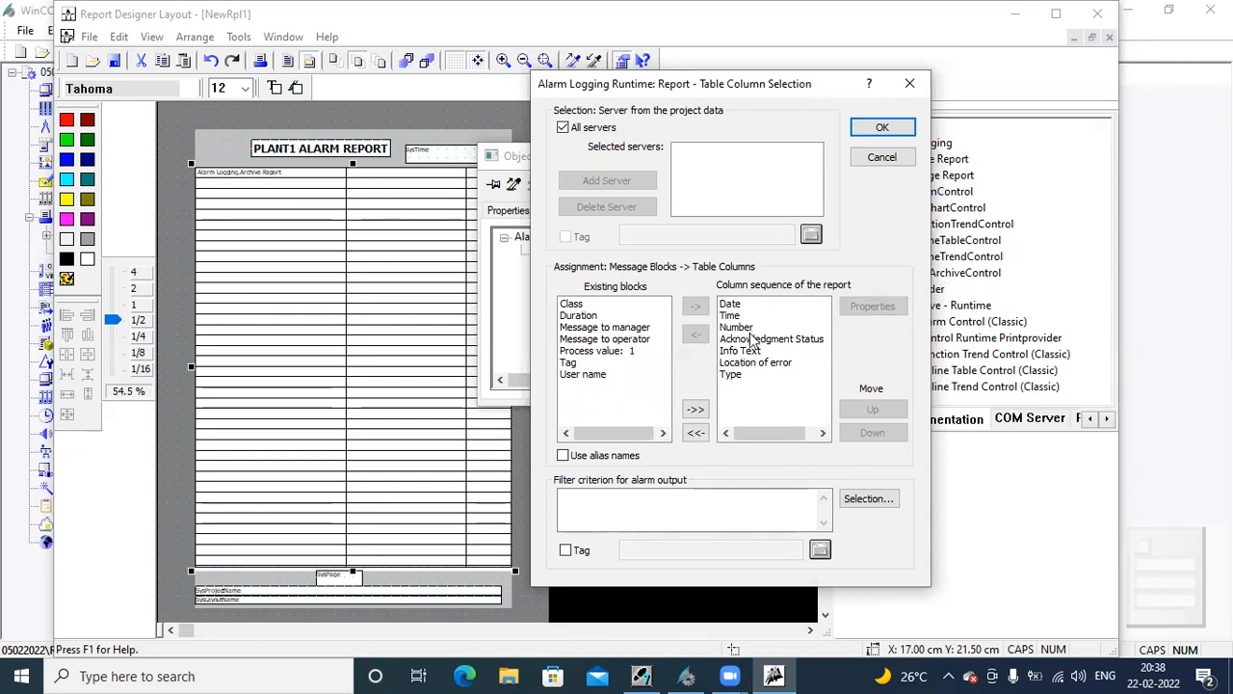
{"action": "left_click", "coordinate": [881, 128]}
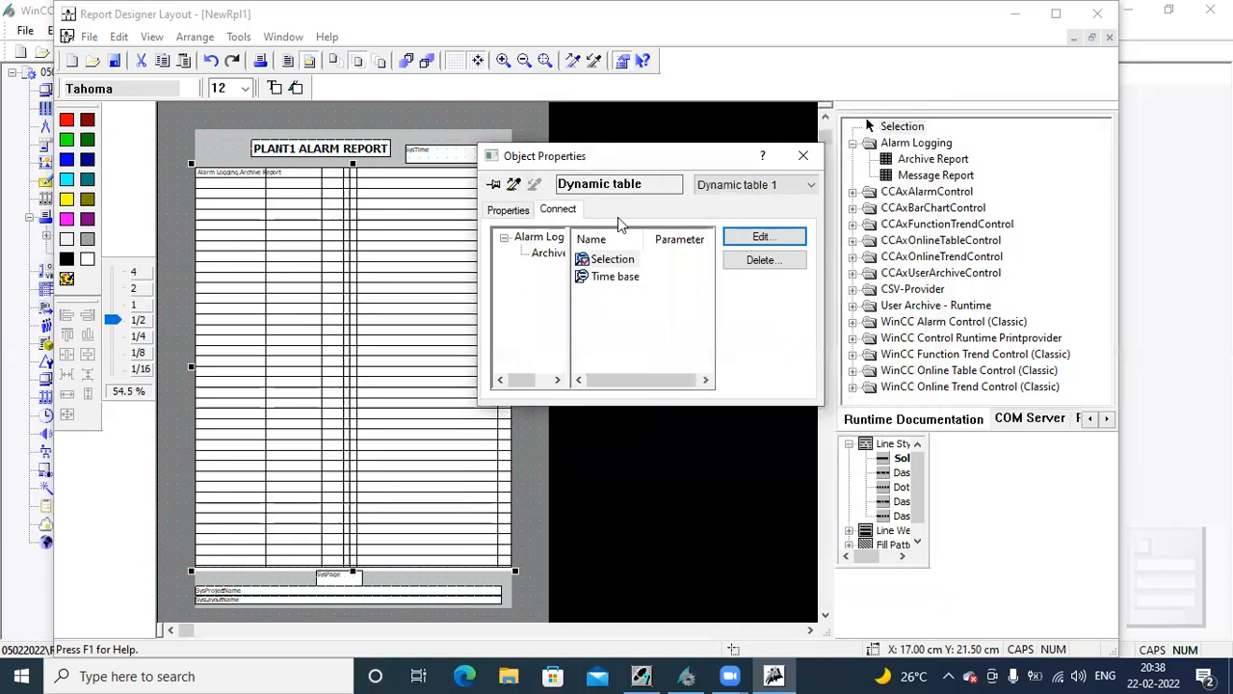
In the archive report table's geometry, set the relative width of column 03 to 15, keeping column 02 at 3
{"action": "left_click", "coordinate": [508, 211]}
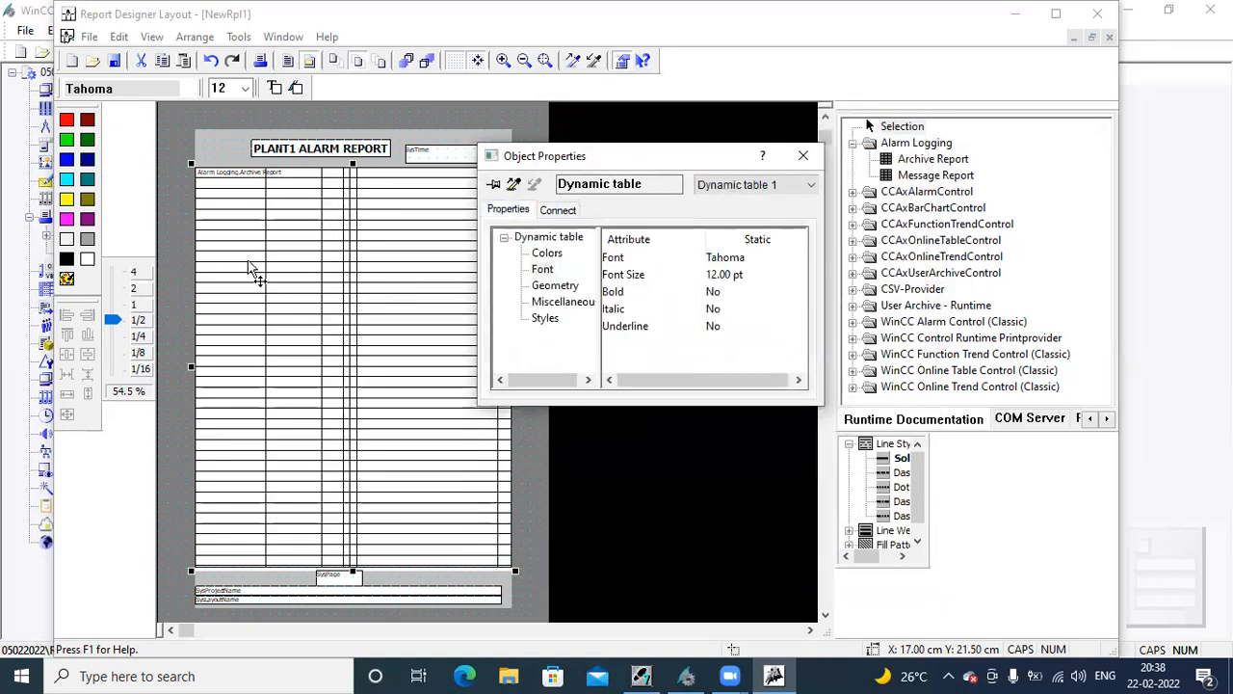
{"action": "left_click", "coordinate": [328, 310]}
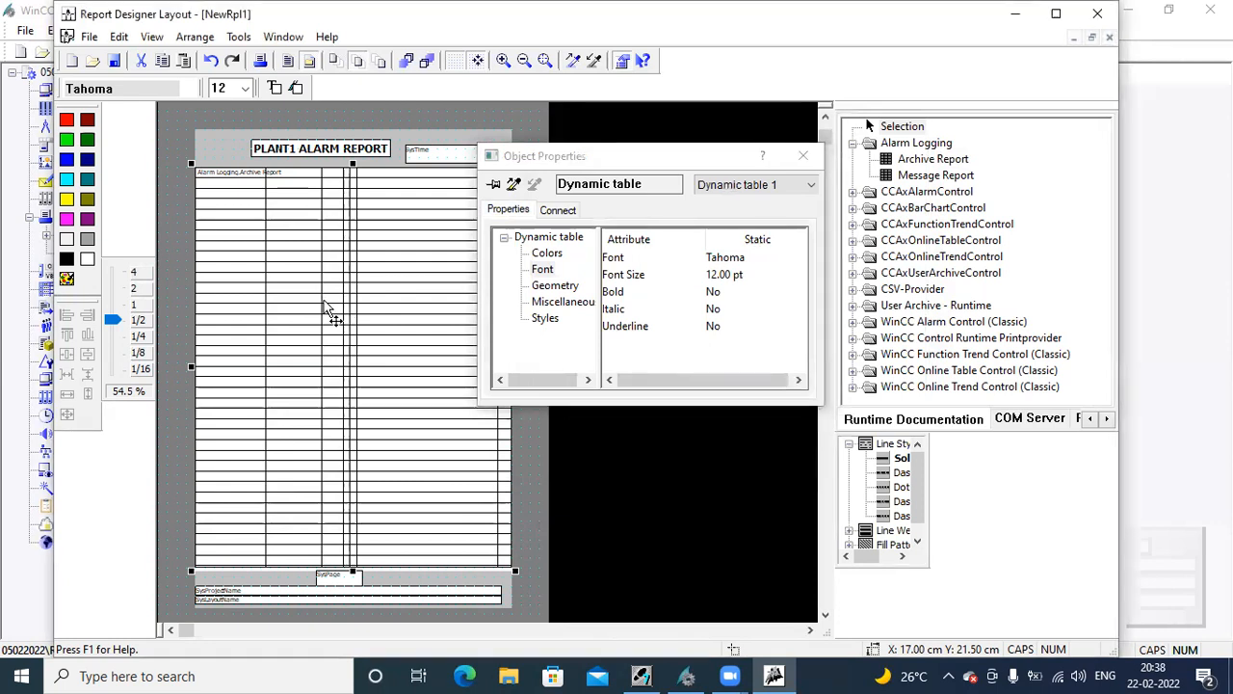
{"action": "left_click", "coordinate": [553, 287]}
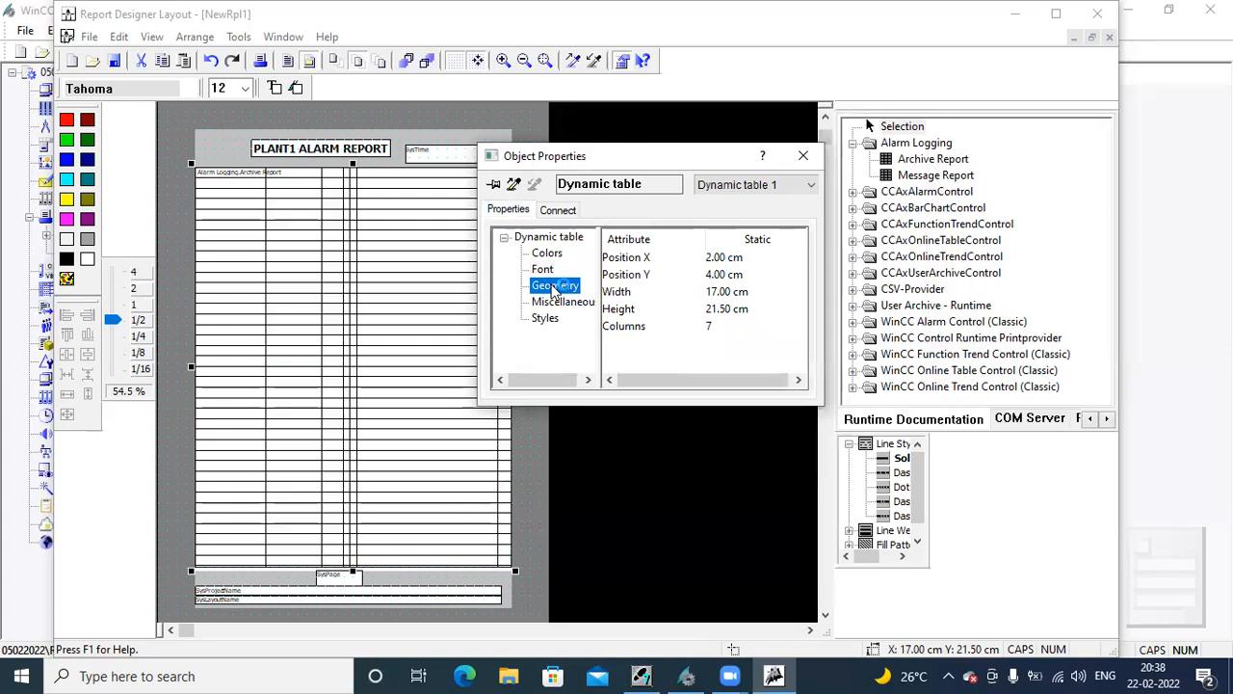
{"action": "double_click", "coordinate": [715, 329]}
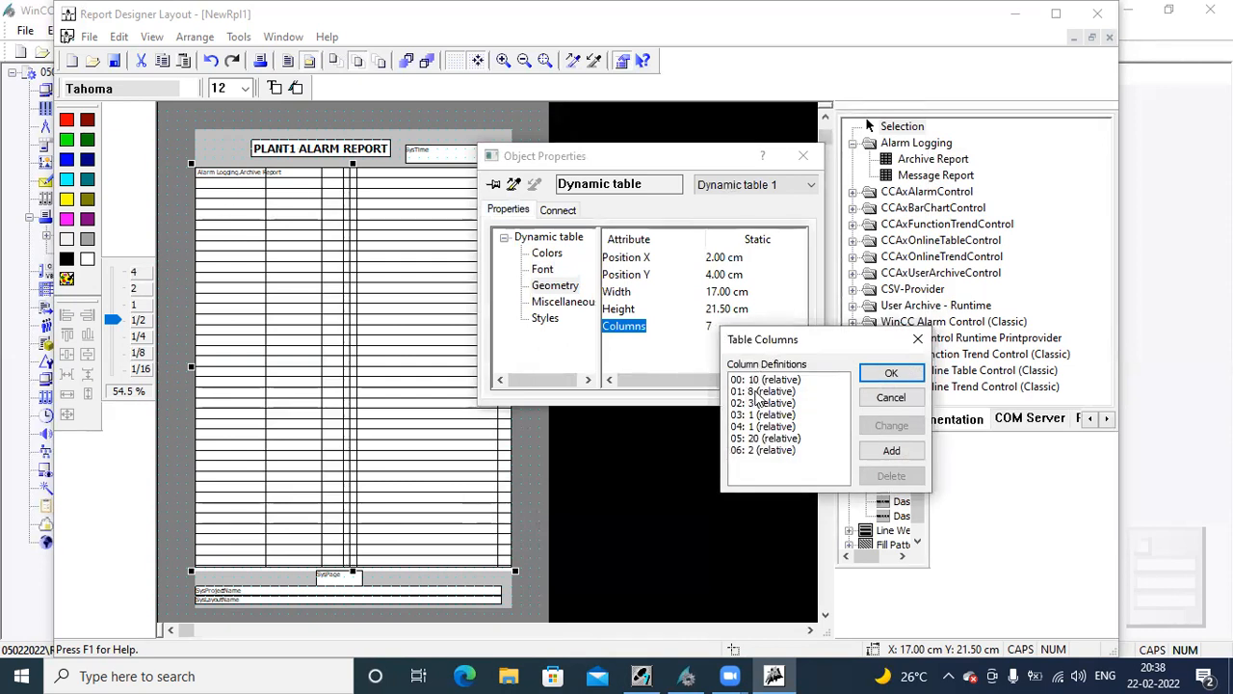
{"action": "left_click", "coordinate": [761, 403]}
{"action": "left_click", "coordinate": [891, 425]}
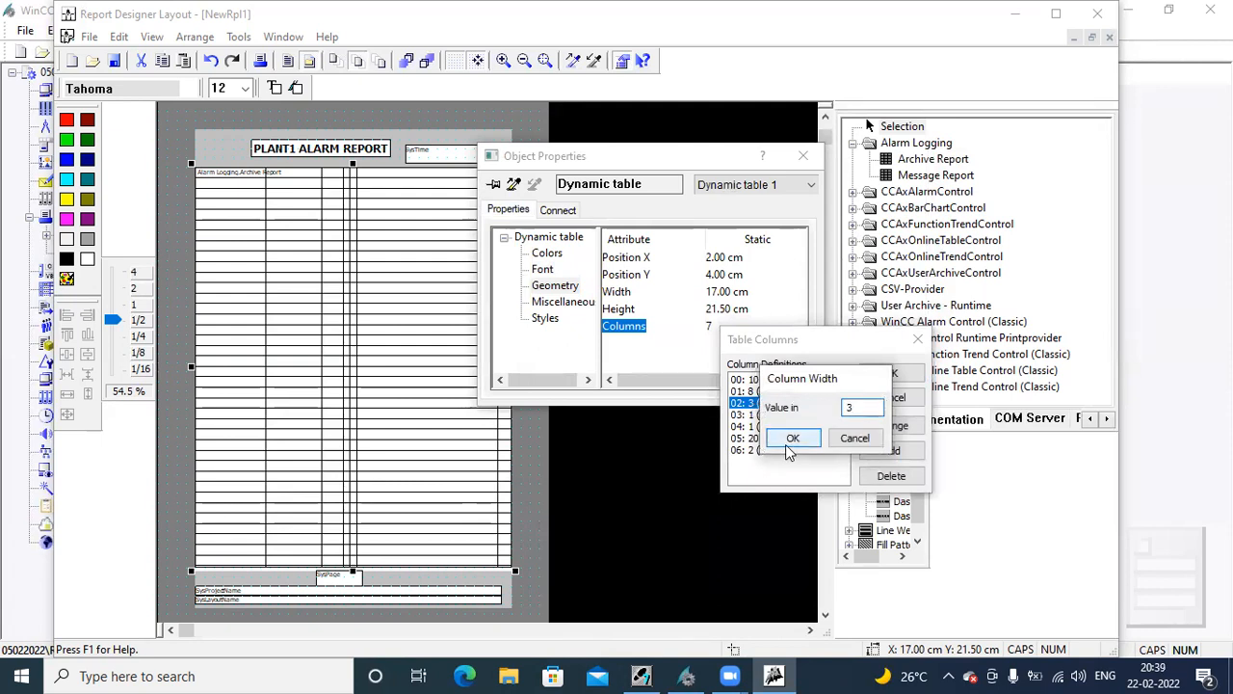
{"action": "left_click", "coordinate": [785, 442]}
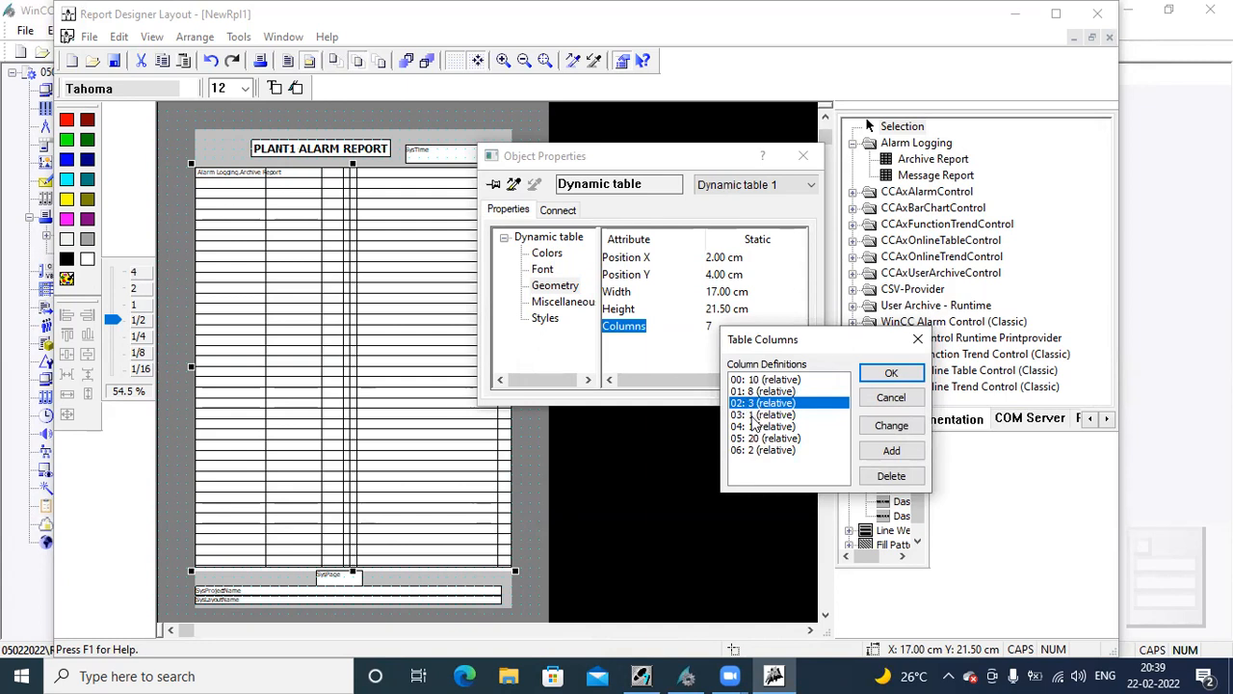
{"action": "double_click", "coordinate": [754, 415]}
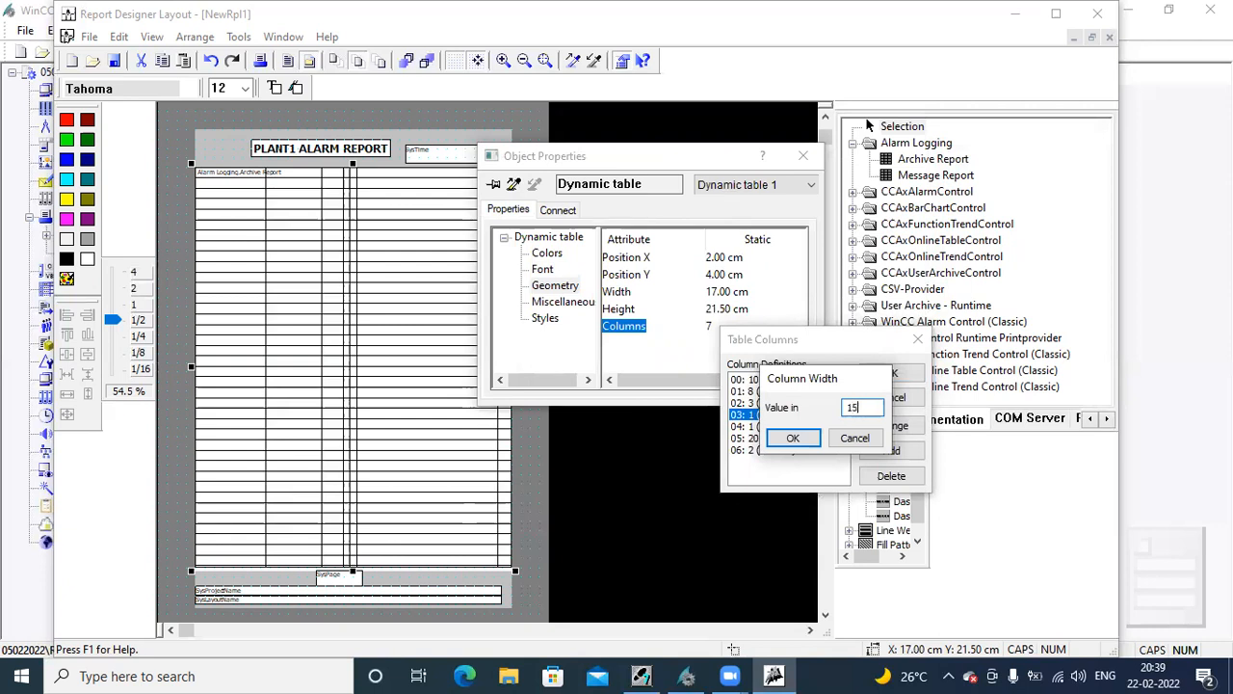
{"action": "key", "text": "Return"}
Set the relative width of column 04 in the archive report table to 15
{"action": "left_click", "coordinate": [760, 427]}
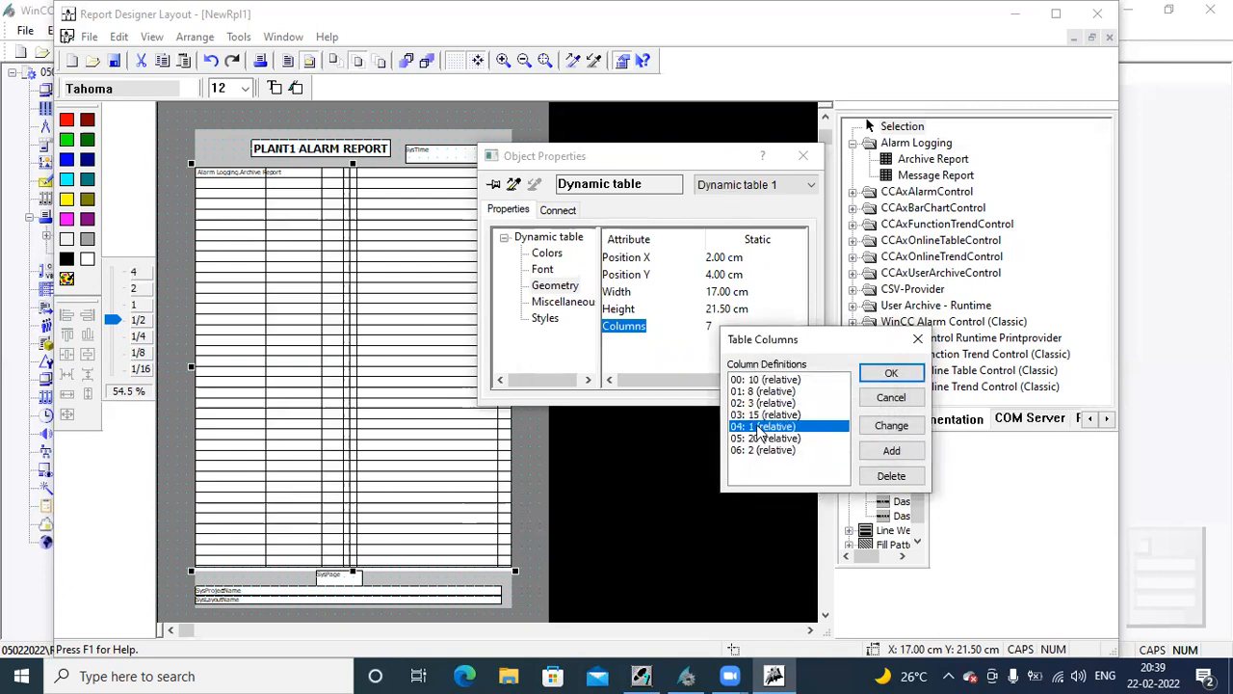
{"action": "double_click", "coordinate": [760, 428]}
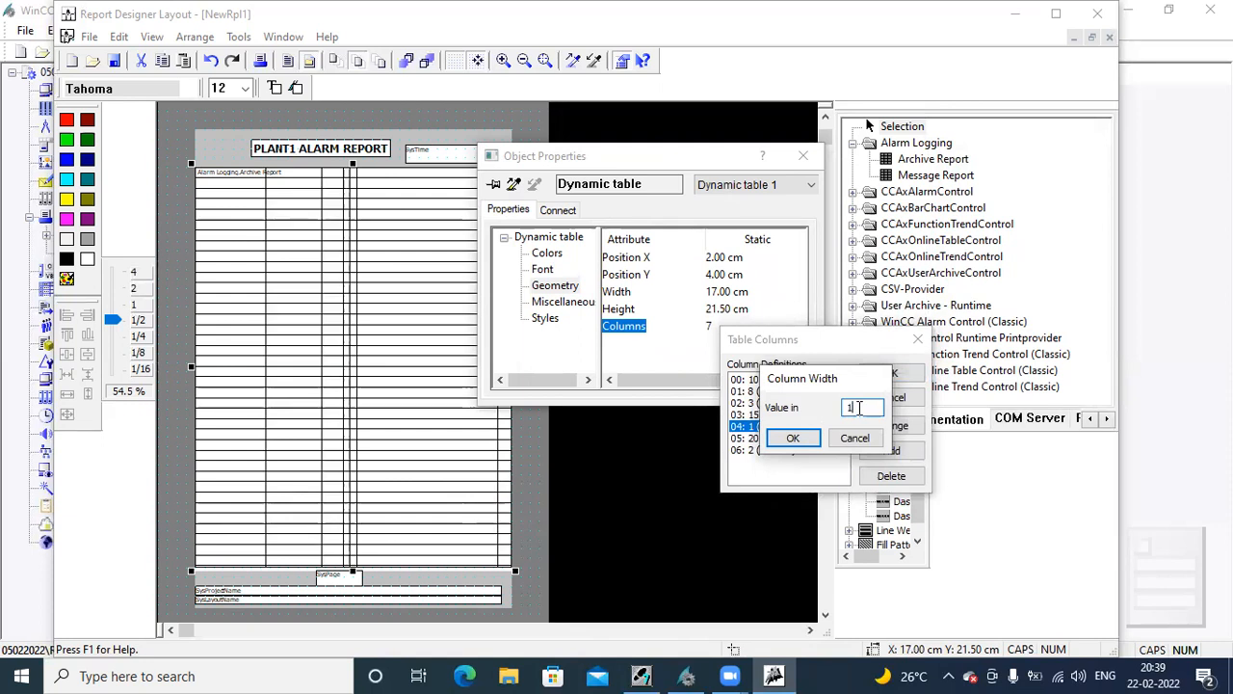
{"action": "key", "text": "BackSpace"}
{"action": "type", "text": "5"}
{"action": "left_click", "coordinate": [793, 439]}
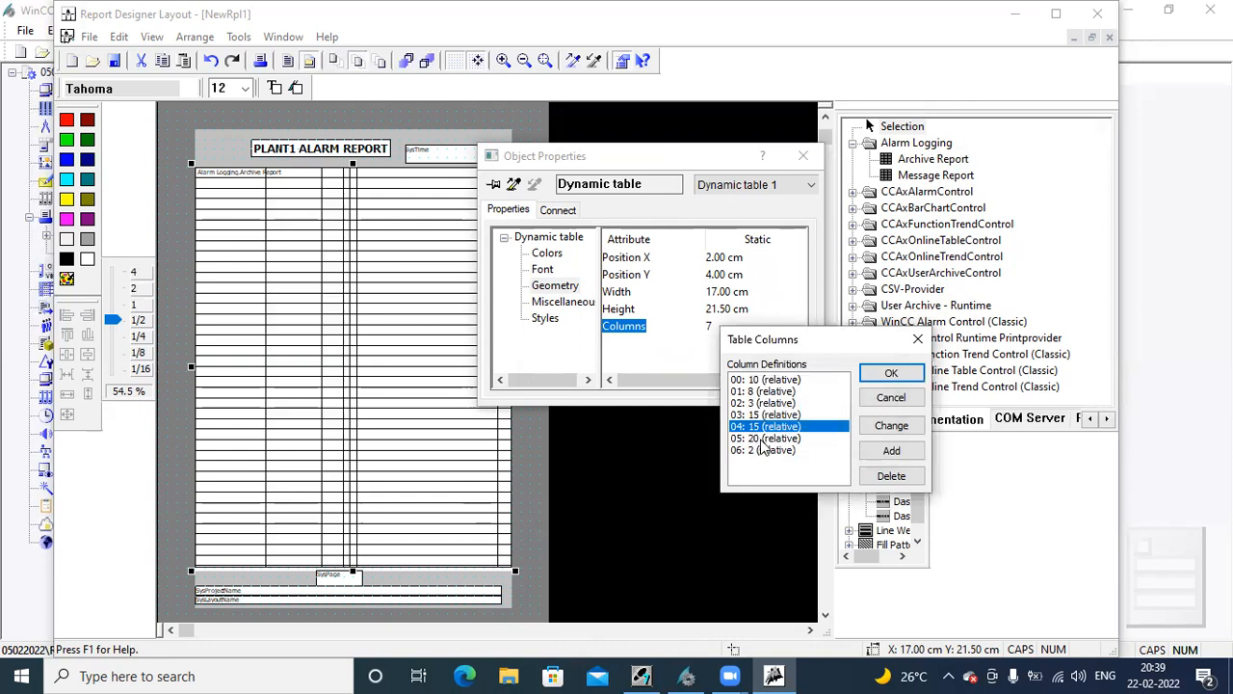
Set the relative width of column 06 to 20, apply the column definitions and close the table's object properties
{"action": "double_click", "coordinate": [761, 450]}
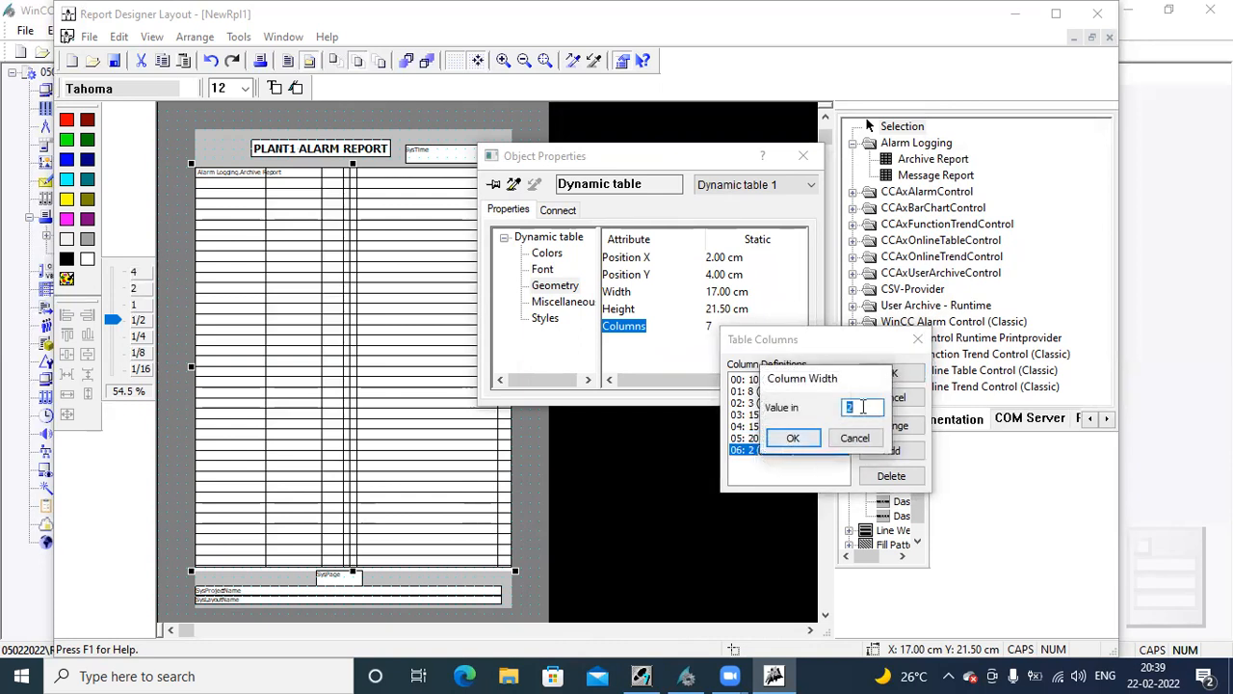
{"action": "type", "text": "0"}
{"action": "left_click", "coordinate": [805, 440]}
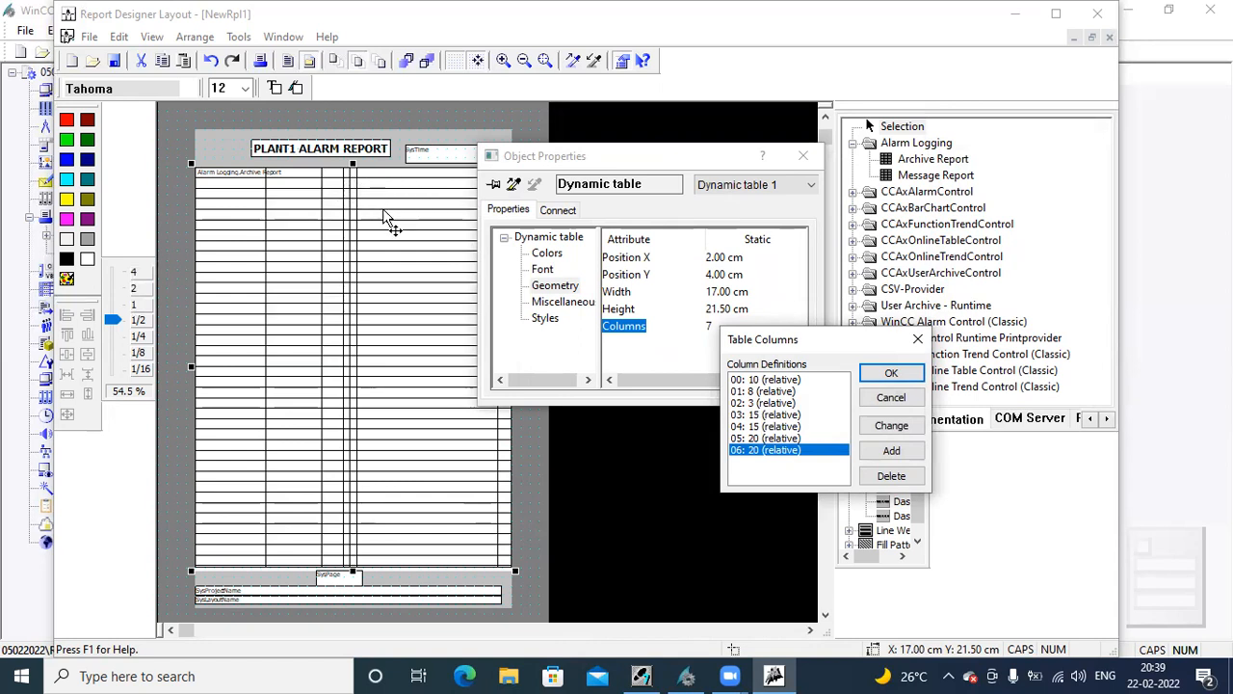
{"action": "left_click", "coordinate": [909, 376]}
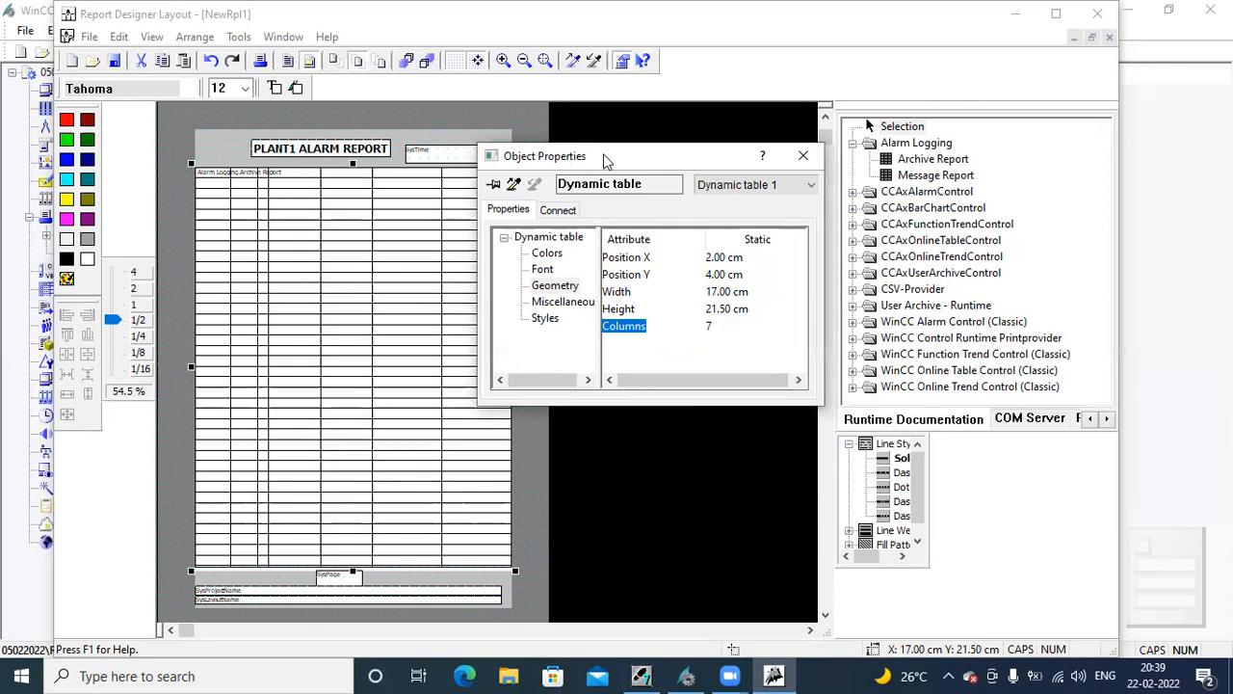
{"action": "left_click_drag", "start_coordinate": [605, 157], "coordinate": [619, 285]}
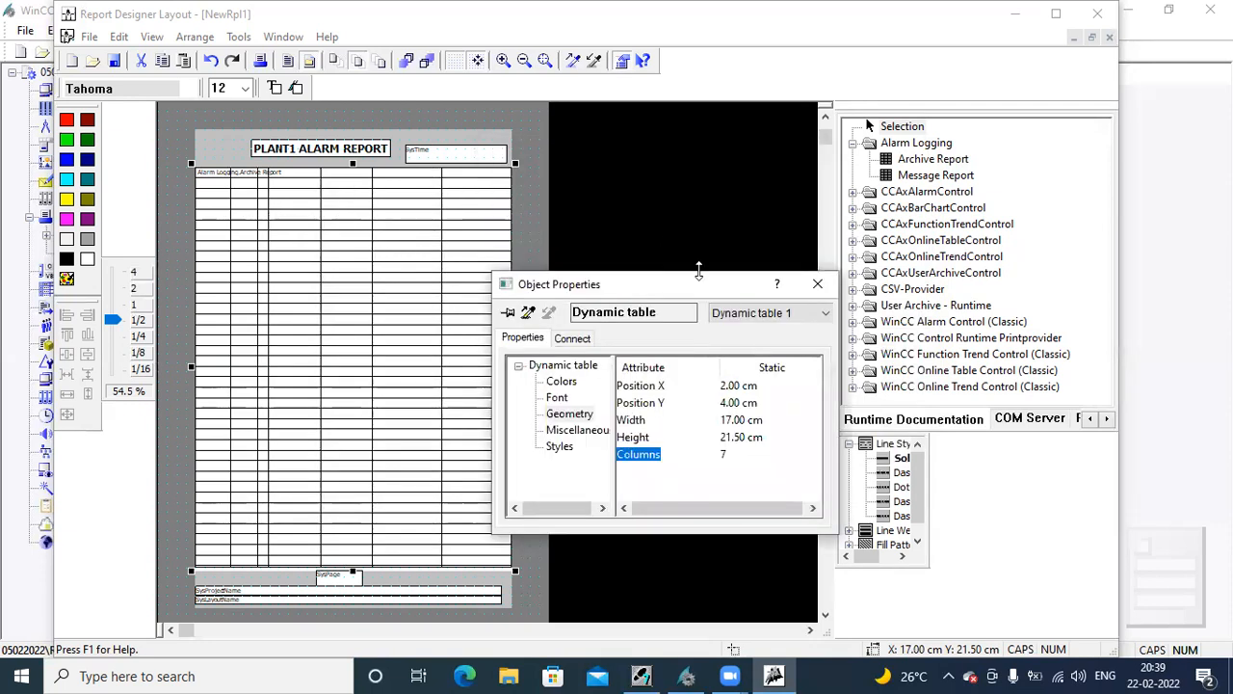
{"action": "left_click", "coordinate": [817, 283]}
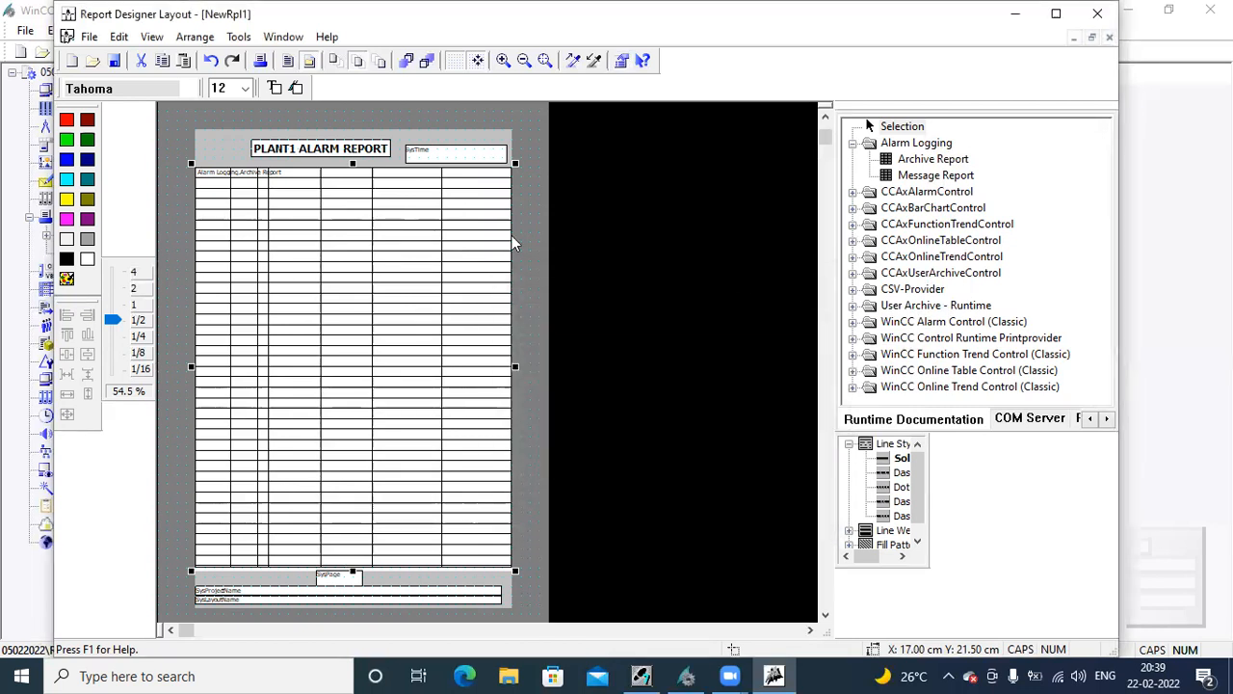
Save the report layout in the project's enu folder under the file name REPORT123
{"action": "left_click", "coordinate": [115, 63]}
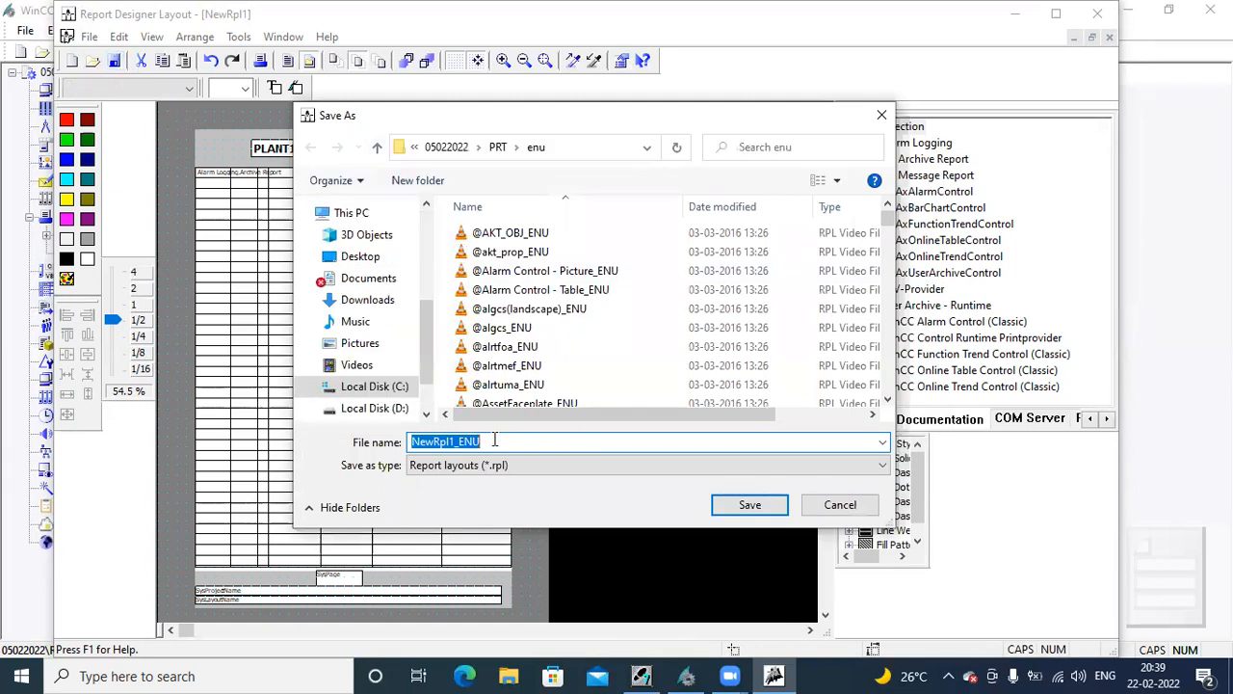
{"action": "type", "text": "REPORT123"}
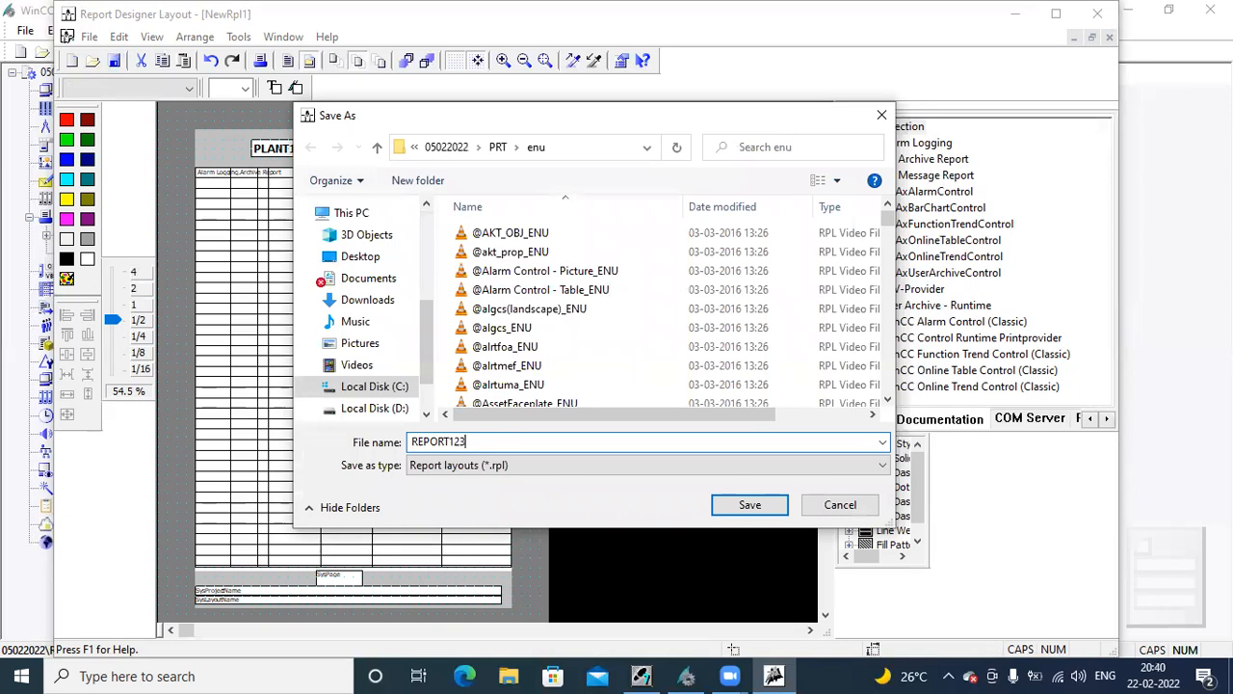
{"action": "left_click", "coordinate": [750, 507]}
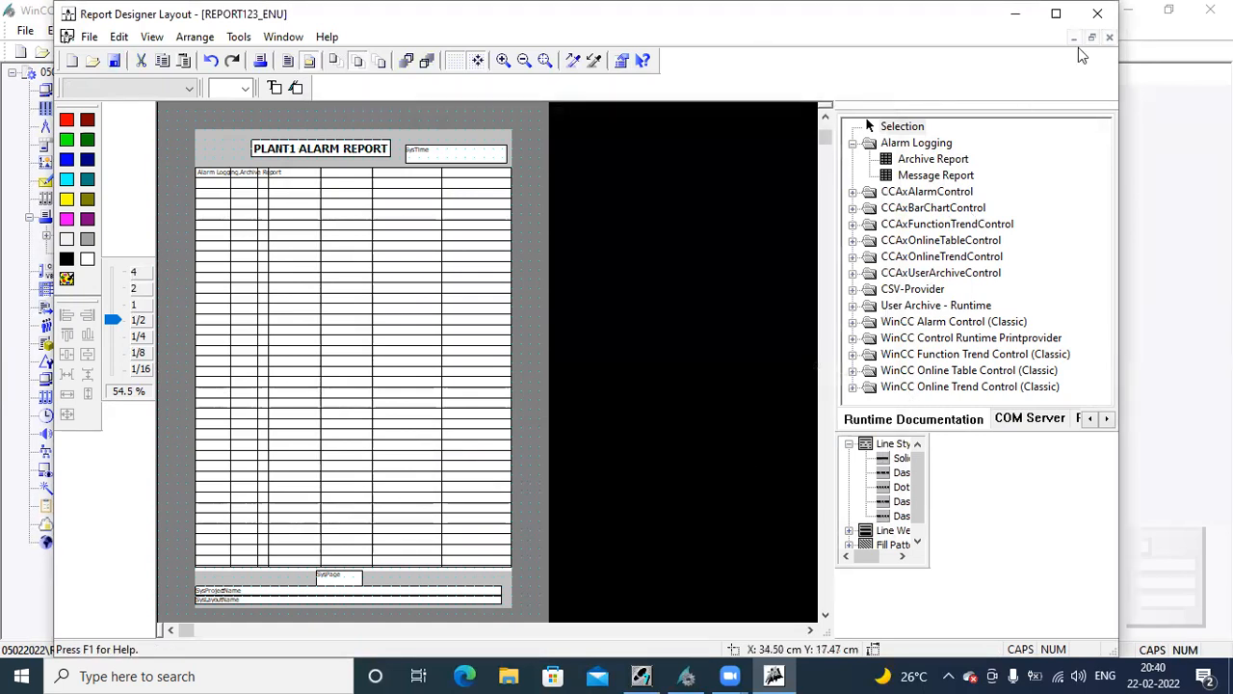
{"action": "left_click", "coordinate": [1015, 13]}
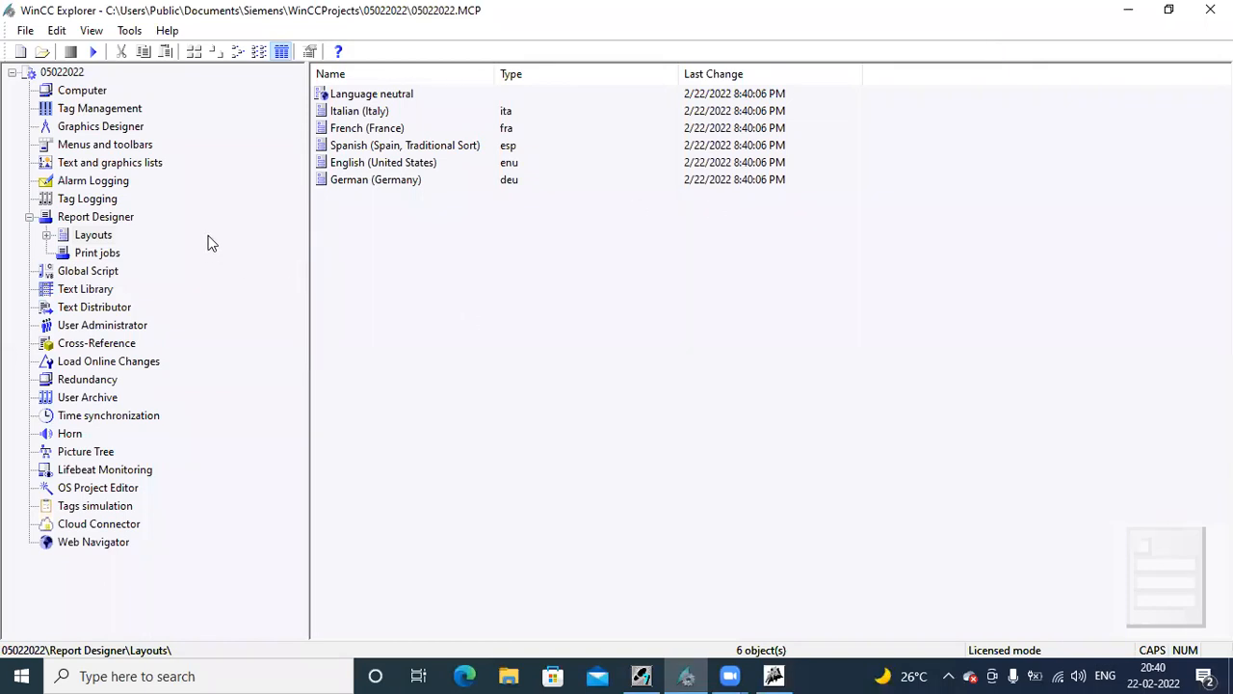
{"action": "left_click", "coordinate": [98, 252]}
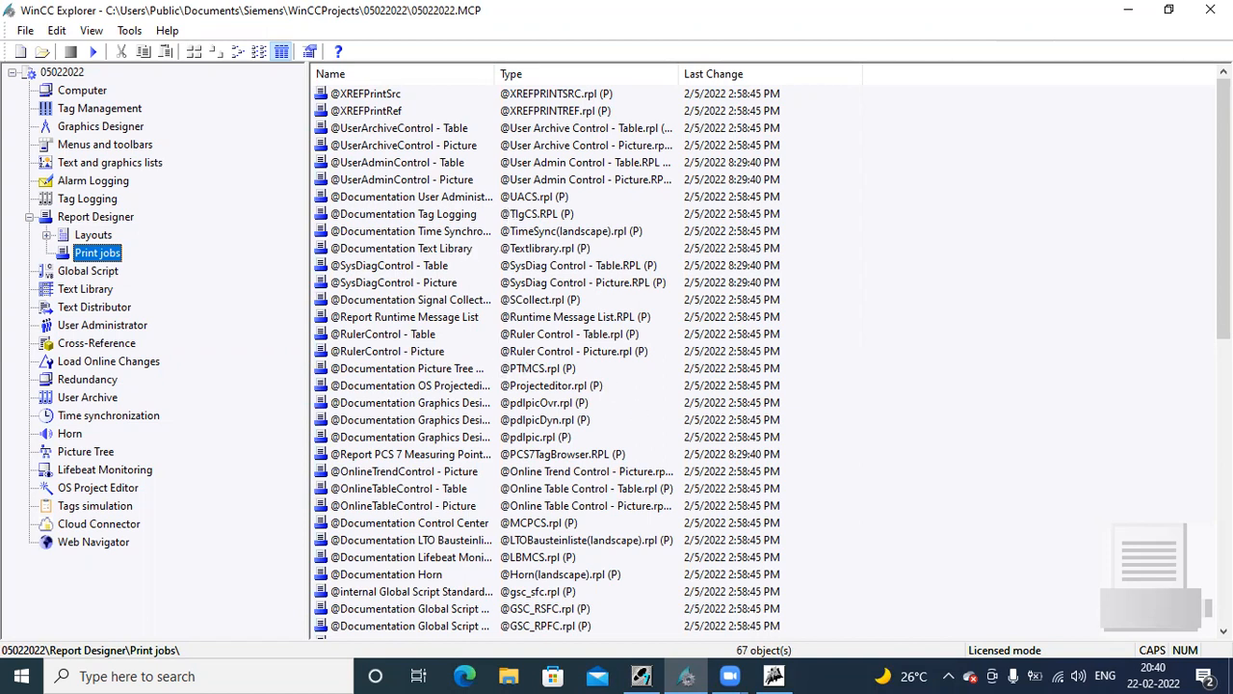
{"action": "left_click_drag", "start_coordinate": [1224, 202], "coordinate": [1224, 447]}
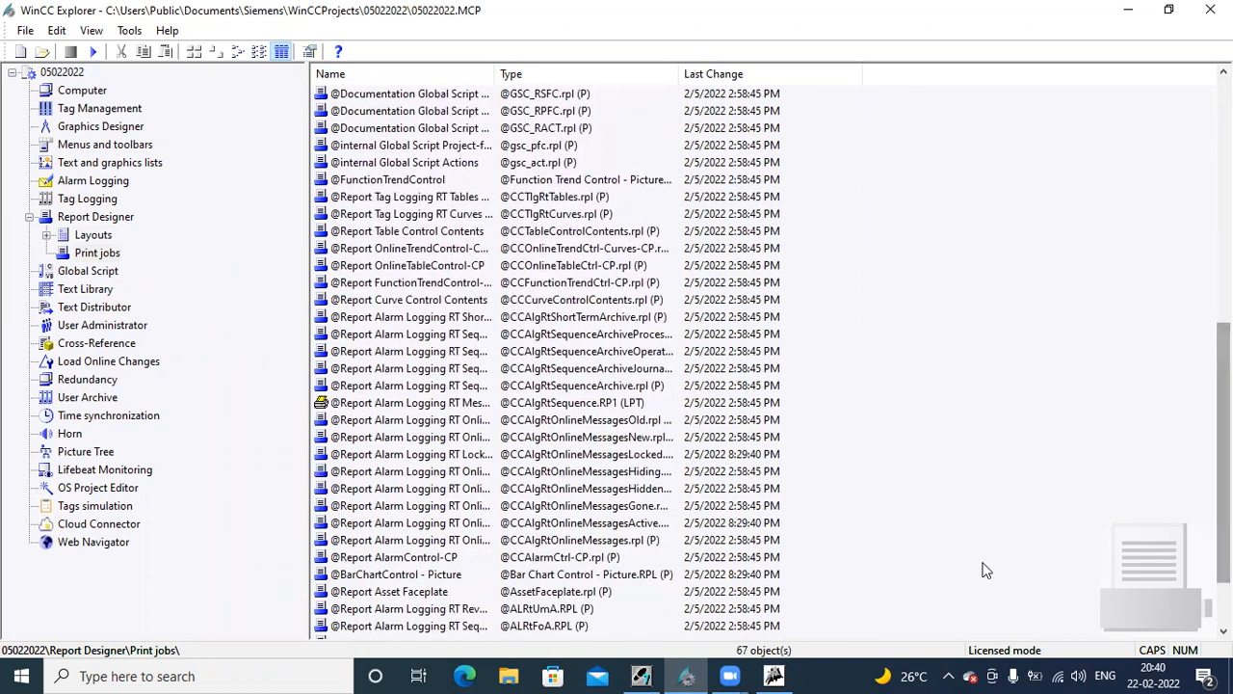
{"action": "left_click", "coordinate": [421, 409]}
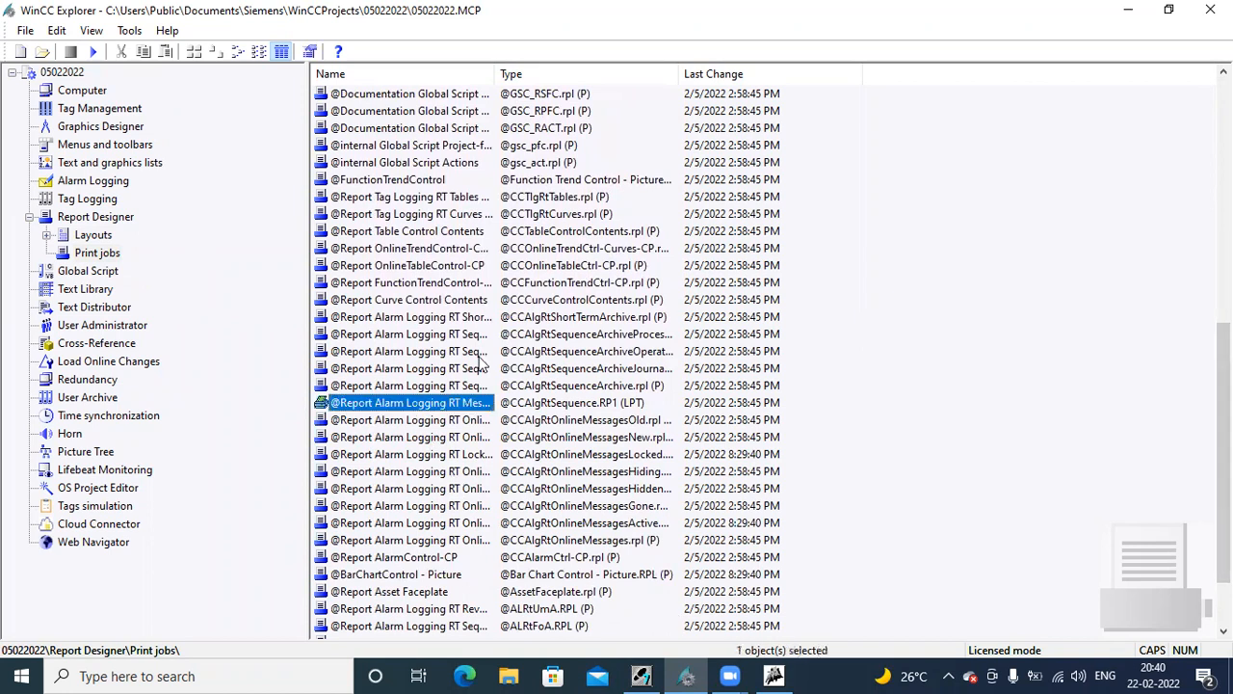
{"action": "left_click_drag", "start_coordinate": [494, 73], "coordinate": [571, 74]}
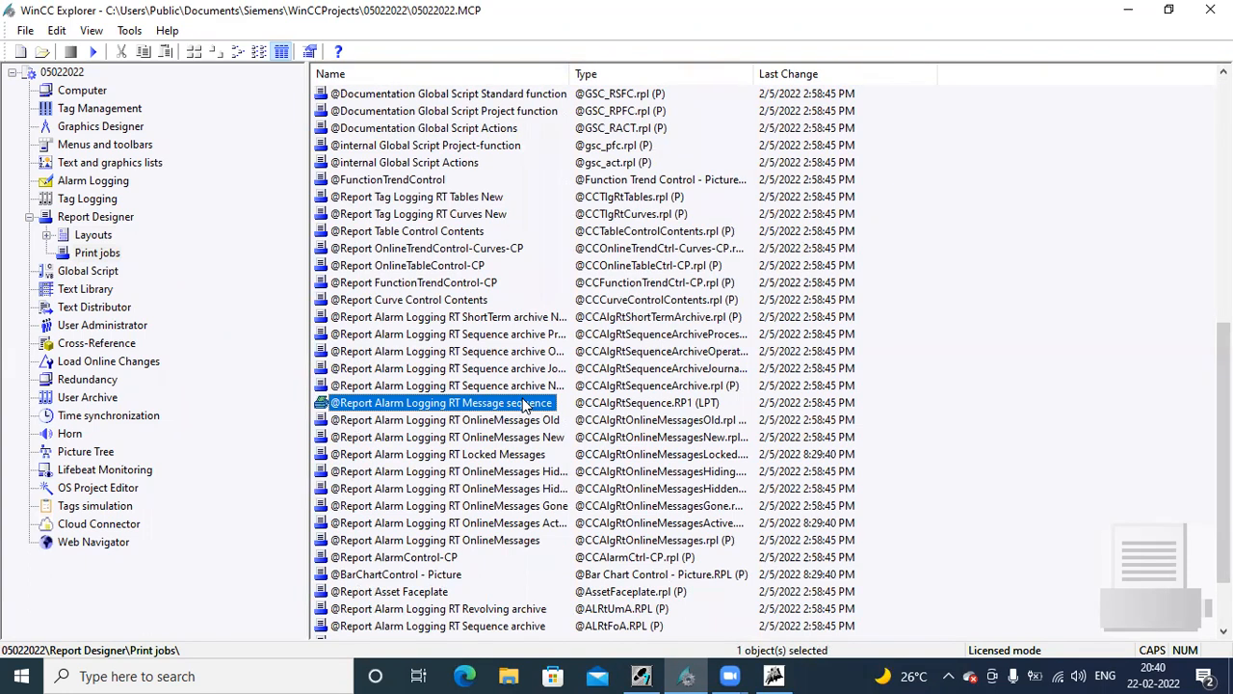
{"action": "right_click", "coordinate": [524, 405]}
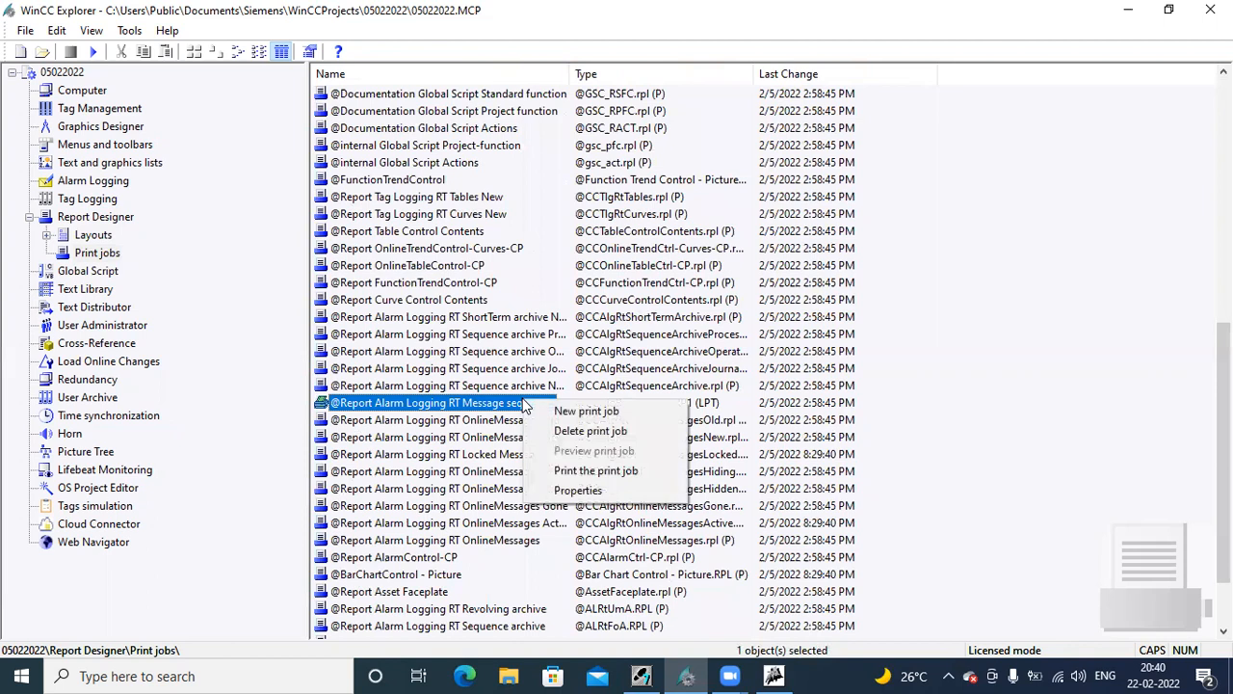
{"action": "left_click", "coordinate": [559, 493]}
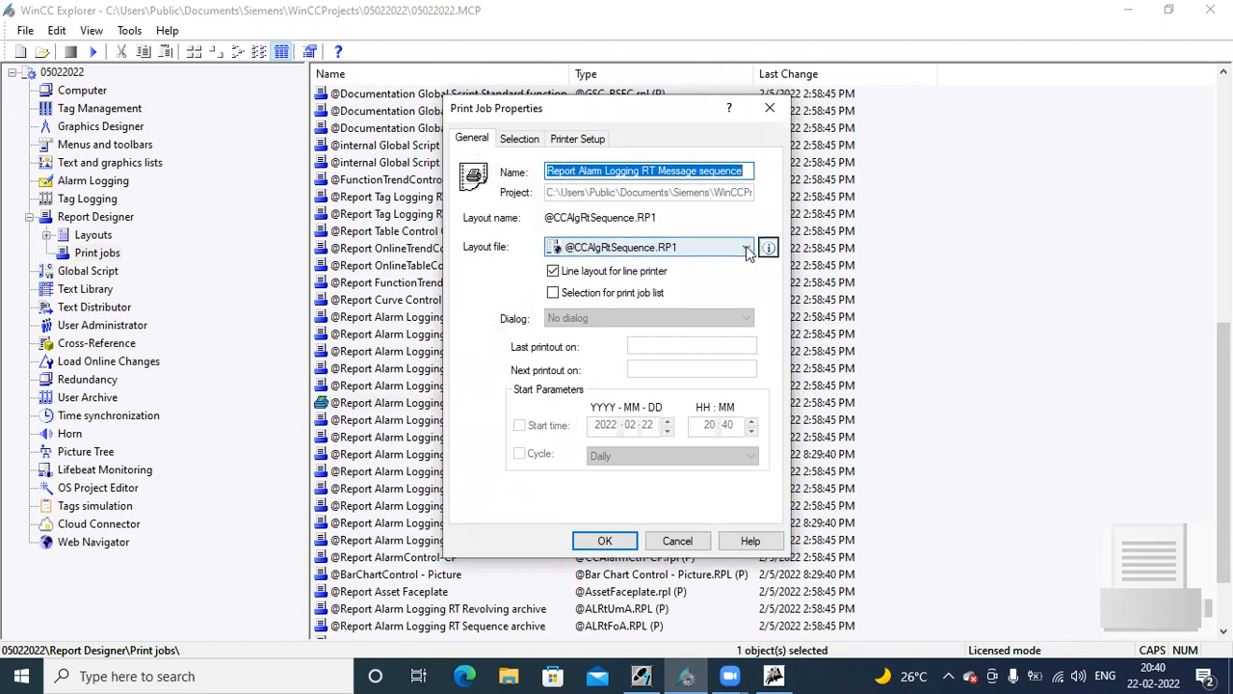
Assign REPORT123.RPL as the layout file of the message sequence print job and confirm
{"action": "left_click", "coordinate": [747, 250]}
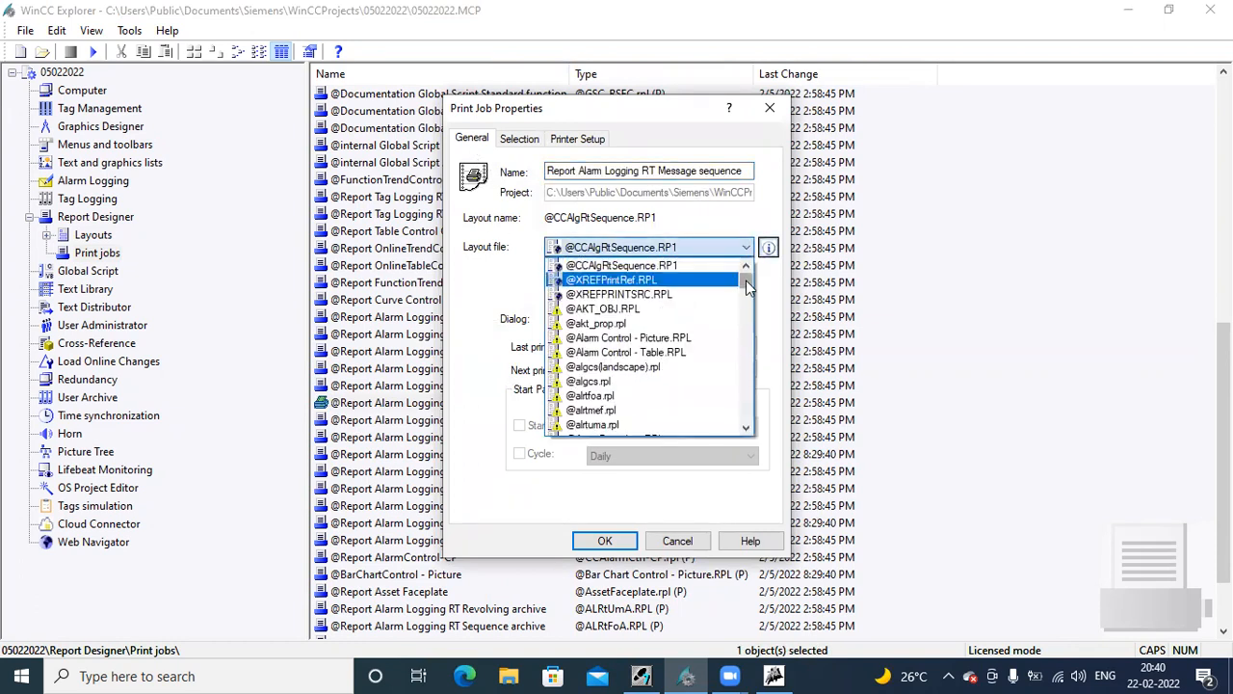
{"action": "left_click_drag", "start_coordinate": [746, 281], "coordinate": [752, 423]}
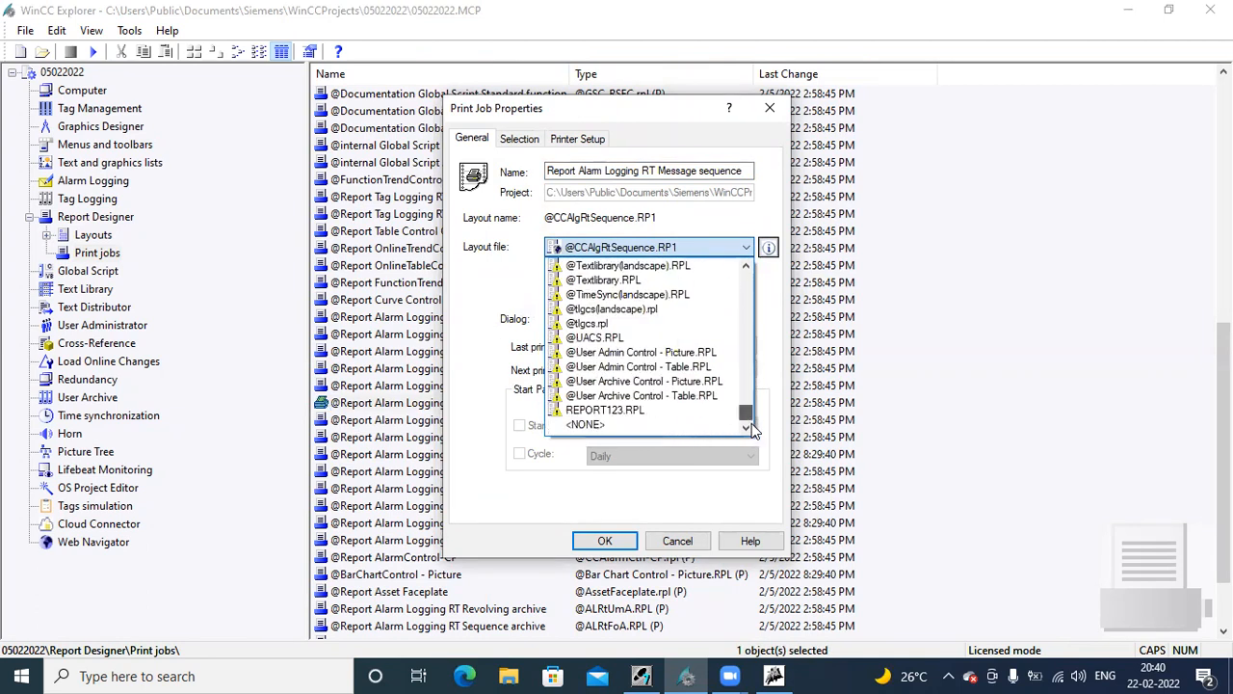
{"action": "left_click", "coordinate": [660, 412]}
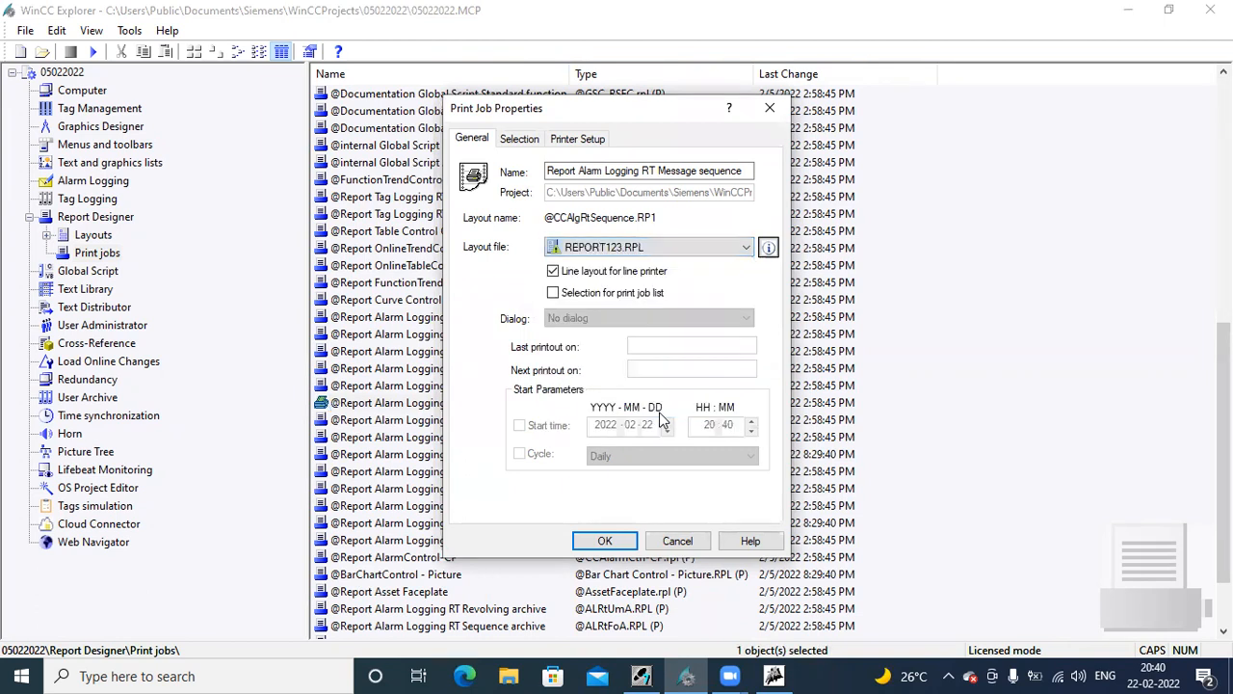
{"action": "left_click", "coordinate": [605, 541]}
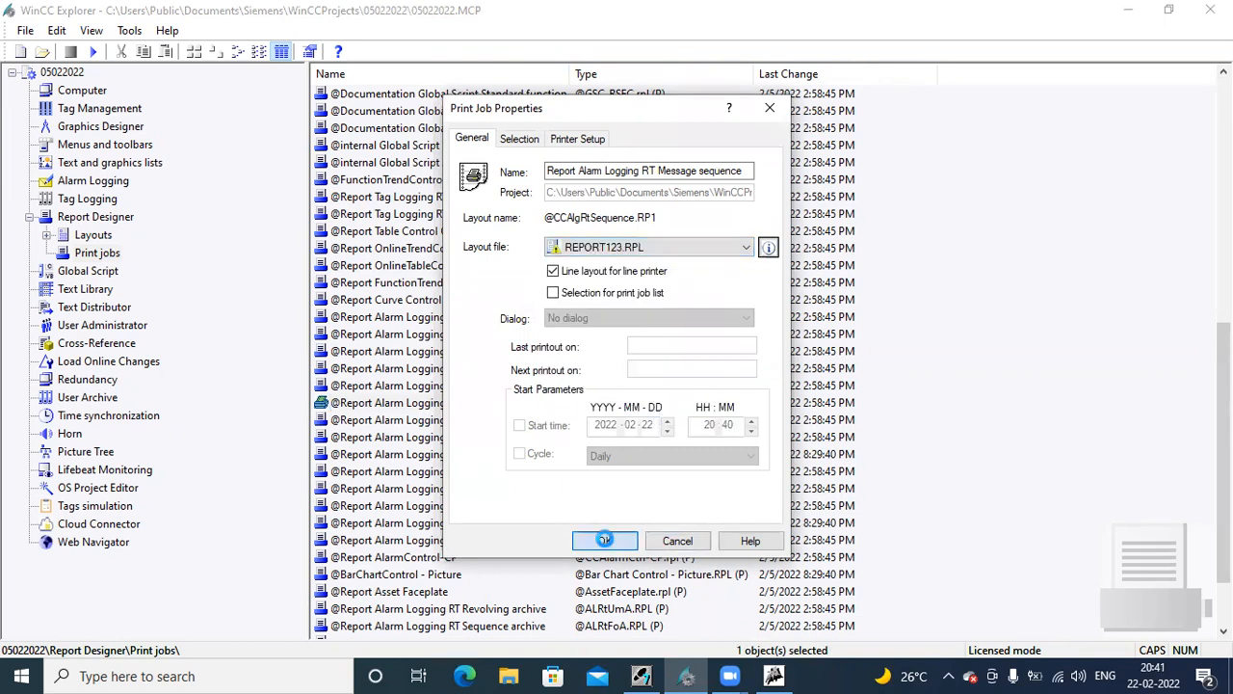